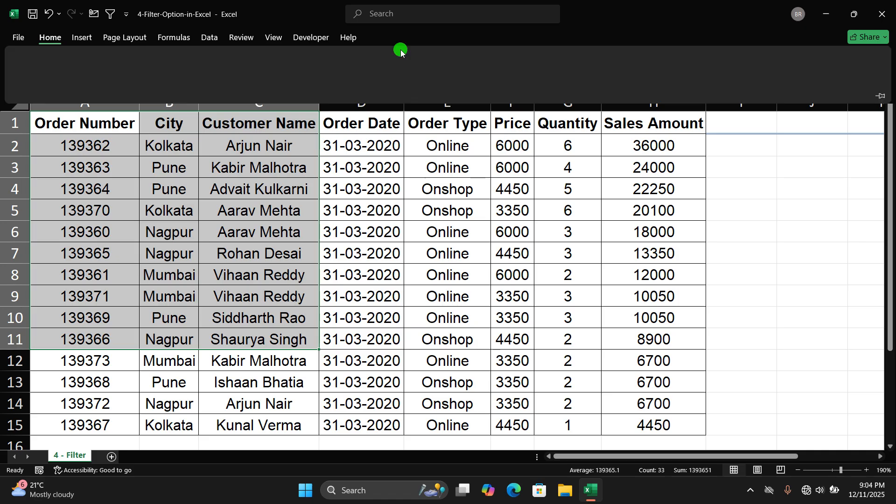
{"action": "left_click", "coordinate": [47, 36]}
{"action": "left_click", "coordinate": [64, 40]}
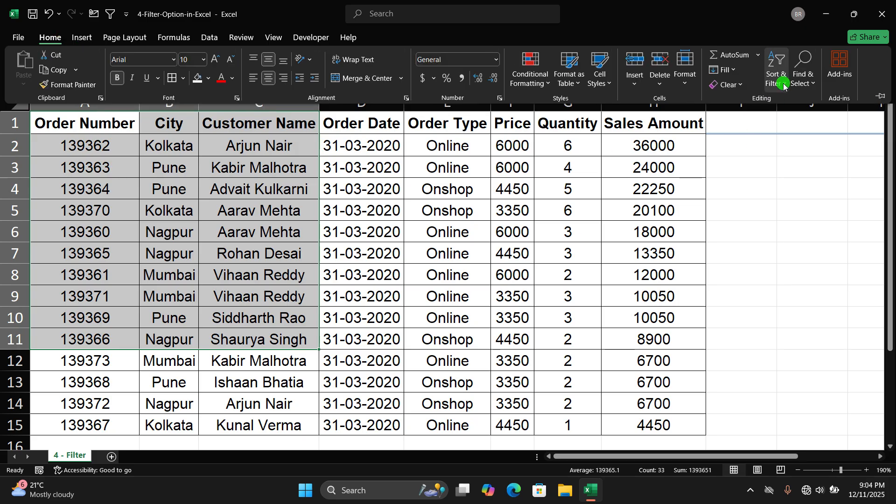
{"action": "left_click", "coordinate": [785, 85]}
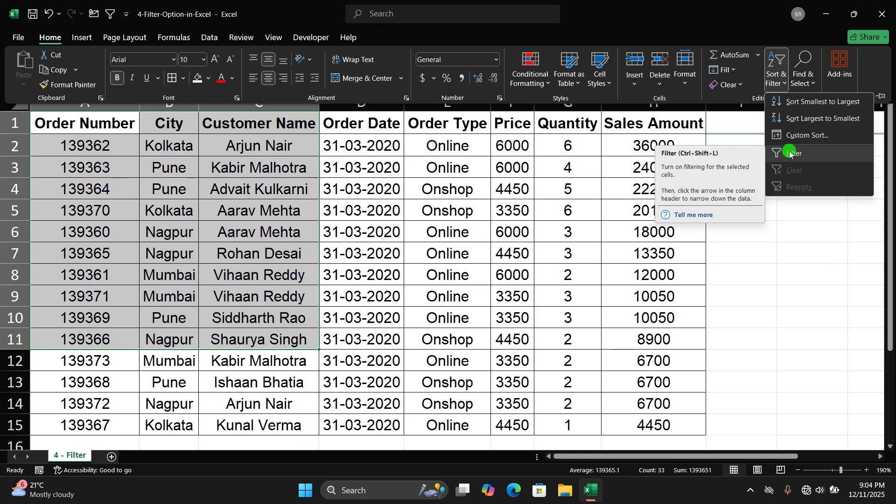
{"action": "left_click", "coordinate": [463, 174]}
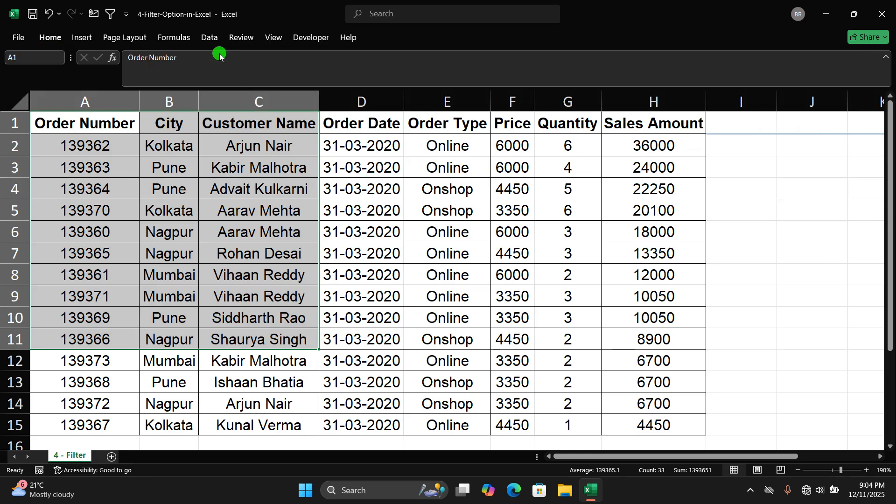
{"action": "left_click", "coordinate": [215, 39]}
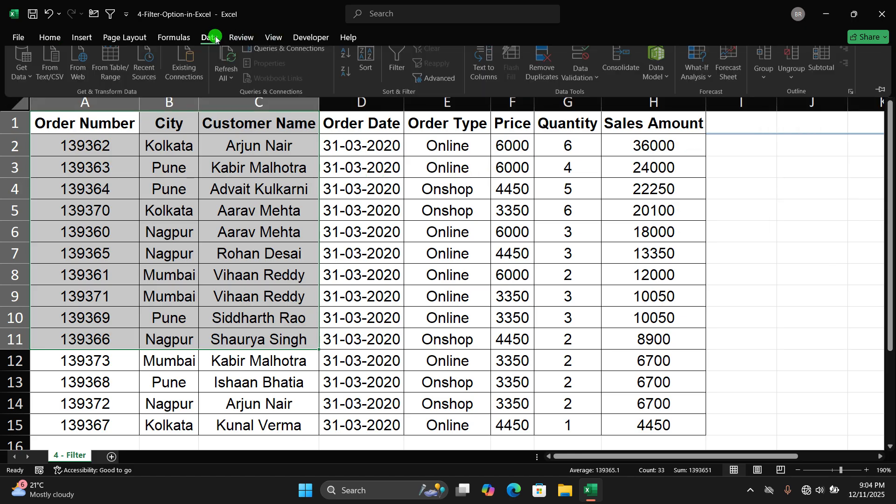
{"action": "left_click", "coordinate": [398, 73]}
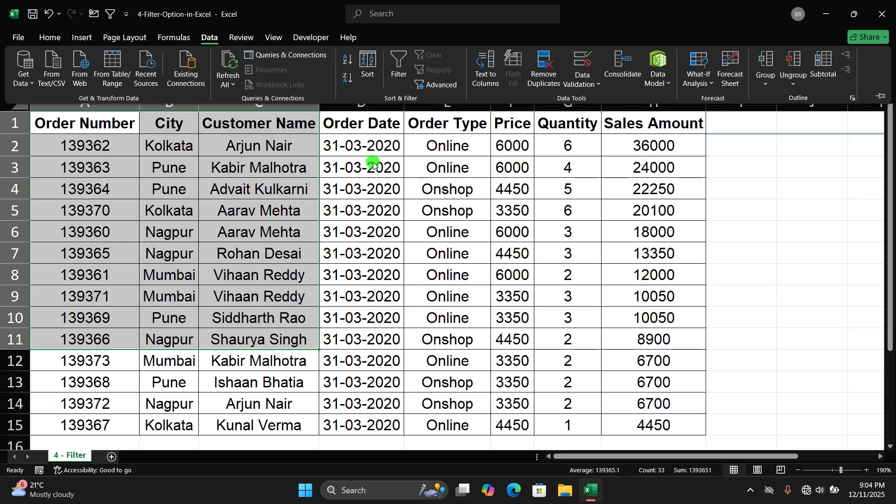
Step: Turn on filtering for the header row of the order table
{"action": "left_click", "coordinate": [365, 231]}
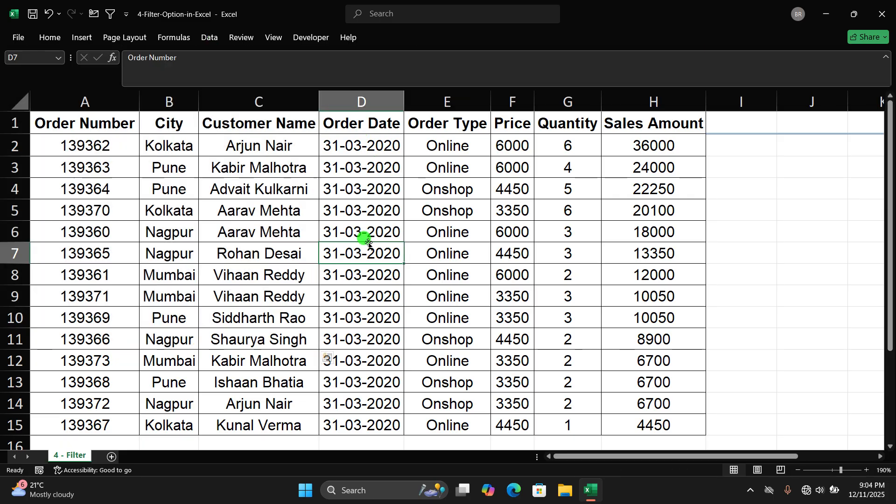
{"action": "left_click", "coordinate": [120, 189]}
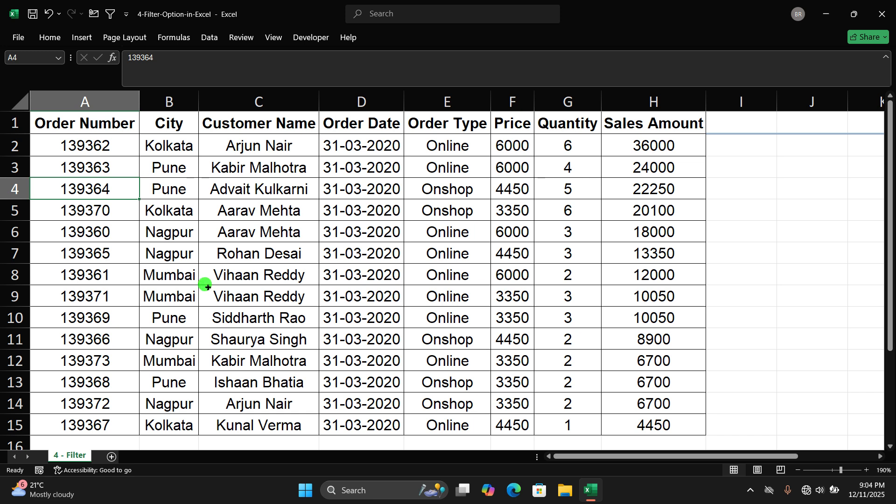
{"action": "left_click", "coordinate": [228, 206]}
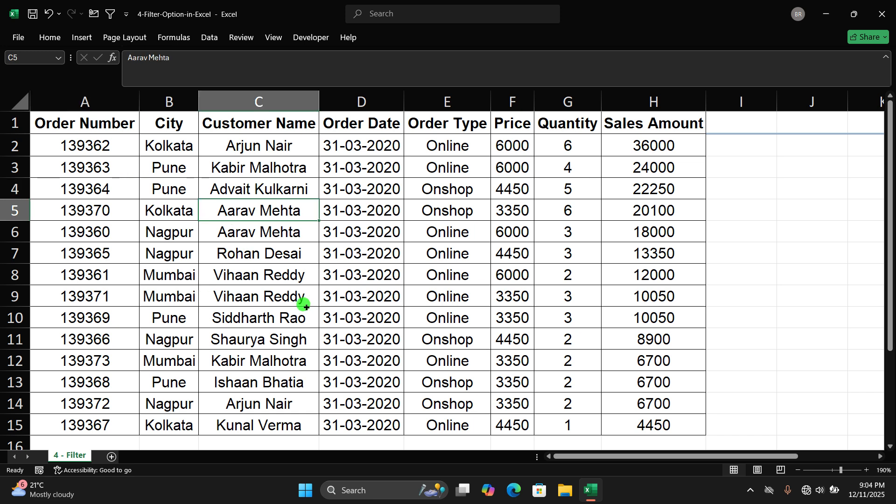
{"action": "key", "text": "ctrl+shift+l"}
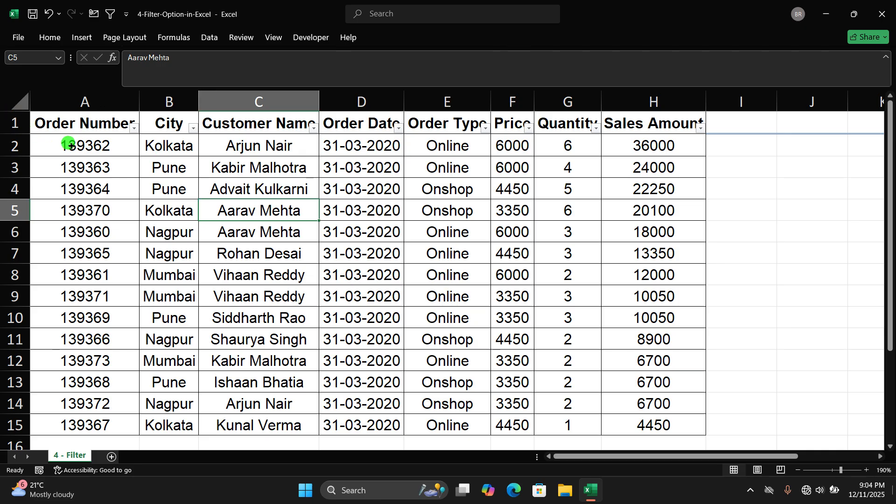
Step: Examine the header row and the filter controls of its columns, including Order Number, City, Order Type, Price and Quantity
{"action": "left_click", "coordinate": [15, 123]}
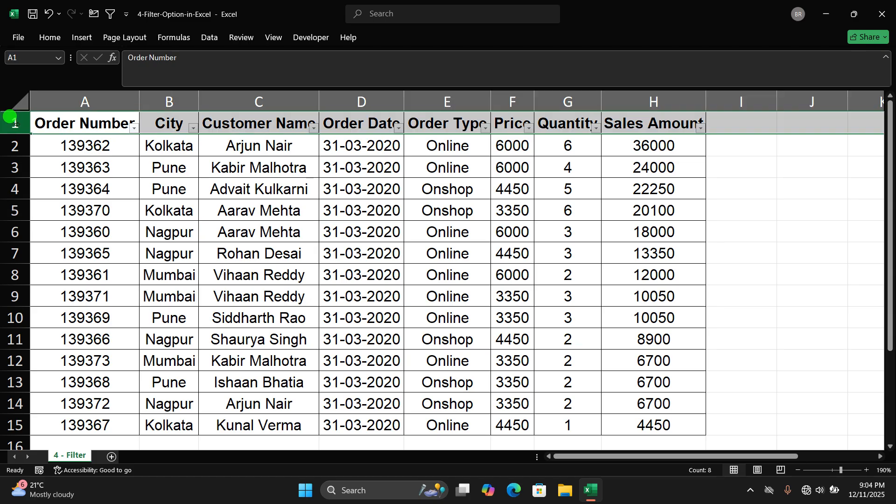
{"action": "left_click", "coordinate": [173, 188]}
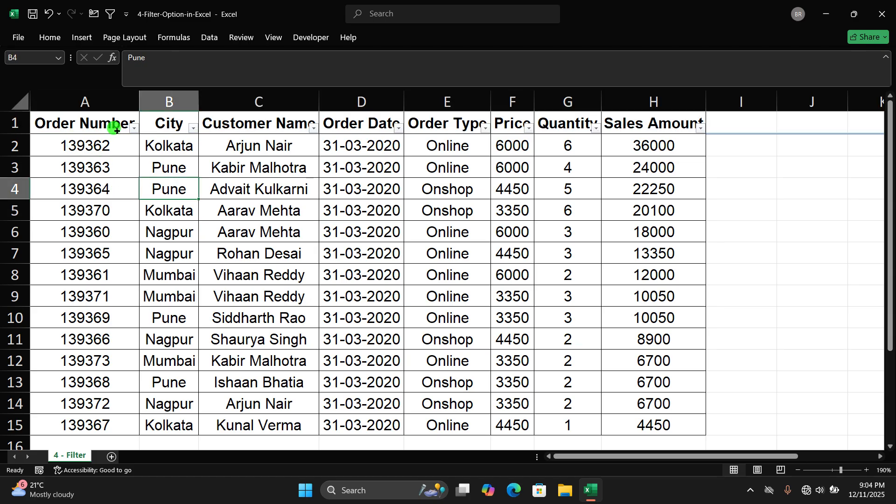
{"action": "left_click", "coordinate": [91, 122]}
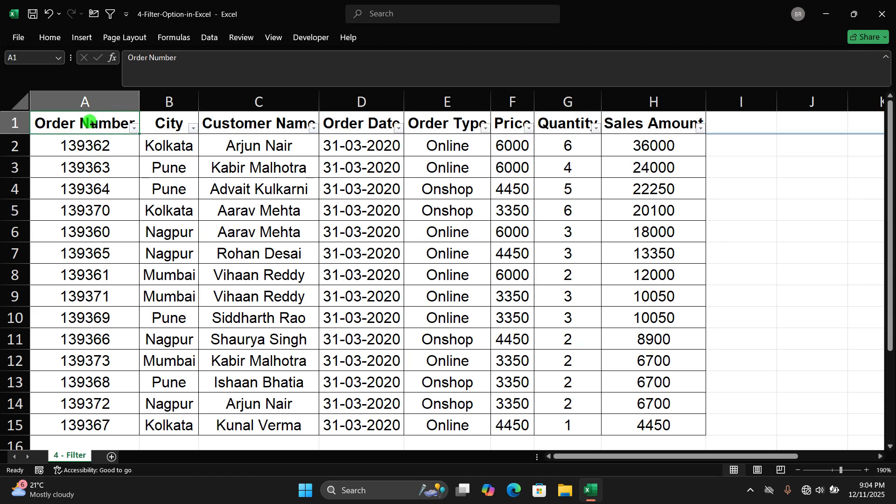
{"action": "left_click", "coordinate": [135, 131]}
{"action": "left_click", "coordinate": [135, 131]}
{"action": "left_click", "coordinate": [135, 131]}
{"action": "left_click", "coordinate": [135, 130]}
{"action": "left_click", "coordinate": [211, 164]}
{"action": "left_click", "coordinate": [15, 124]}
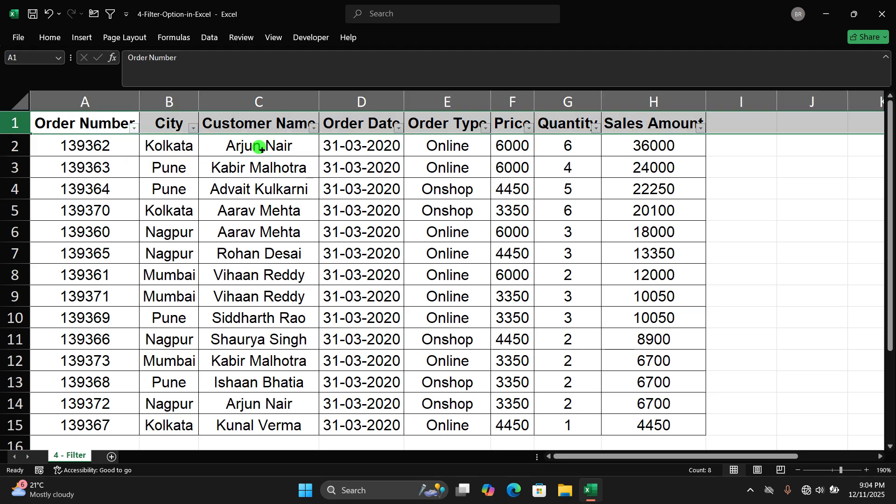
{"action": "left_click", "coordinate": [379, 159]}
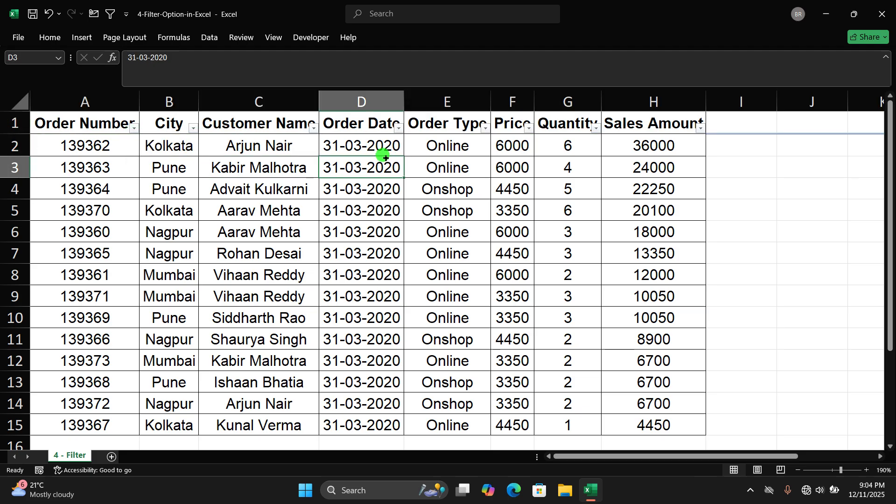
{"action": "left_click", "coordinate": [597, 128]}
{"action": "left_click", "coordinate": [529, 128]}
{"action": "left_click", "coordinate": [486, 128]}
{"action": "left_click", "coordinate": [256, 147]}
{"action": "left_click", "coordinate": [193, 129]}
{"action": "left_click", "coordinate": [289, 170]}
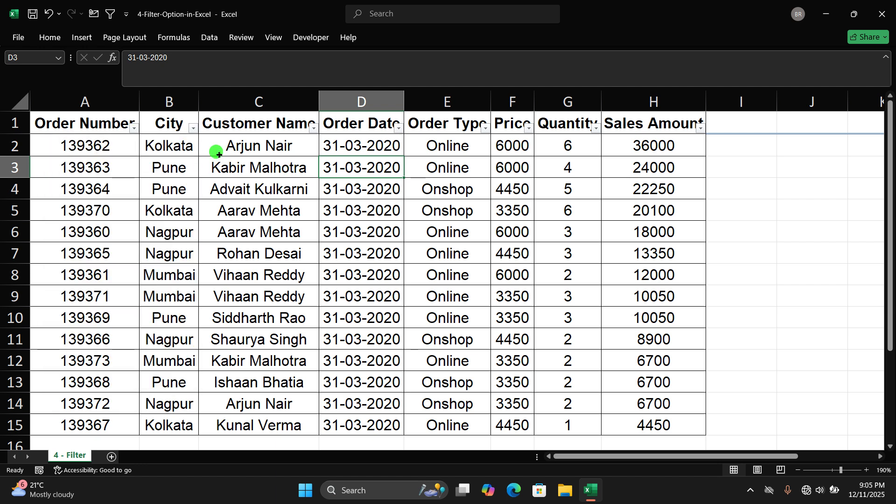
Step: Sort the order table by the City column from Z to A
{"action": "left_click", "coordinate": [173, 99]}
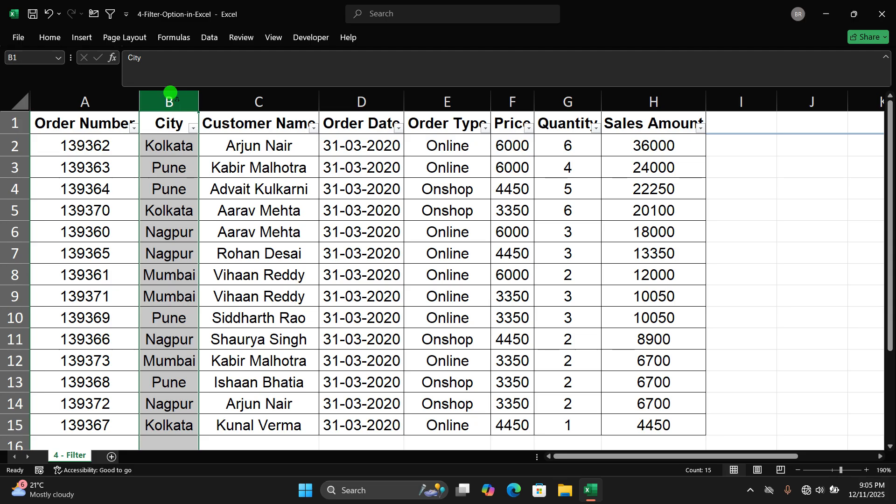
{"action": "left_click", "coordinate": [193, 129]}
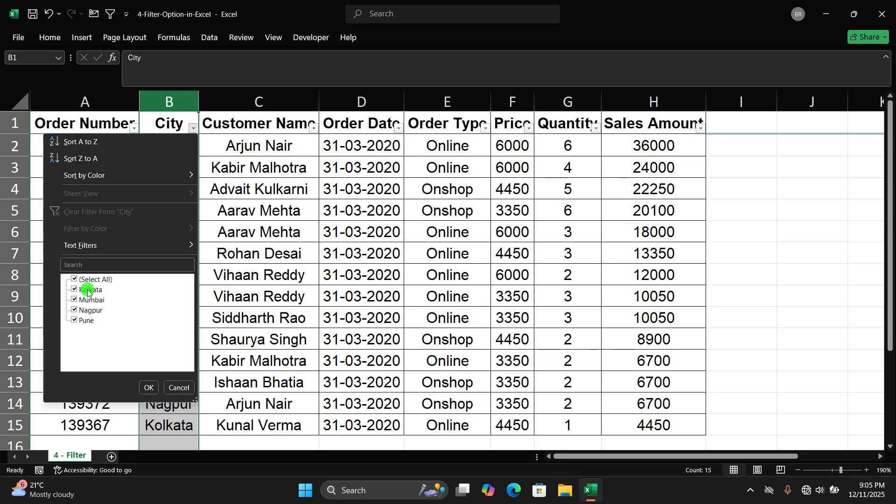
{"action": "left_click", "coordinate": [76, 280]}
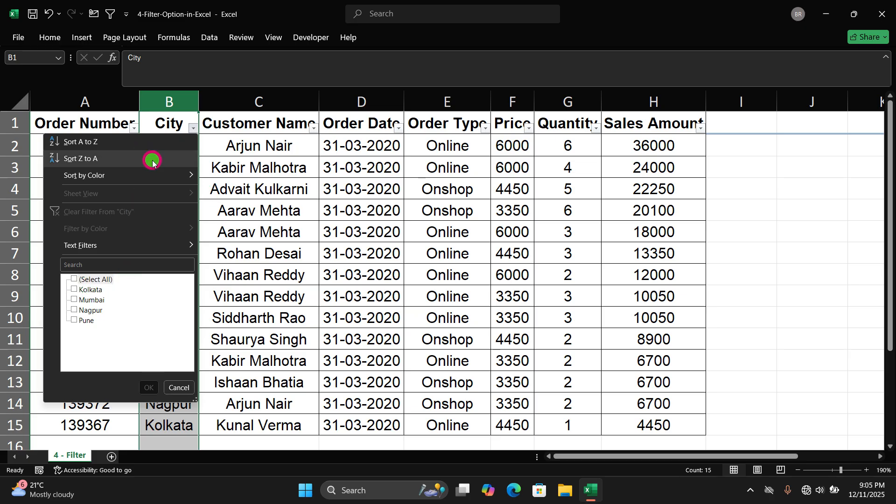
{"action": "key", "text": "Escape"}
{"action": "left_click", "coordinate": [192, 128]}
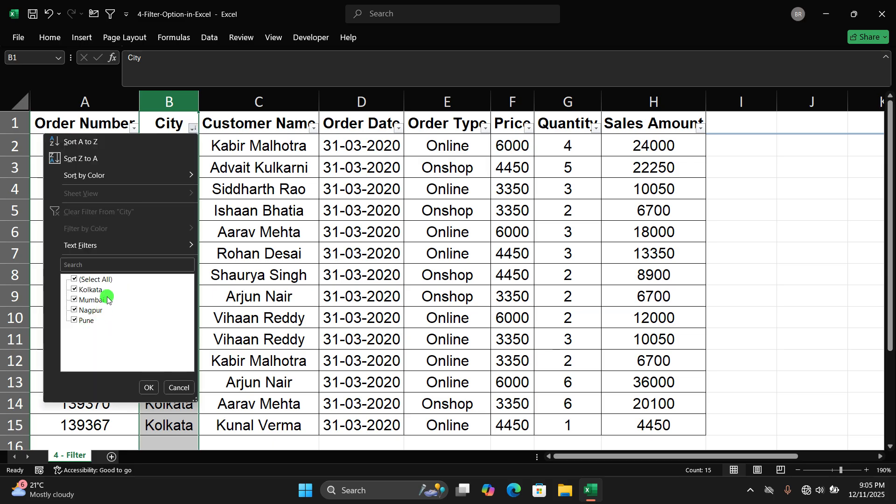
{"action": "left_click", "coordinate": [148, 387]}
{"action": "left_click", "coordinate": [171, 145]}
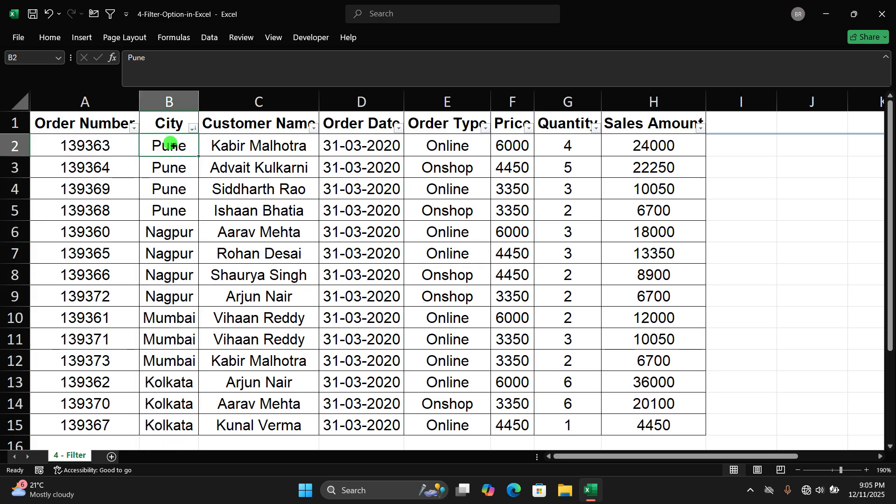
{"action": "left_click_drag", "start_coordinate": [176, 146], "coordinate": [176, 295]}
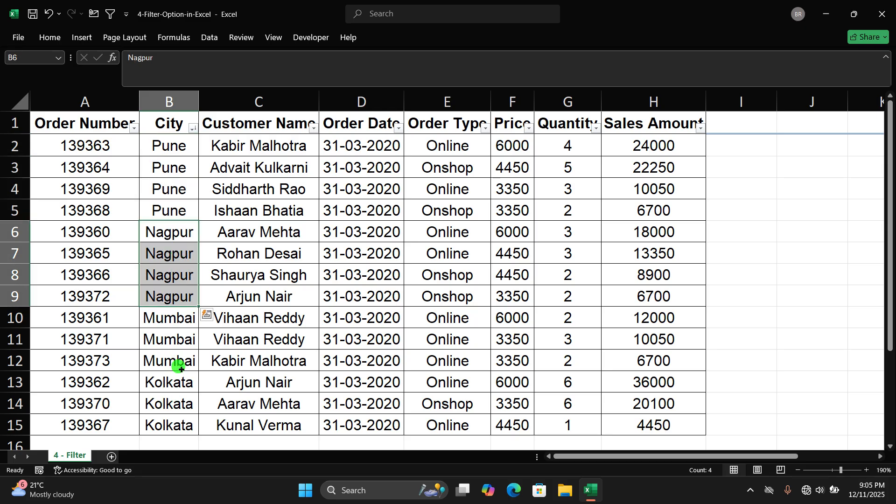
Step: Filter the City column to show only the Kolkata orders
{"action": "left_click", "coordinate": [192, 128]}
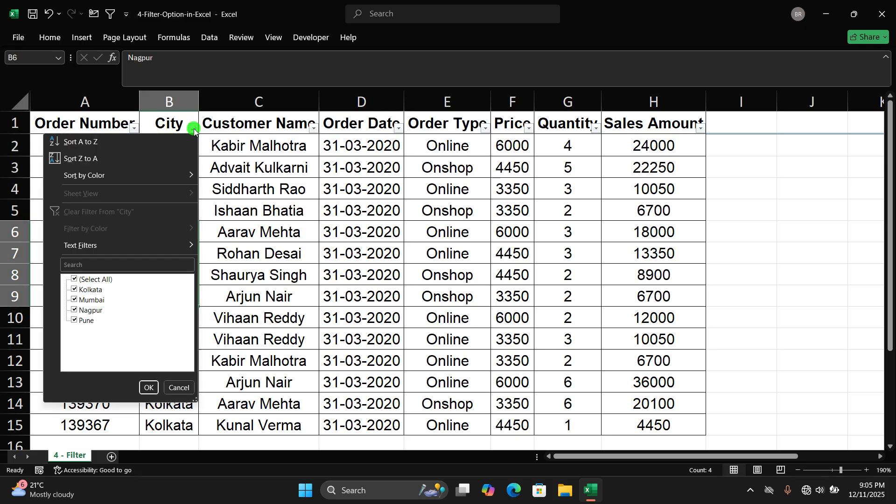
{"action": "left_click", "coordinate": [92, 293]}
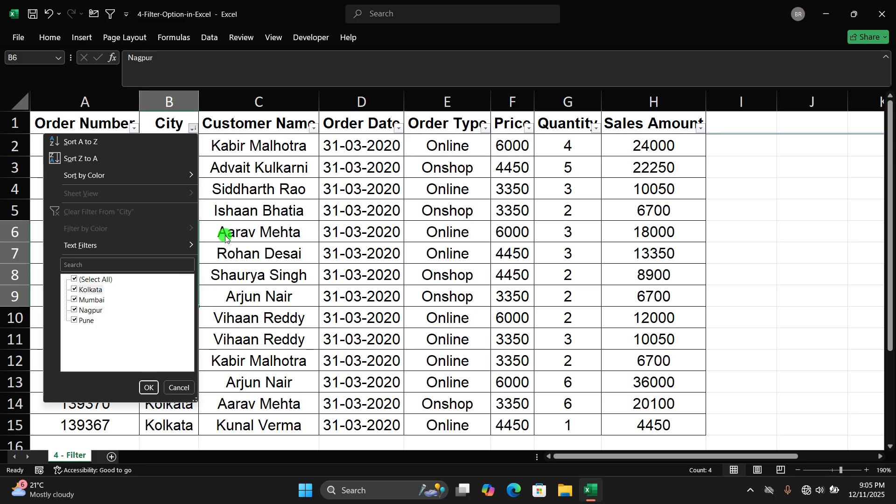
{"action": "left_click", "coordinate": [89, 300]}
{"action": "left_click", "coordinate": [88, 310]}
{"action": "left_click", "coordinate": [85, 321]}
{"action": "left_click", "coordinate": [76, 280]}
{"action": "left_click", "coordinate": [76, 280]}
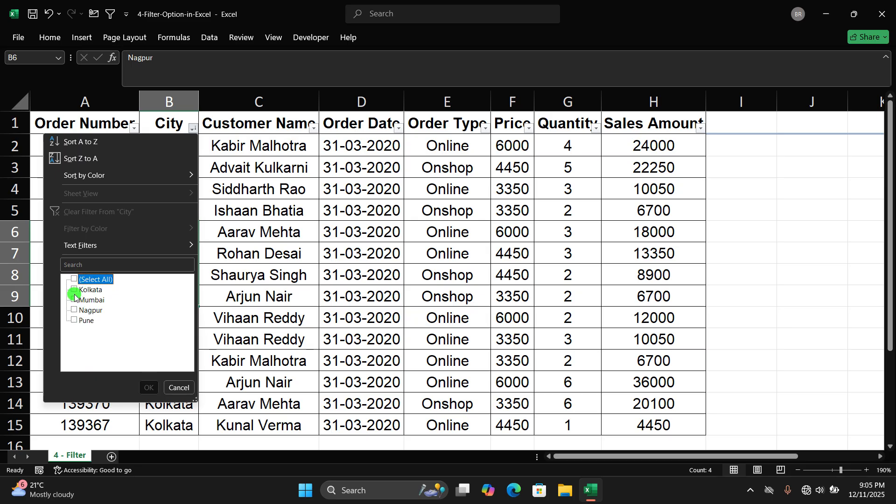
{"action": "left_click", "coordinate": [75, 280]}
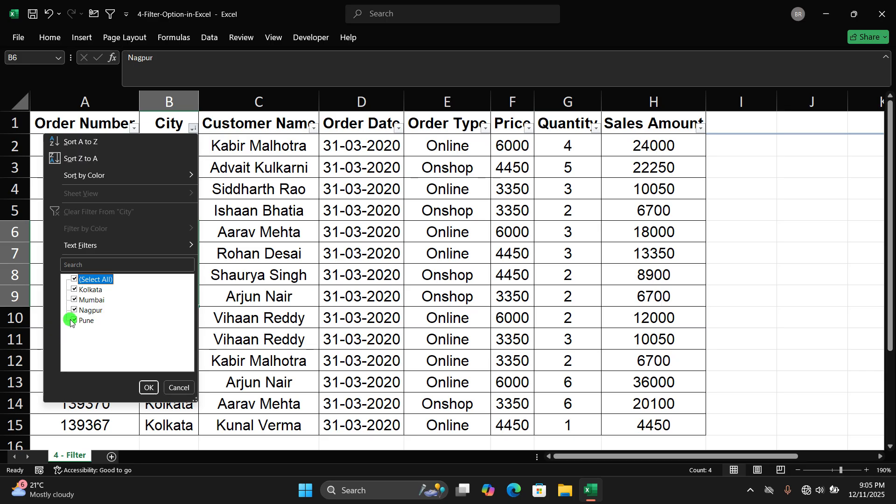
{"action": "left_click", "coordinate": [75, 280]}
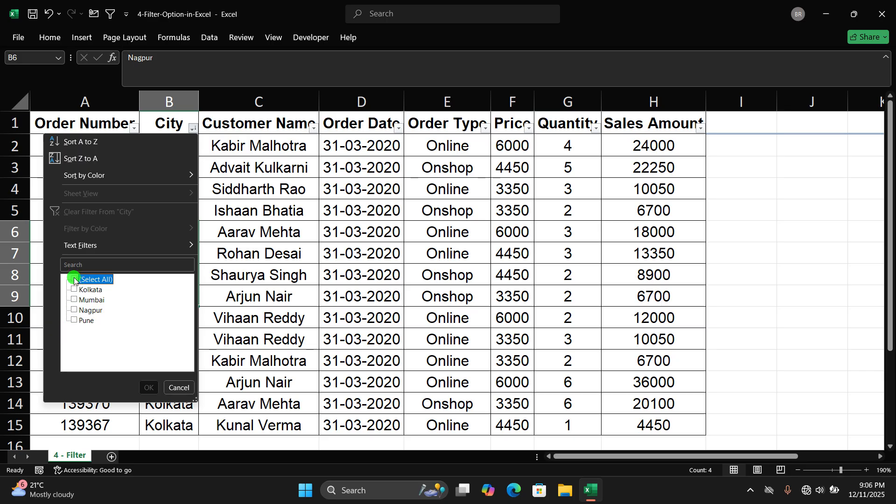
{"action": "left_click", "coordinate": [74, 291]}
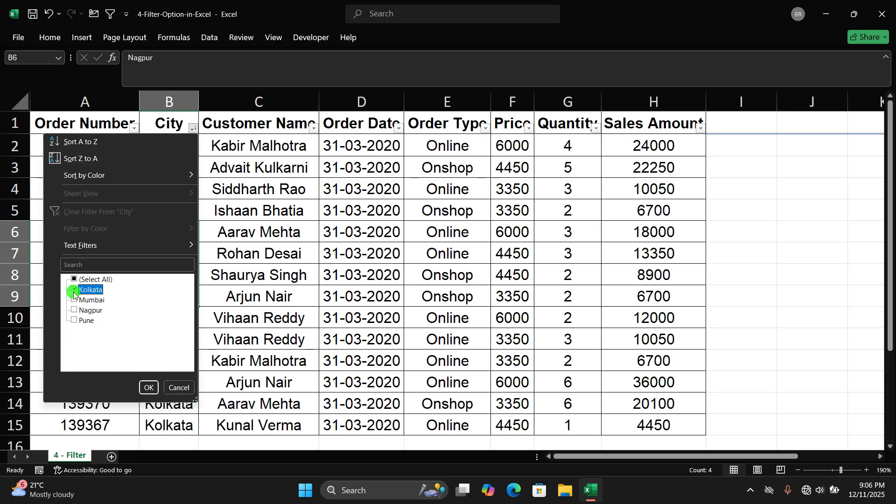
{"action": "left_click", "coordinate": [148, 387]}
Step: Examine the filtered Kolkata rows and compare the filter controls of the City and Order Number columns
{"action": "left_click_drag", "start_coordinate": [168, 150], "coordinate": [208, 186]}
{"action": "left_click_drag", "start_coordinate": [120, 148], "coordinate": [112, 189]}
{"action": "left_click_drag", "start_coordinate": [224, 148], "coordinate": [261, 189]}
{"action": "left_click", "coordinate": [518, 167]}
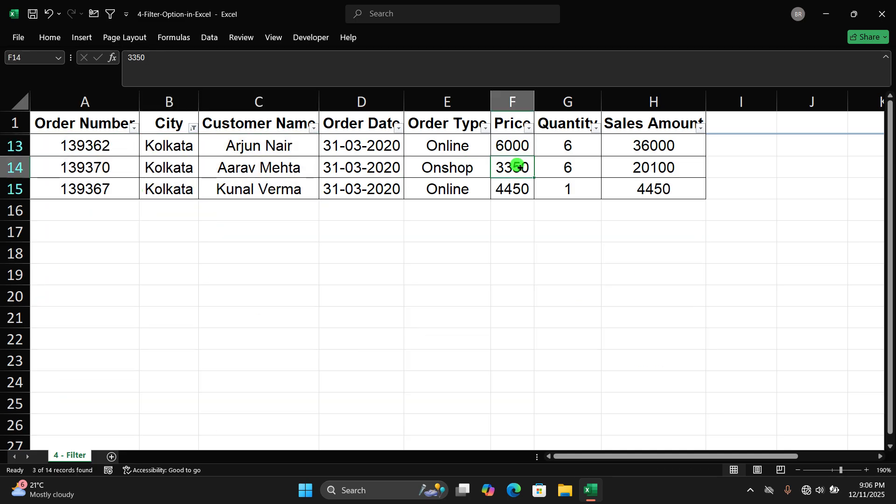
{"action": "left_click", "coordinate": [192, 127]}
{"action": "key", "text": "Escape"}
{"action": "left_click", "coordinate": [193, 128]}
{"action": "left_click", "coordinate": [192, 128]}
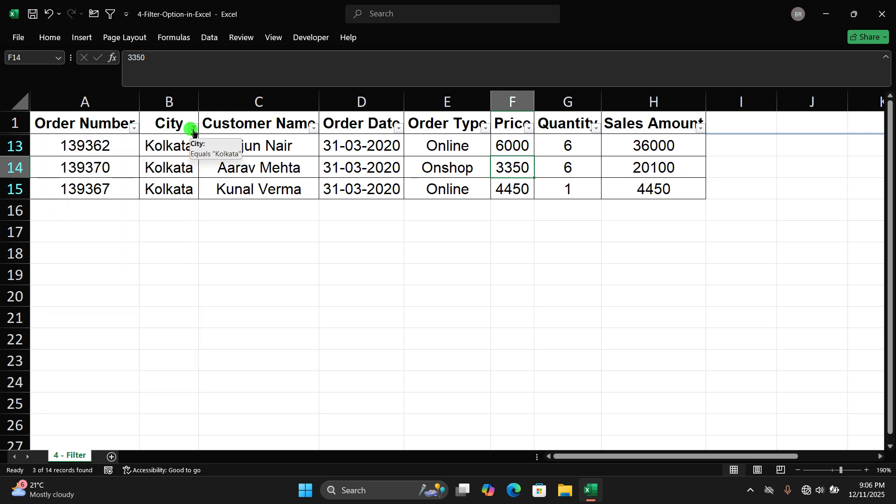
{"action": "left_click", "coordinate": [134, 128]}
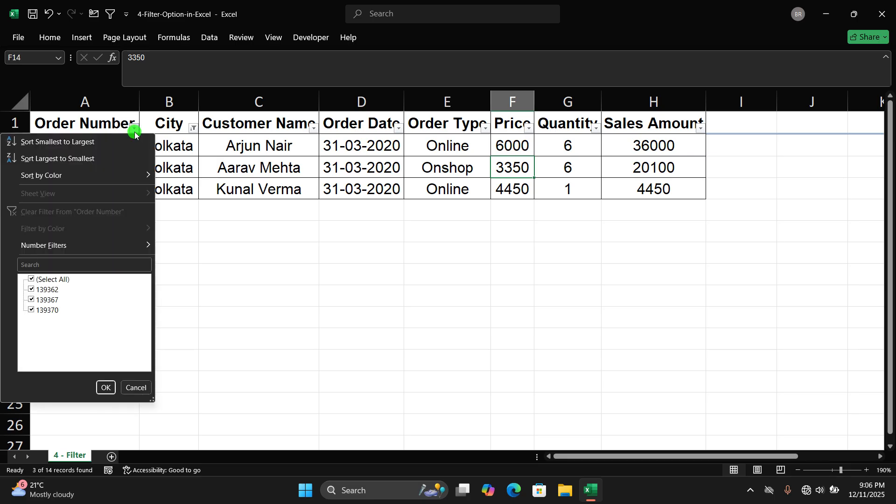
{"action": "left_click", "coordinate": [192, 129]}
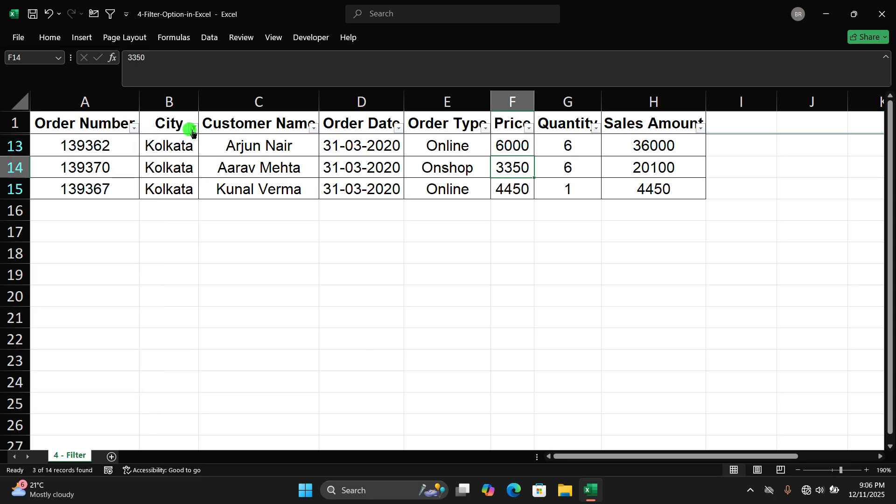
Step: Clear the filter from the City column so that all orders are listed
{"action": "scroll", "coordinate": [182, 124], "scroll_direction": "up", "scroll_amount": 2}
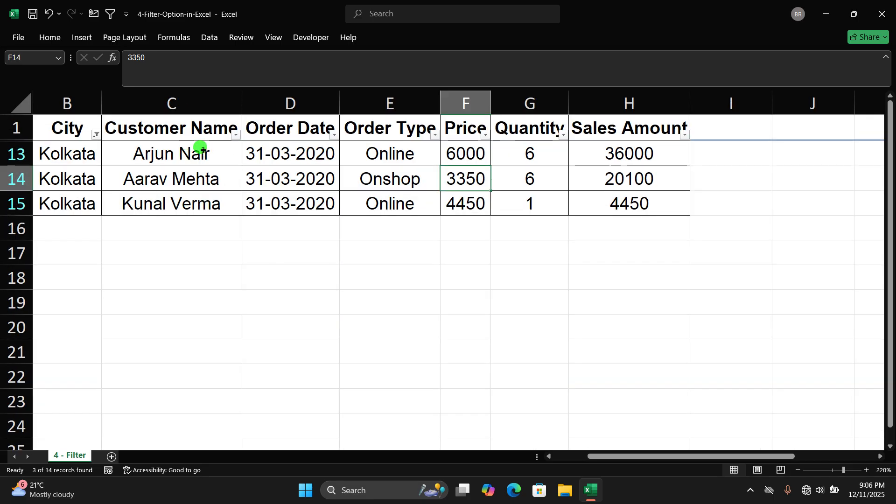
{"action": "scroll", "coordinate": [187, 156], "scroll_direction": "down", "scroll_amount": 1}
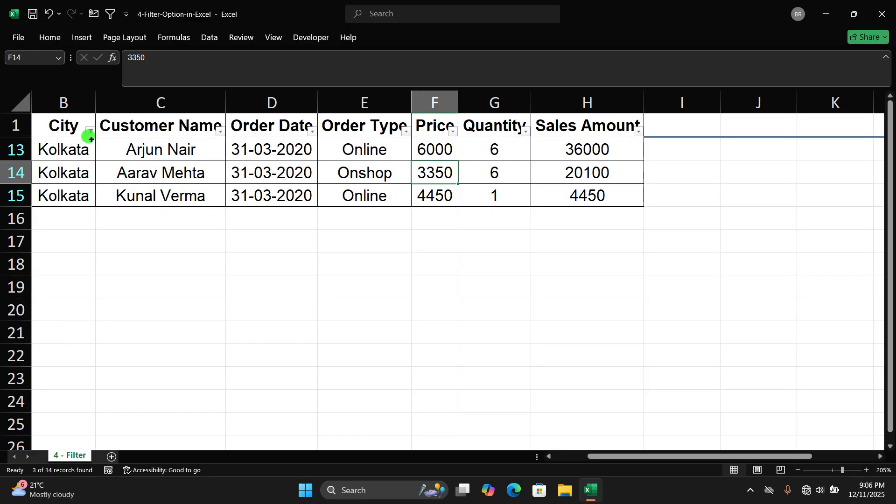
{"action": "left_click_drag", "start_coordinate": [596, 456], "coordinate": [562, 456]}
{"action": "left_click", "coordinate": [207, 132]}
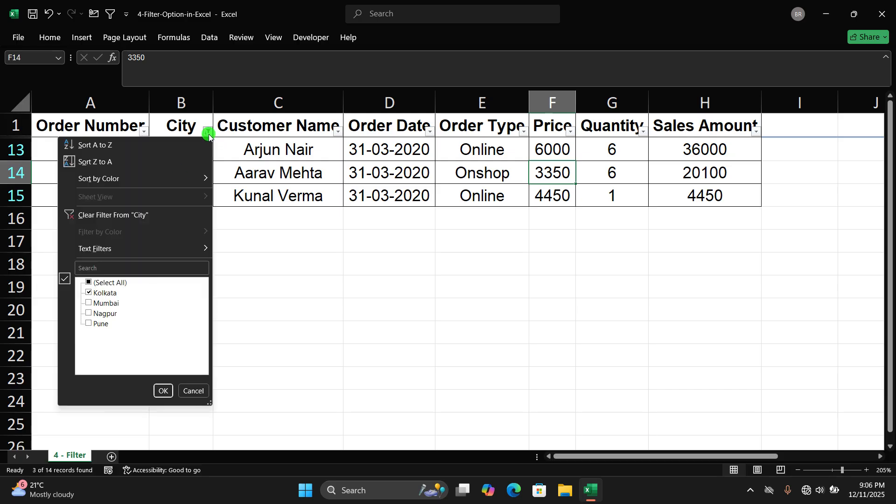
{"action": "left_click", "coordinate": [111, 216]}
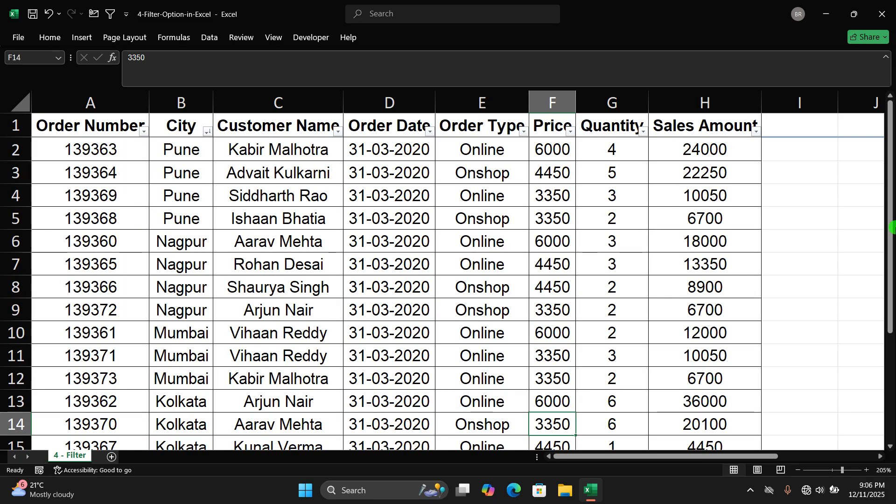
Step: Examine the text filter conditions offered for the Customer Name and City columns
{"action": "left_click_drag", "start_coordinate": [892, 225], "coordinate": [852, 149]}
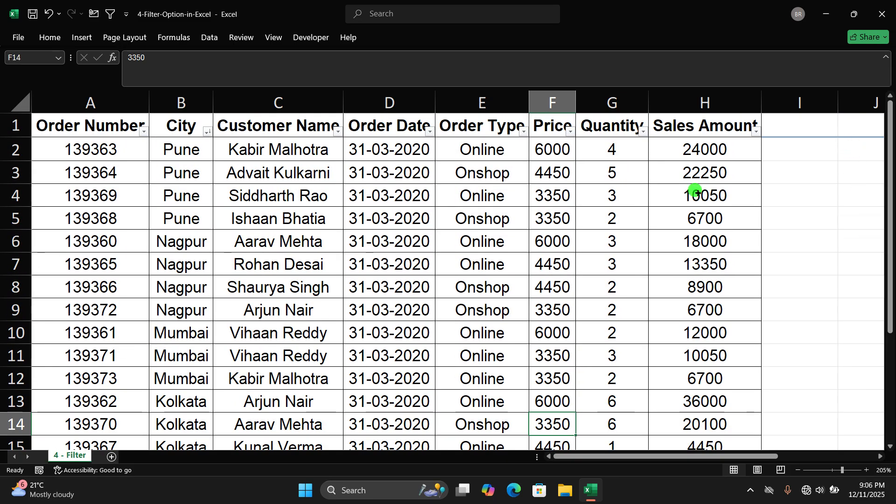
{"action": "left_click", "coordinate": [206, 133]}
{"action": "left_click", "coordinate": [308, 138]}
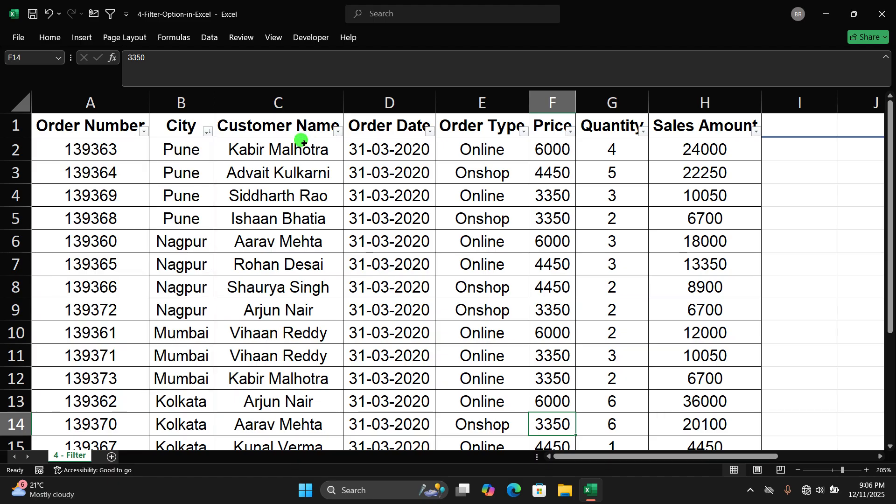
{"action": "left_click", "coordinate": [338, 132]}
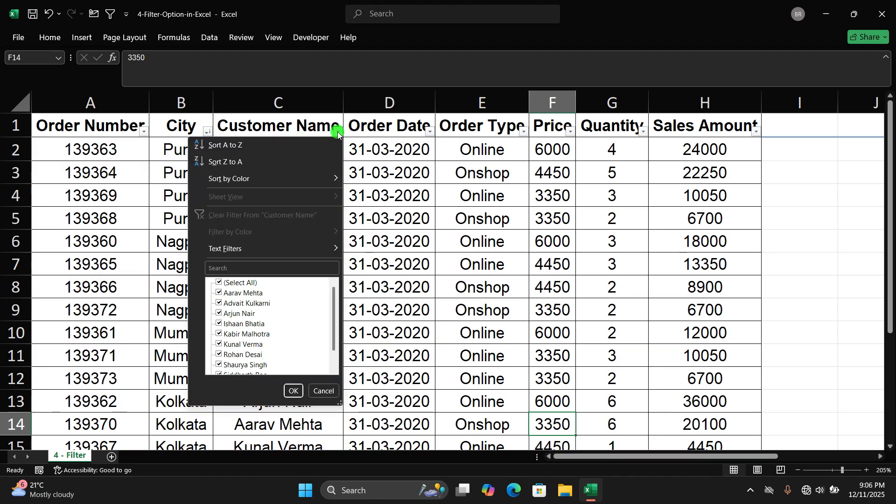
{"action": "left_click", "coordinate": [276, 248]}
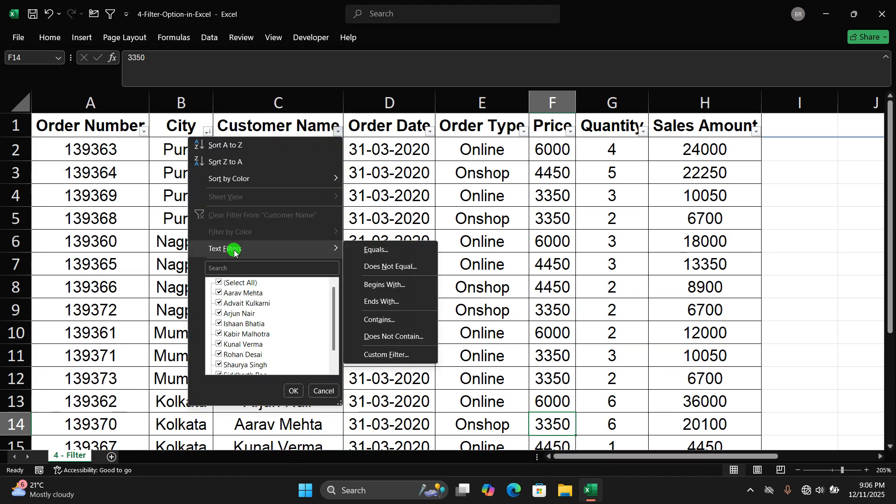
{"action": "left_click", "coordinate": [196, 147]}
{"action": "left_click", "coordinate": [208, 132]}
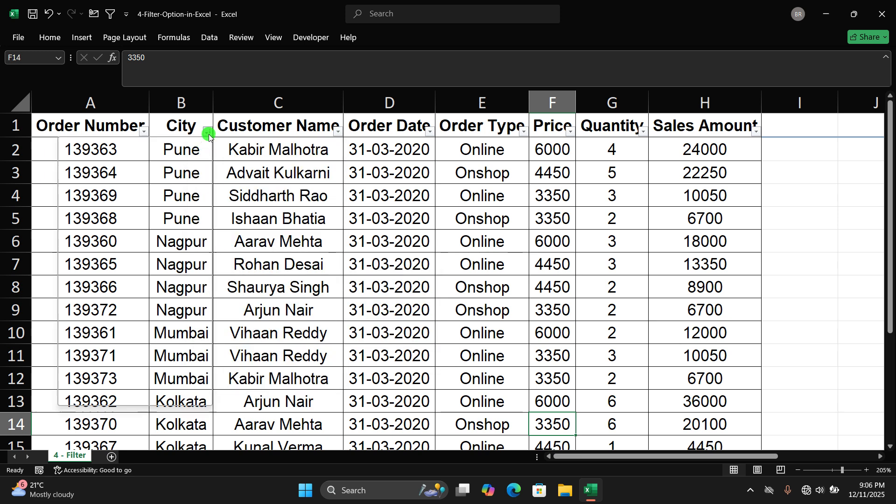
{"action": "left_click", "coordinate": [173, 251]}
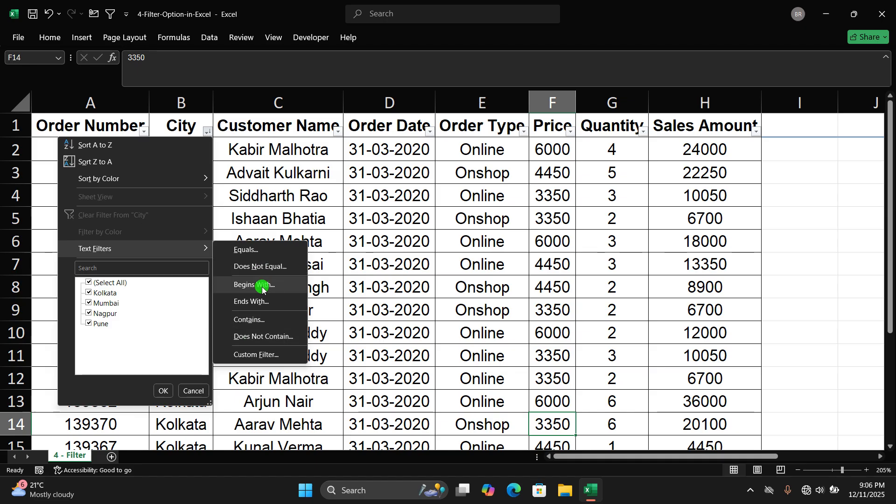
{"action": "left_click", "coordinate": [287, 173]}
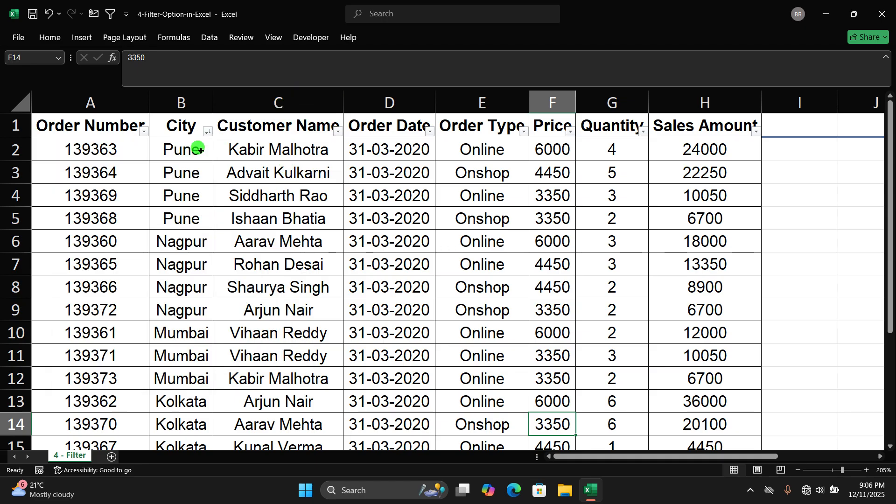
Step: Filter the Customer Name column by searching the value list for "d" and keeping only the second matching customer
{"action": "left_click", "coordinate": [339, 132]}
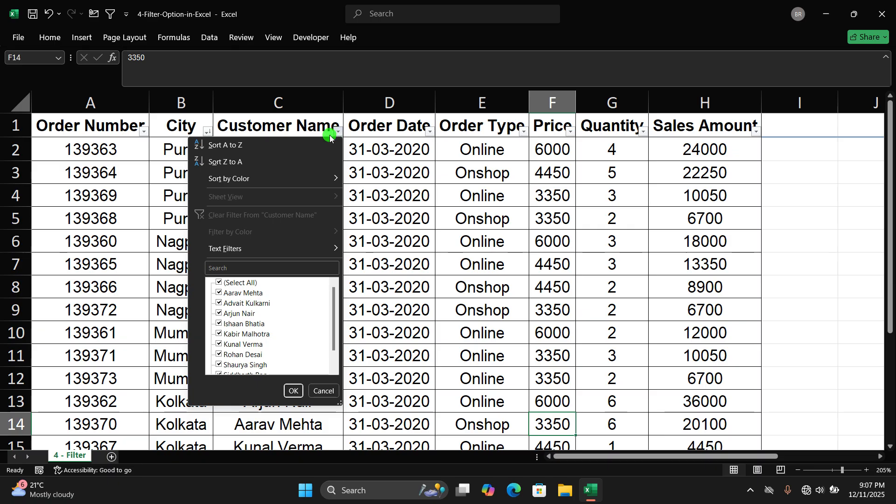
{"action": "mouse_move", "coordinate": [277, 246]}
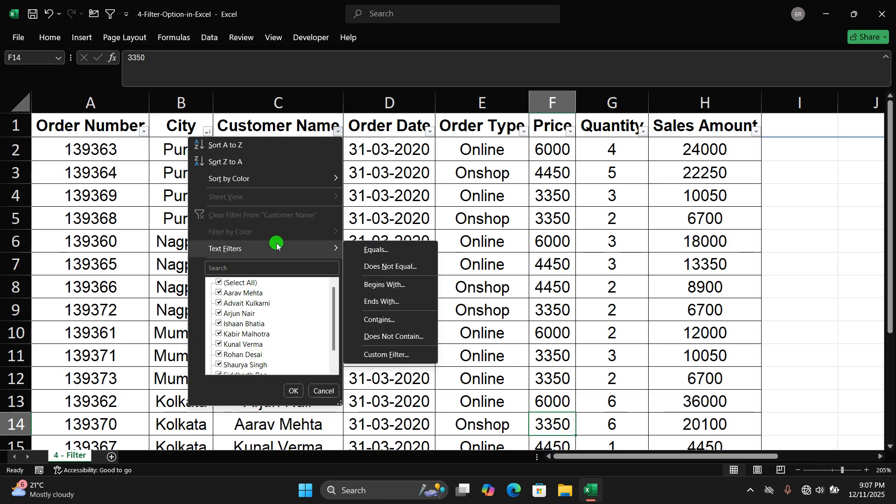
{"action": "left_click", "coordinate": [229, 284]}
{"action": "left_click", "coordinate": [225, 284]}
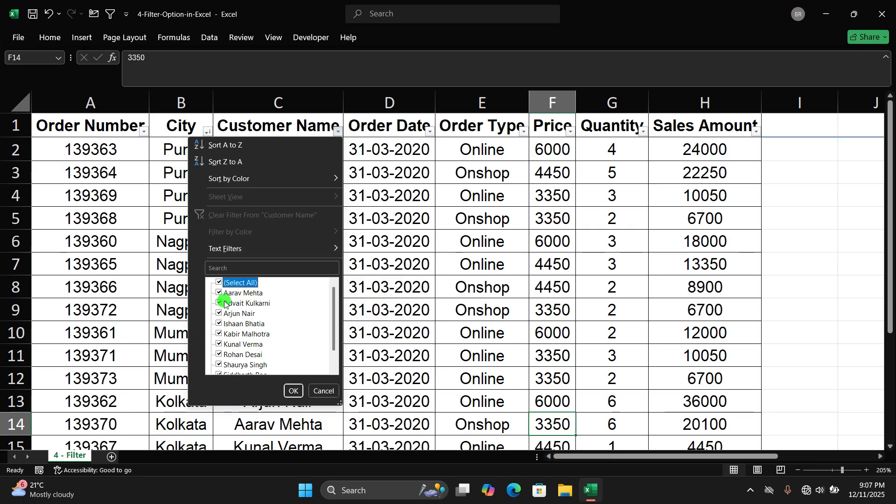
{"action": "left_click", "coordinate": [220, 284]}
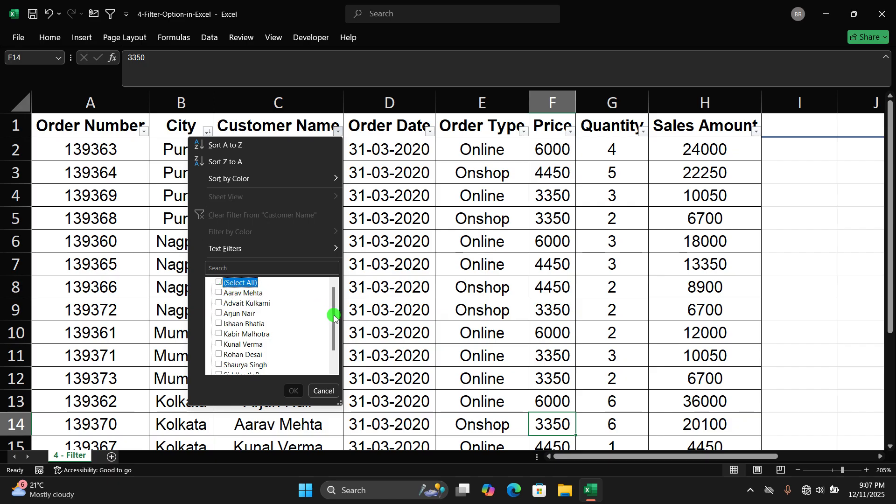
{"action": "left_click_drag", "start_coordinate": [334, 318], "coordinate": [336, 344]}
{"action": "left_click", "coordinate": [247, 265]}
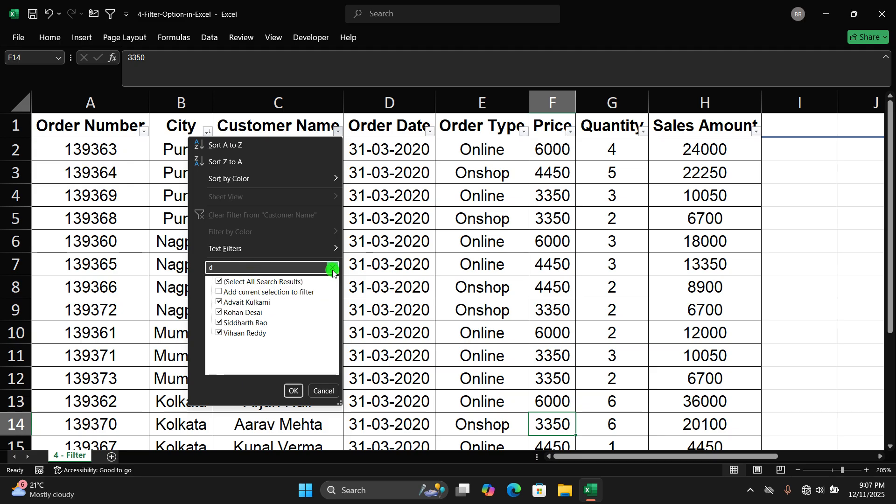
{"action": "left_click", "coordinate": [221, 314]}
{"action": "left_click", "coordinate": [220, 284]}
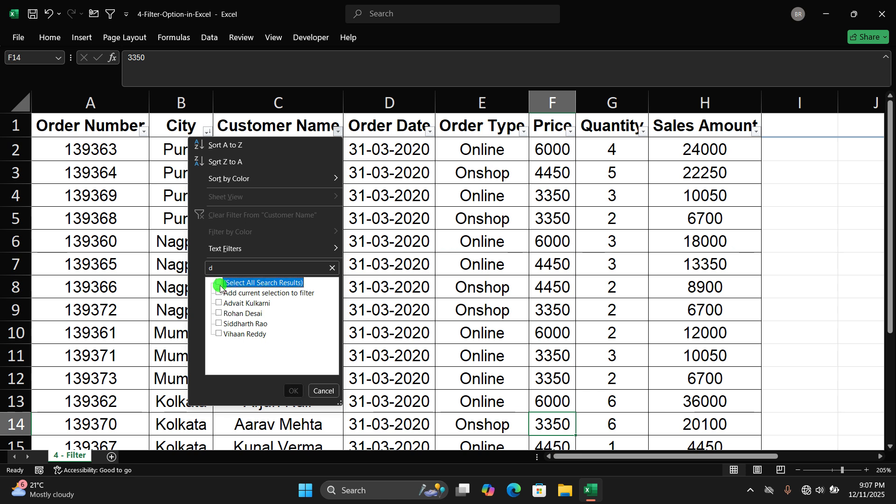
{"action": "left_click", "coordinate": [220, 314]}
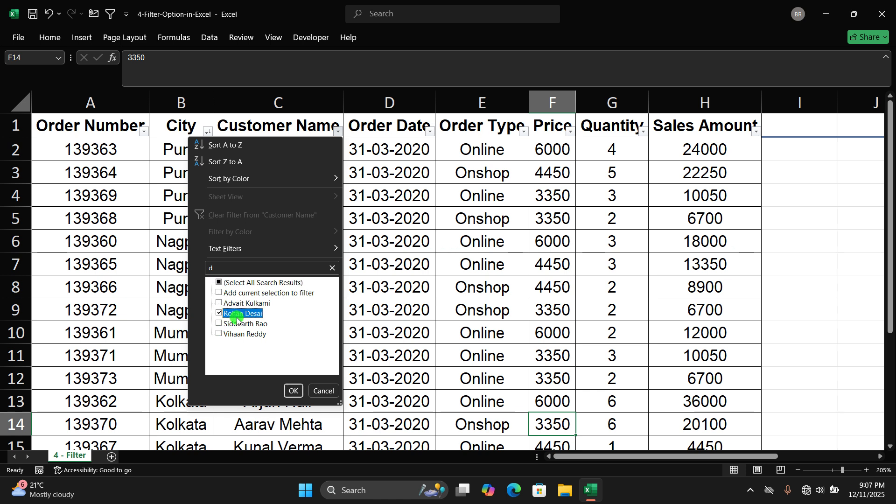
{"action": "left_click", "coordinate": [293, 391]}
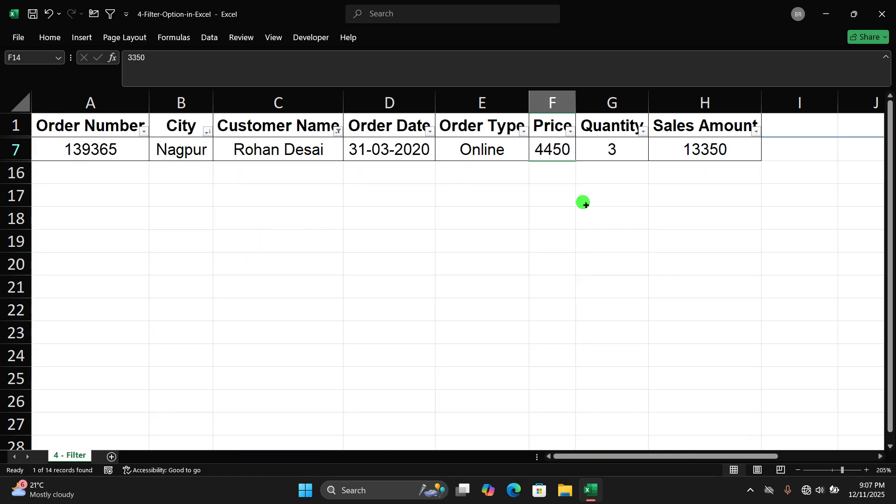
Step: Clear the filter from the Customer Name column so that every customer's orders are listed
{"action": "left_click", "coordinate": [338, 132]}
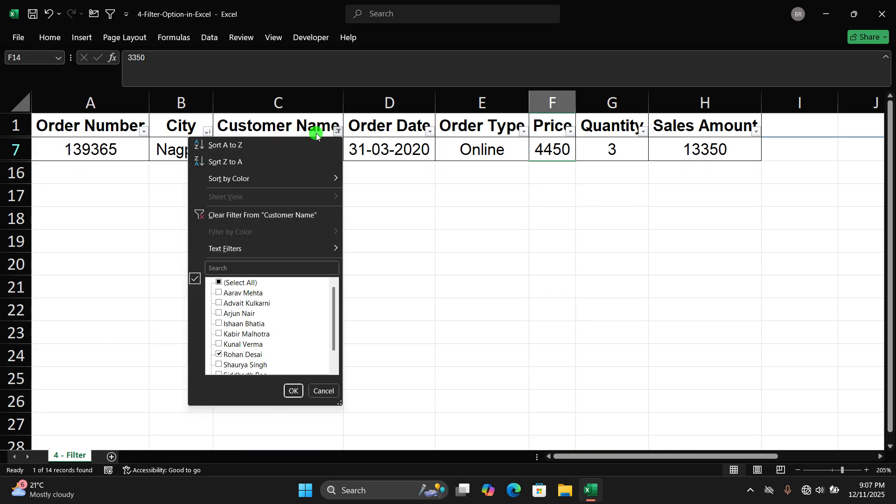
{"action": "left_click", "coordinate": [264, 216]}
{"action": "mouse_move", "coordinate": [888, 260]}
{"action": "left_mouse_down"}
{"action": "mouse_move", "coordinate": [887, 367]}
{"action": "mouse_move", "coordinate": [887, 262]}
{"action": "left_mouse_up"}
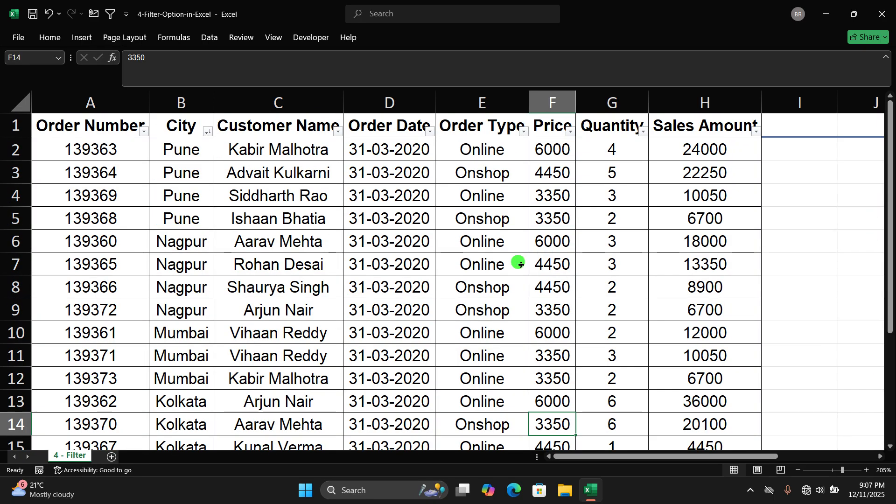
Step: Apply an Equals text filter to the Customer Name column using the full name of the customer in row 7
{"action": "left_click", "coordinate": [336, 132]}
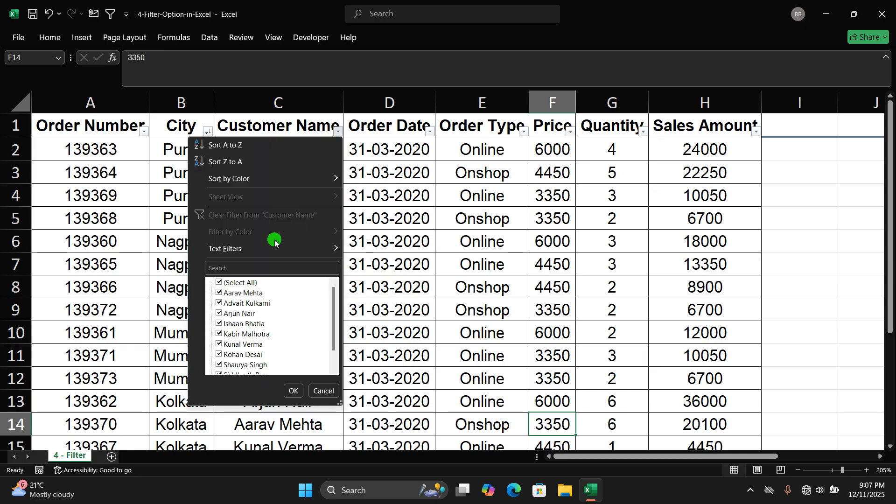
{"action": "mouse_move", "coordinate": [274, 250]}
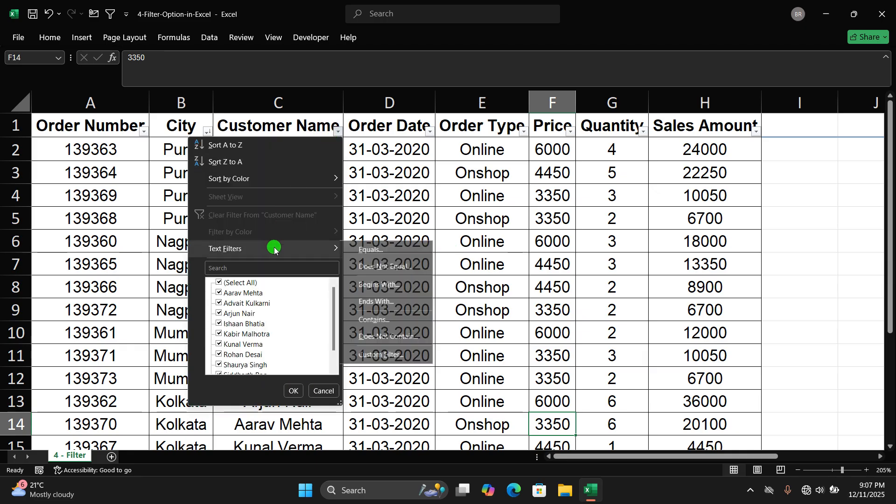
{"action": "left_click", "coordinate": [382, 253]}
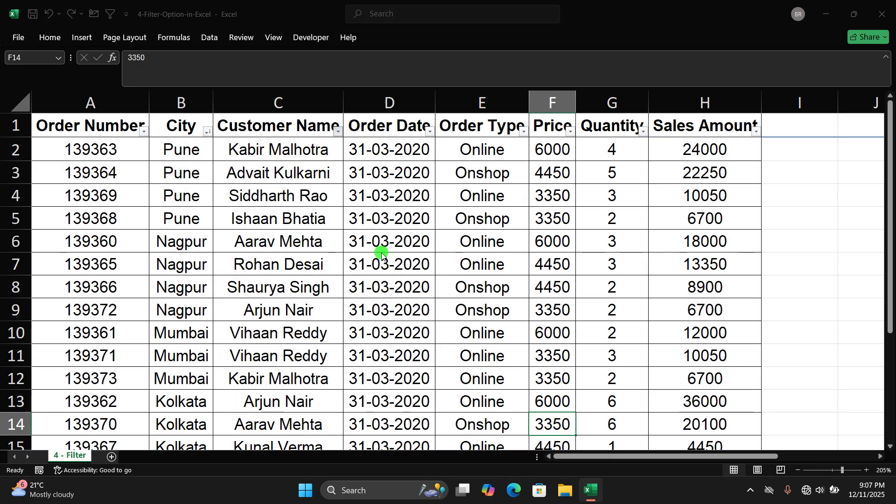
{"action": "left_click", "coordinate": [562, 260]}
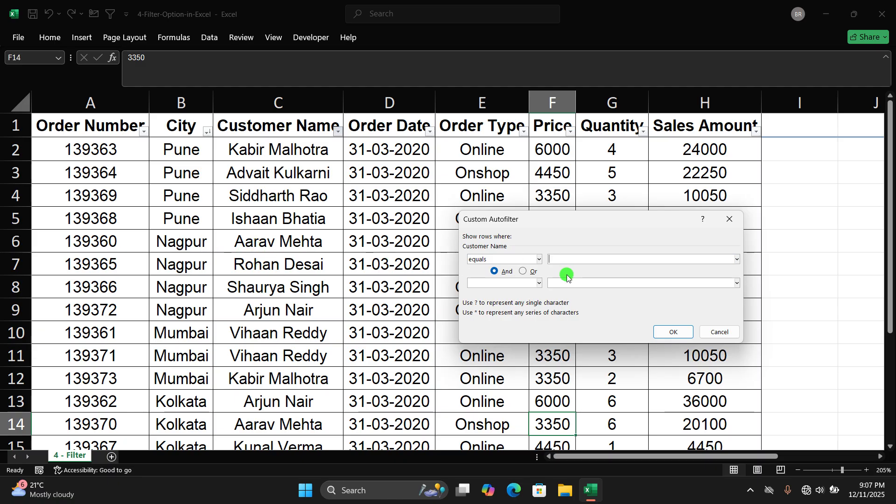
{"action": "type", "text": "han"}
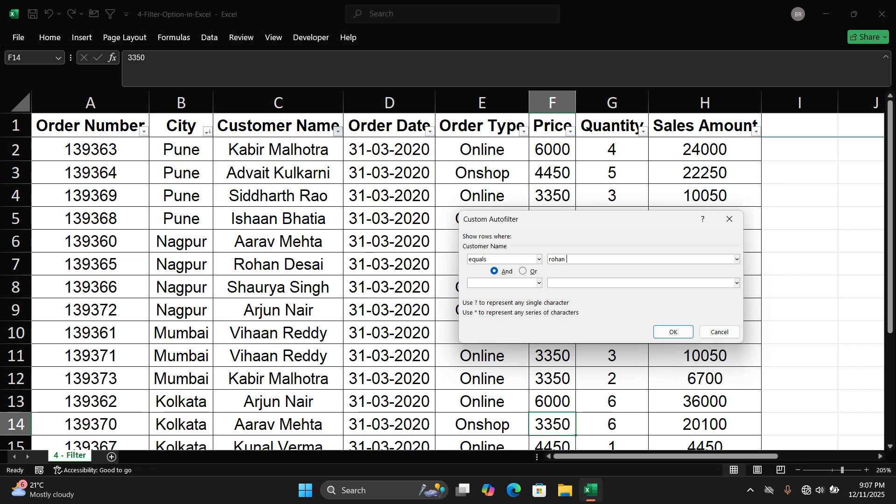
{"action": "left_click", "coordinate": [668, 332]}
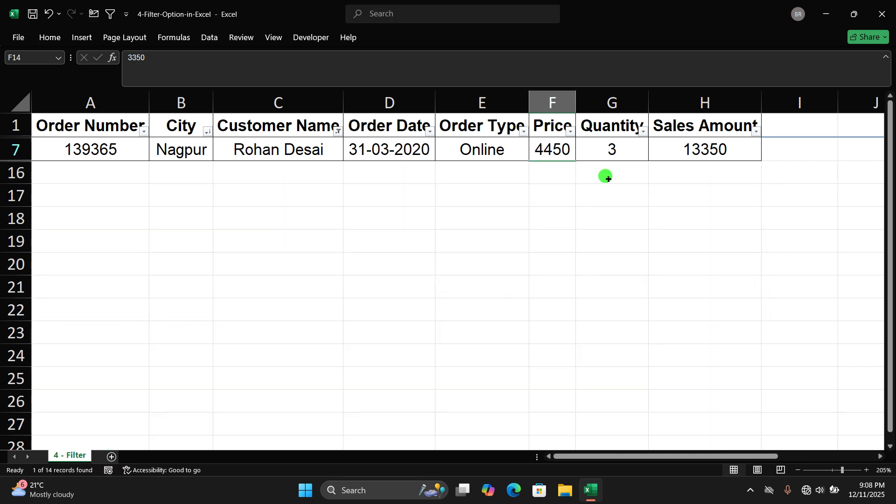
Step: Remove the Equals text filter from the Customer Name column
{"action": "left_click", "coordinate": [338, 132]}
{"action": "mouse_move", "coordinate": [306, 250]}
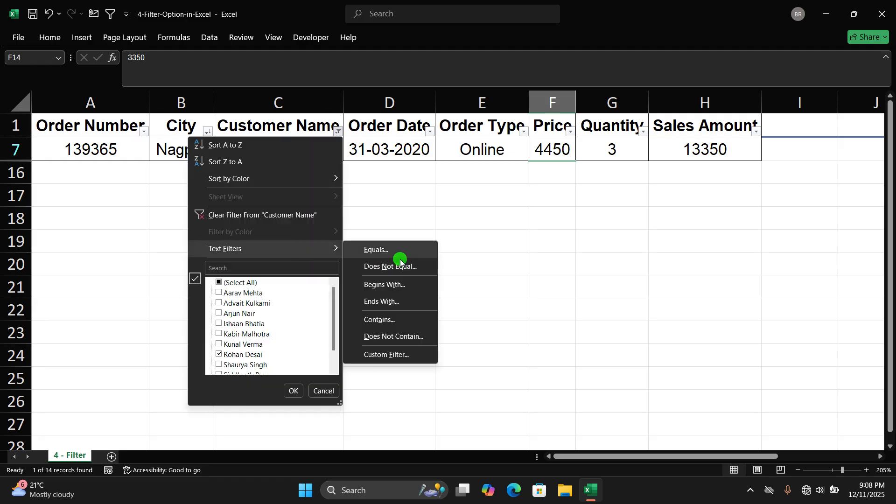
{"action": "left_click", "coordinate": [286, 217]}
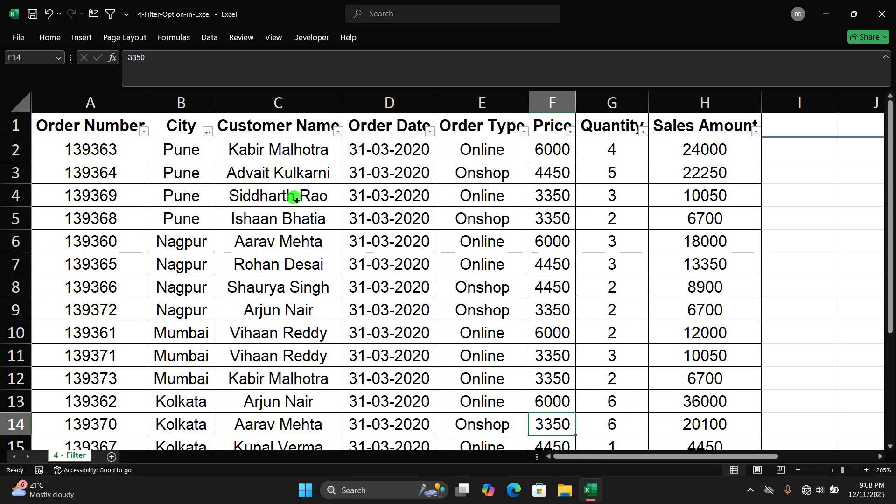
Step: Apply a Does Not Equal text filter with the value "pune" to the Customer Name column
{"action": "left_click", "coordinate": [337, 131]}
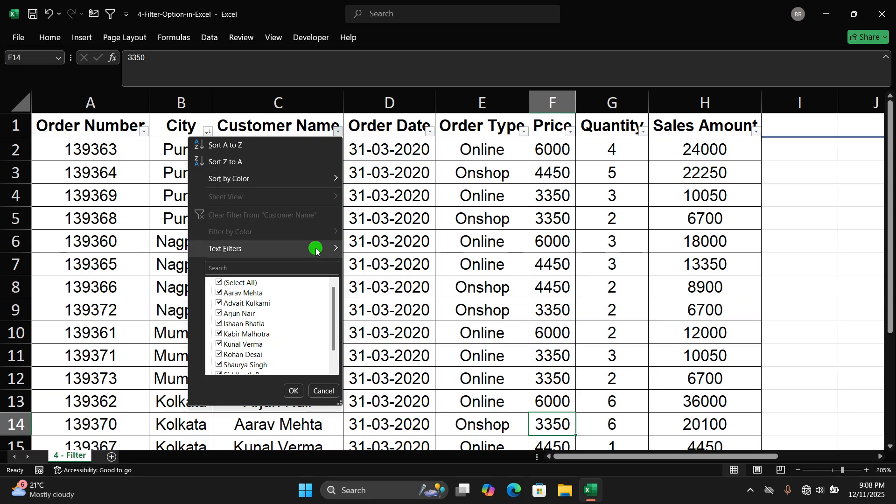
{"action": "mouse_move", "coordinate": [316, 251]}
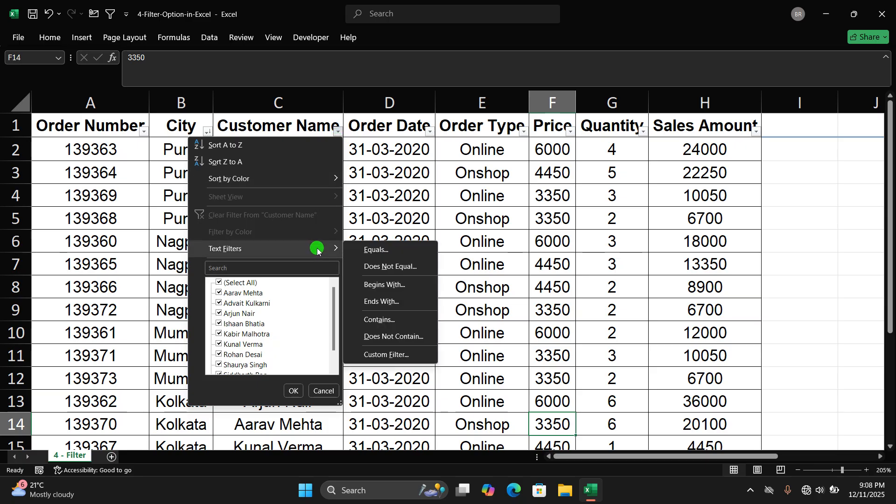
{"action": "left_click", "coordinate": [381, 275]}
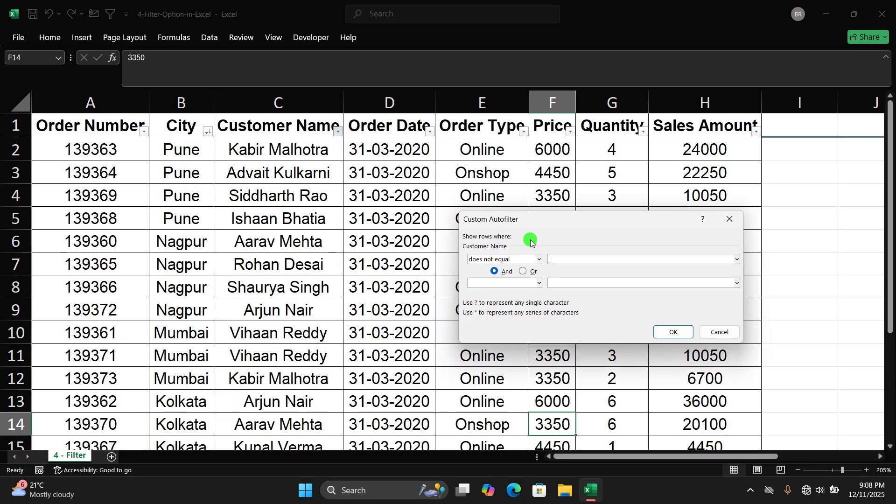
{"action": "left_click", "coordinate": [559, 259]}
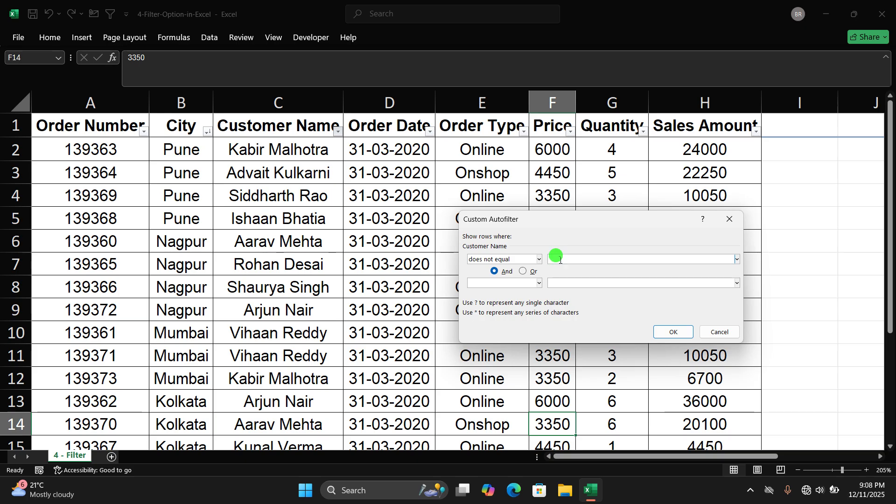
{"action": "type", "text": "pune"}
{"action": "left_click", "coordinate": [674, 332]}
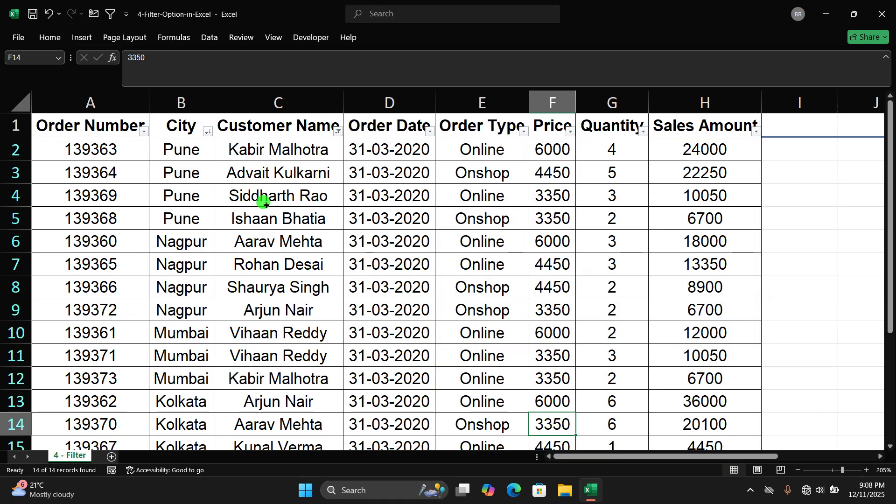
Step: Check the listed orders and the filter controls of the Customer Name and City columns after applying the text filter
{"action": "left_click", "coordinate": [337, 131]}
{"action": "left_click", "coordinate": [182, 131]}
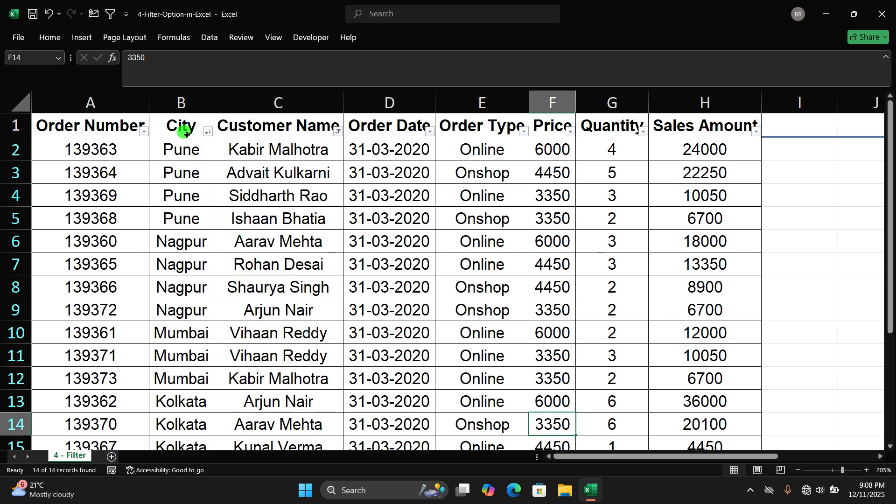
{"action": "left_click", "coordinate": [207, 131]}
{"action": "left_click", "coordinate": [296, 183]}
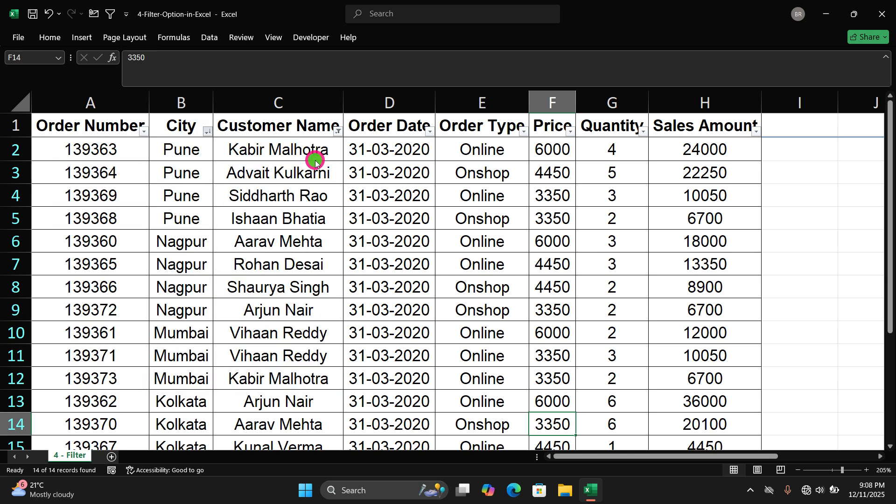
{"action": "scroll", "coordinate": [306, 248], "scroll_direction": "down", "scroll_amount": 20}
{"action": "scroll", "coordinate": [262, 231], "scroll_direction": "up", "scroll_amount": 20}
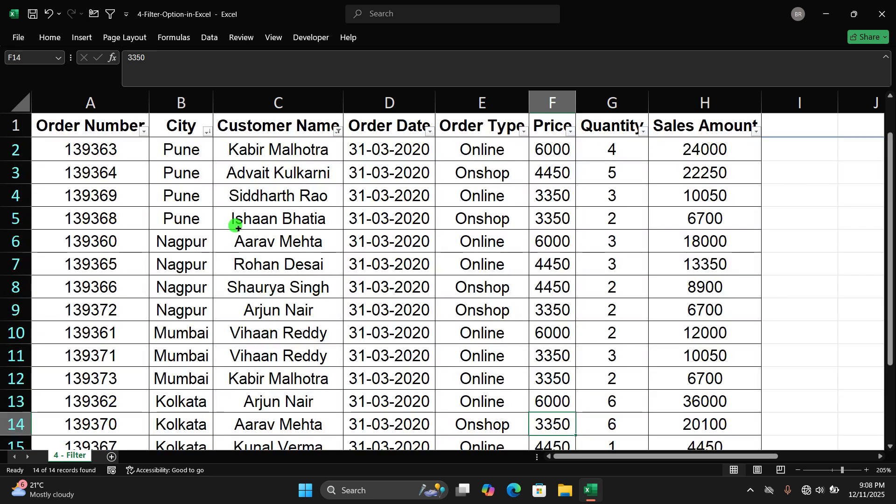
Step: Apply a Does Not Equal text filter with the value "pune" to the City column and check the listed orders
{"action": "left_click", "coordinate": [206, 134]}
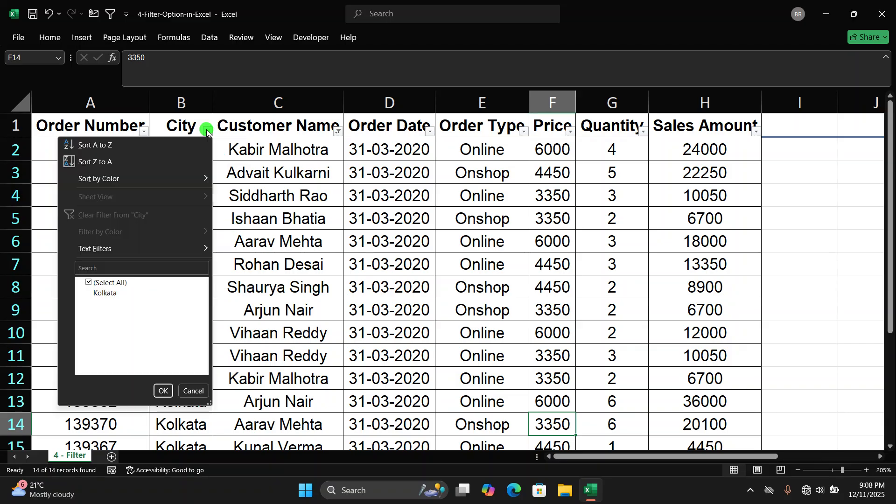
{"action": "mouse_move", "coordinate": [184, 250]}
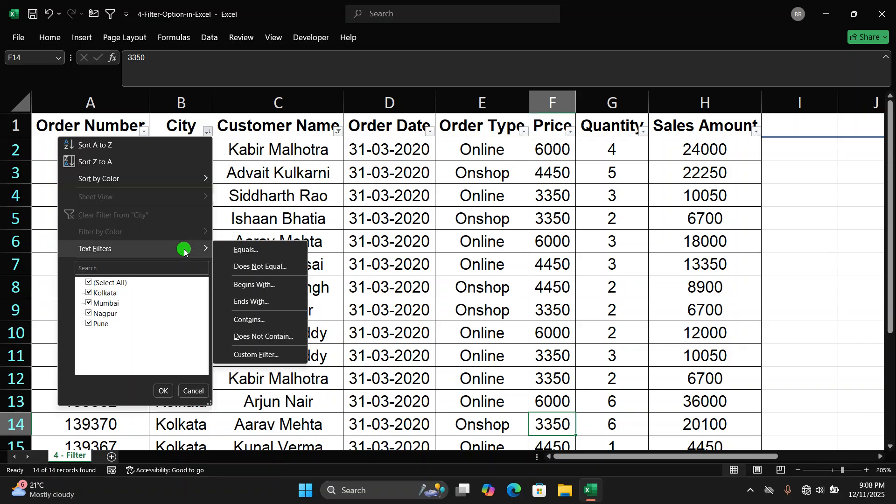
{"action": "left_click", "coordinate": [254, 269]}
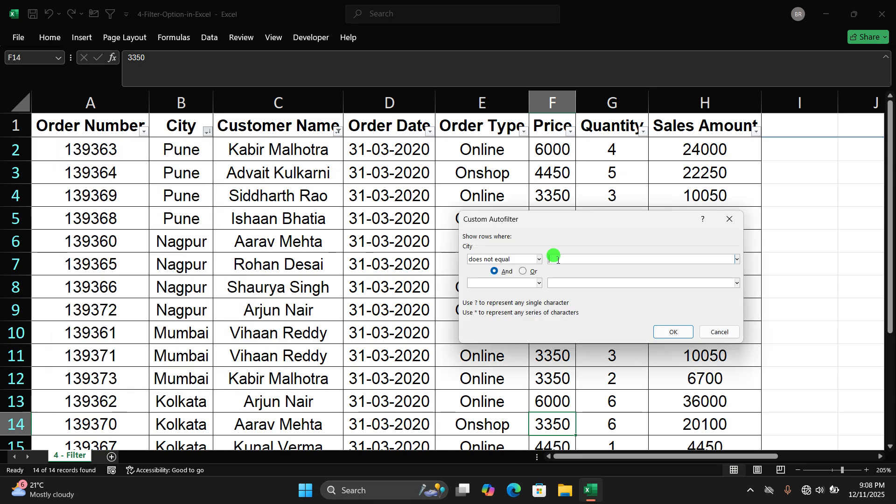
{"action": "type", "text": "pune"}
{"action": "left_click", "coordinate": [674, 332]}
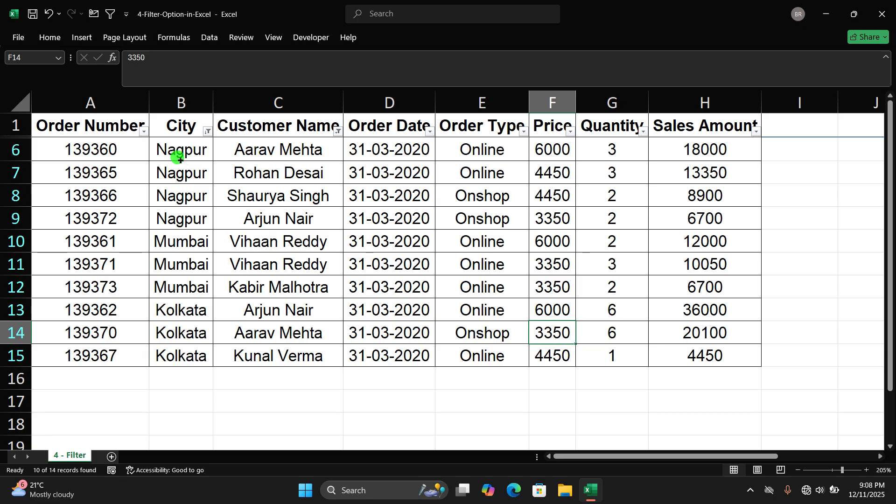
{"action": "left_click_drag", "start_coordinate": [90, 144], "coordinate": [662, 338]}
{"action": "left_click", "coordinate": [327, 204]}
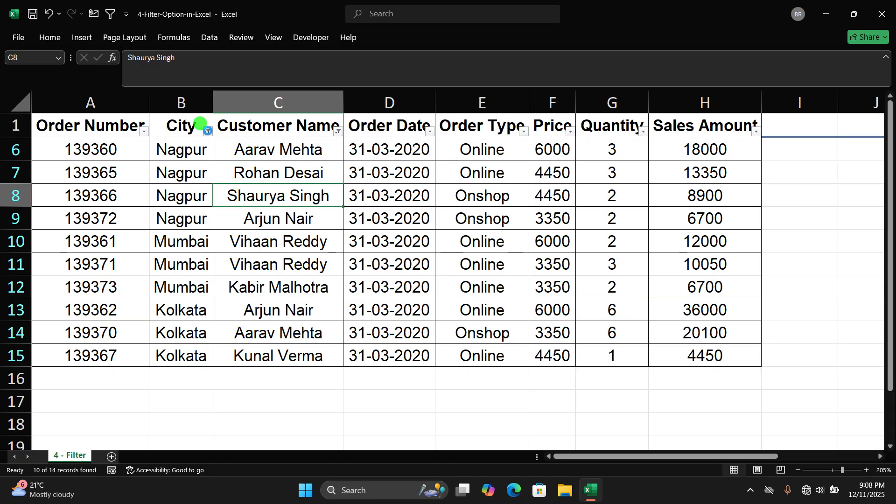
Step: Clear the Does Not Equal text filter from the City column
{"action": "left_click", "coordinate": [207, 131]}
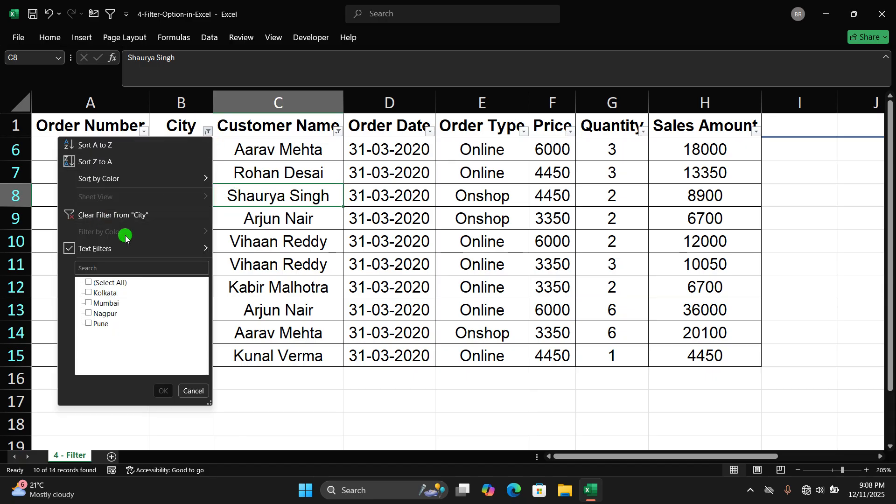
{"action": "mouse_move", "coordinate": [135, 248]}
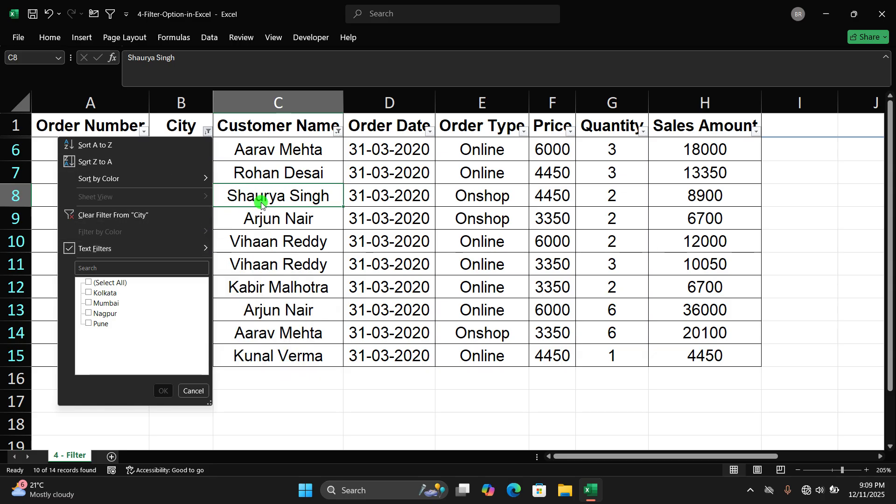
{"action": "left_click", "coordinate": [226, 197]}
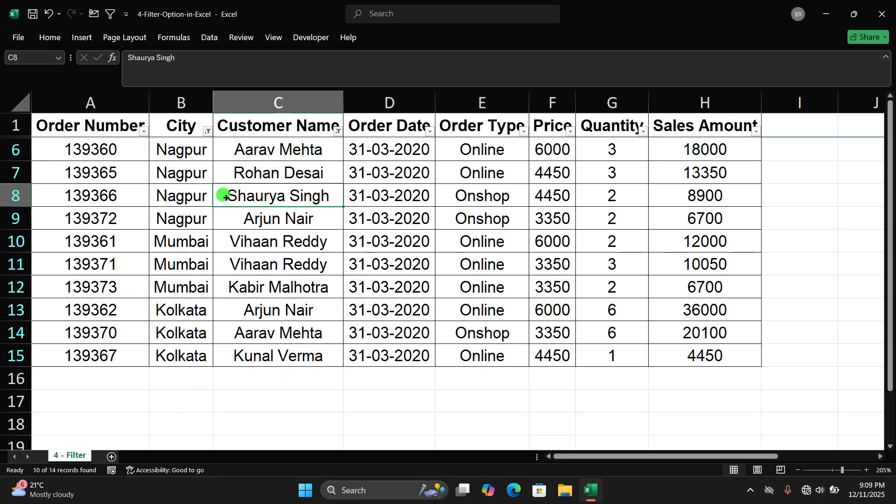
{"action": "left_click", "coordinate": [445, 4]}
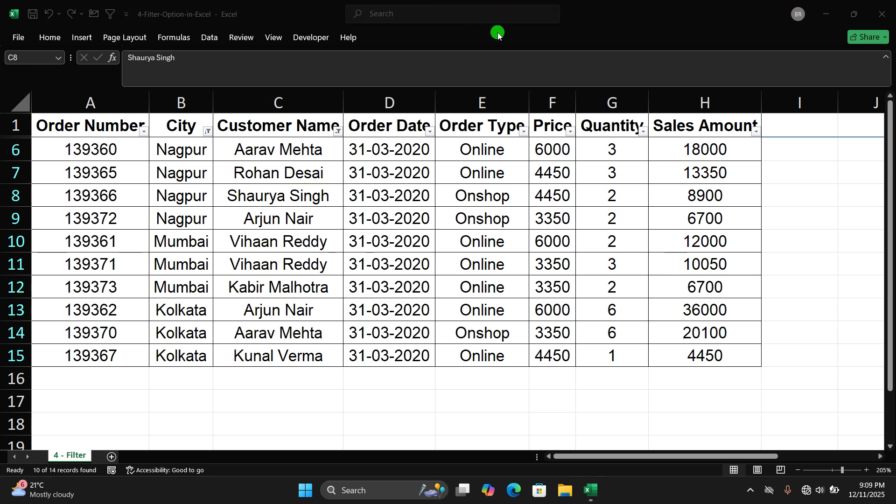
{"action": "left_click", "coordinate": [207, 133]}
{"action": "left_click", "coordinate": [207, 133]}
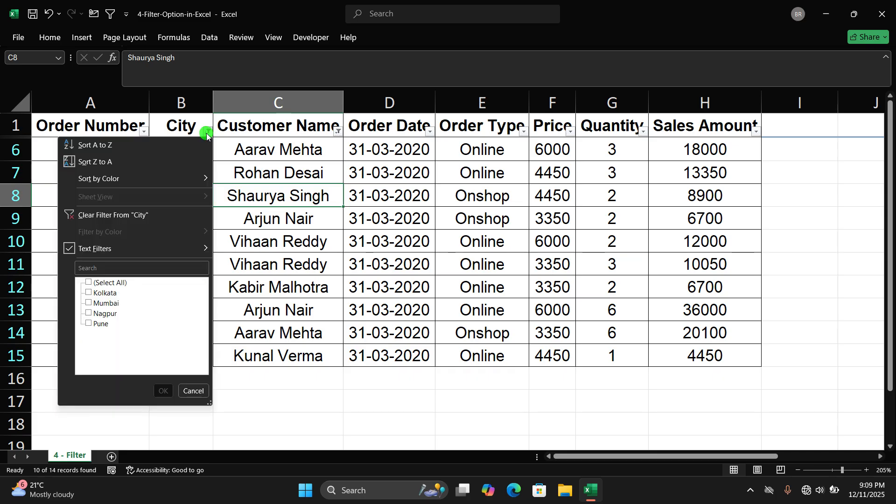
{"action": "left_click", "coordinate": [116, 217]}
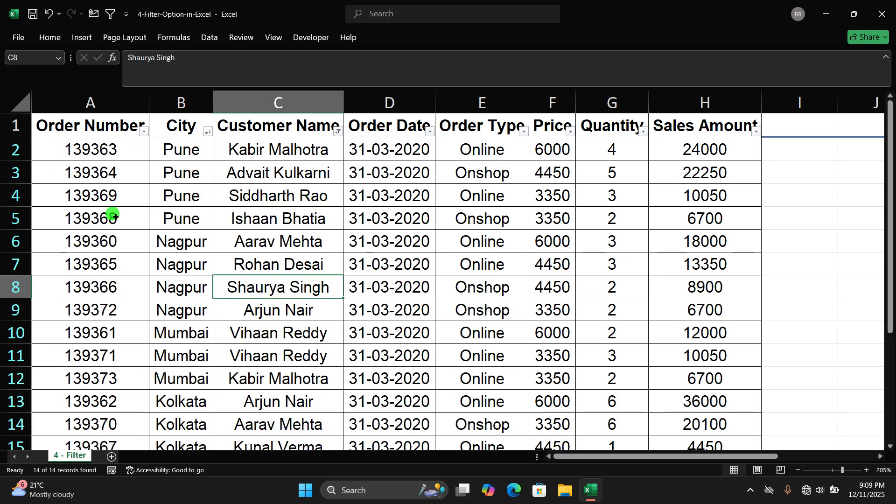
{"action": "left_click", "coordinate": [206, 132]}
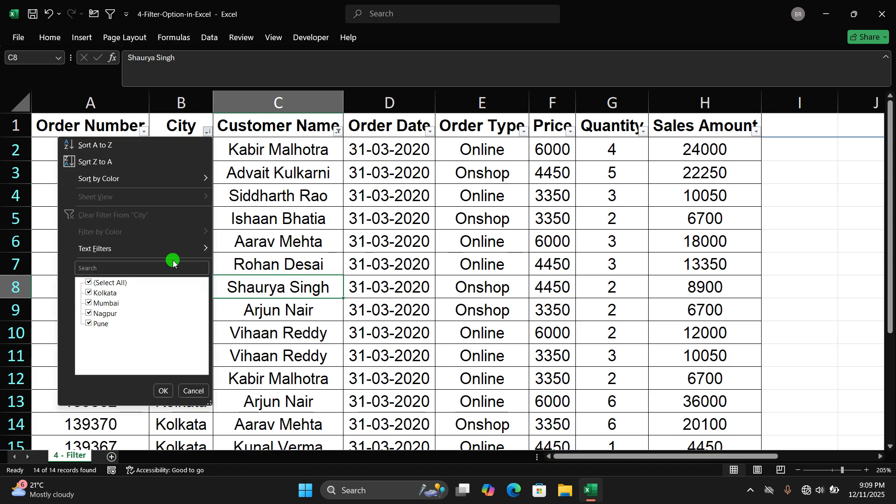
{"action": "mouse_move", "coordinate": [172, 246]}
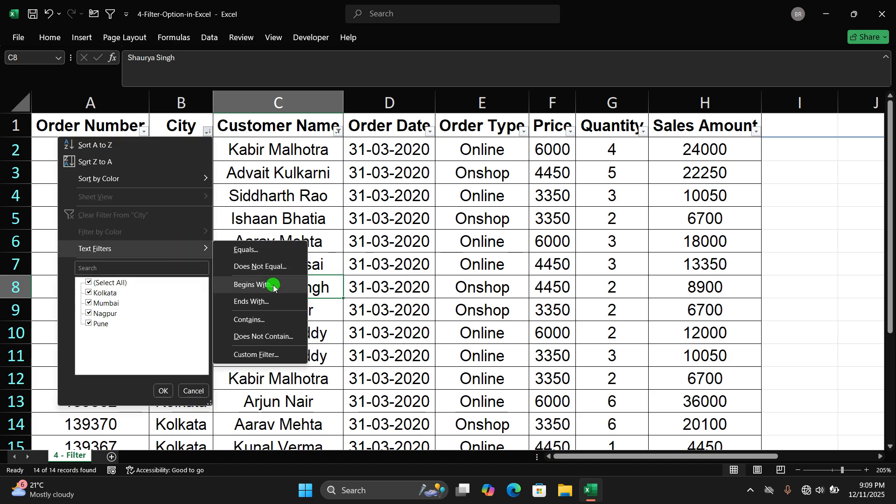
{"action": "left_click", "coordinate": [278, 233]}
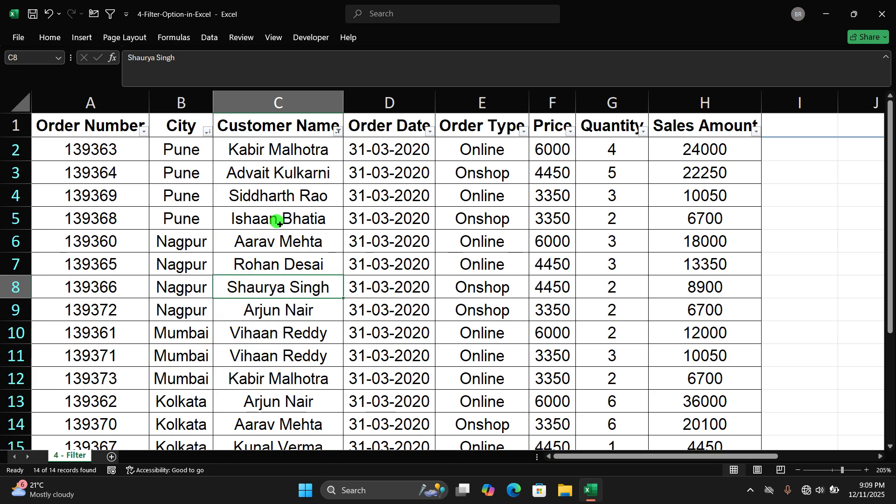
Step: Apply a Begins With text filter with the value "is" to the Customer Name column
{"action": "left_click", "coordinate": [337, 131]}
{"action": "left_click", "coordinate": [337, 131]}
{"action": "left_click", "coordinate": [337, 132]}
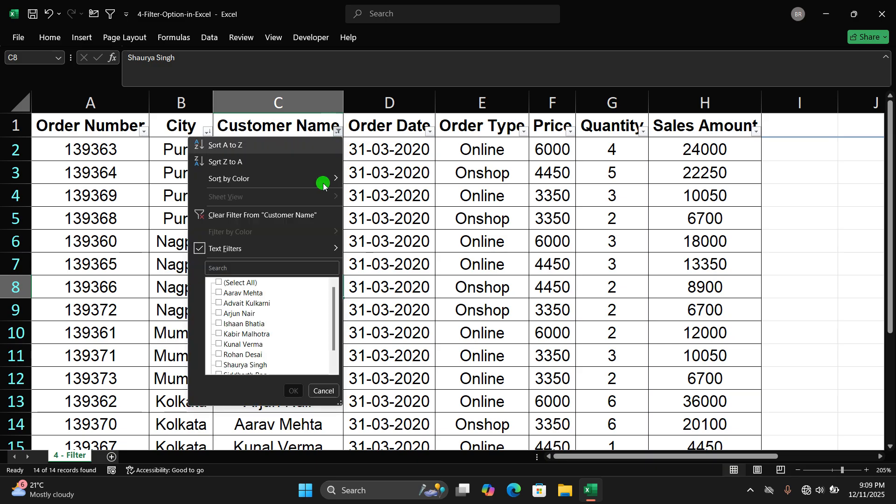
{"action": "mouse_move", "coordinate": [313, 252]}
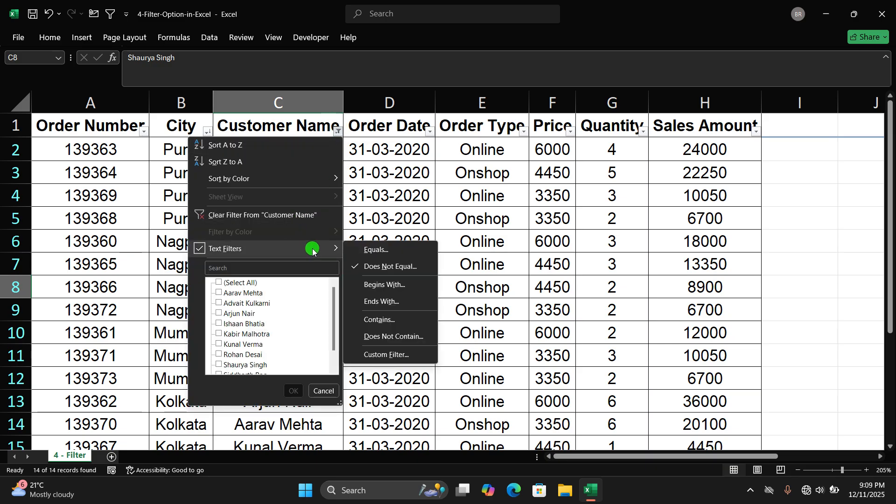
{"action": "left_click", "coordinate": [384, 285]}
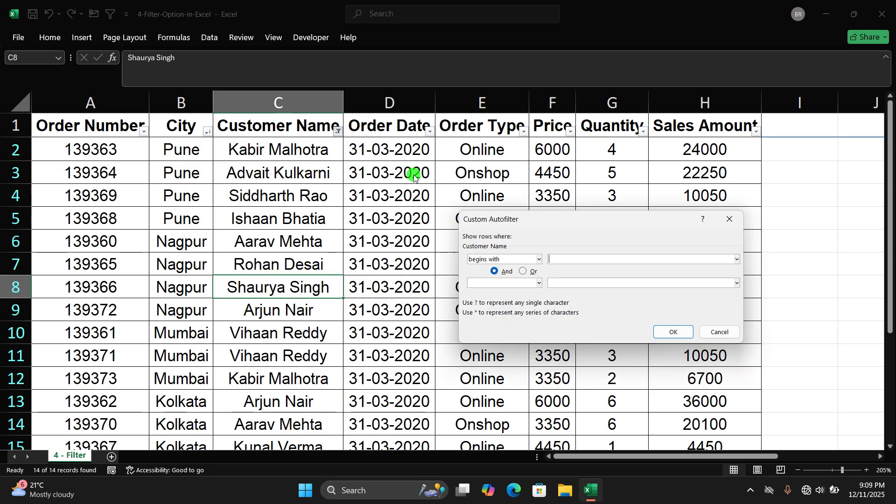
{"action": "left_click", "coordinate": [569, 261]}
{"action": "left_click", "coordinate": [561, 257]}
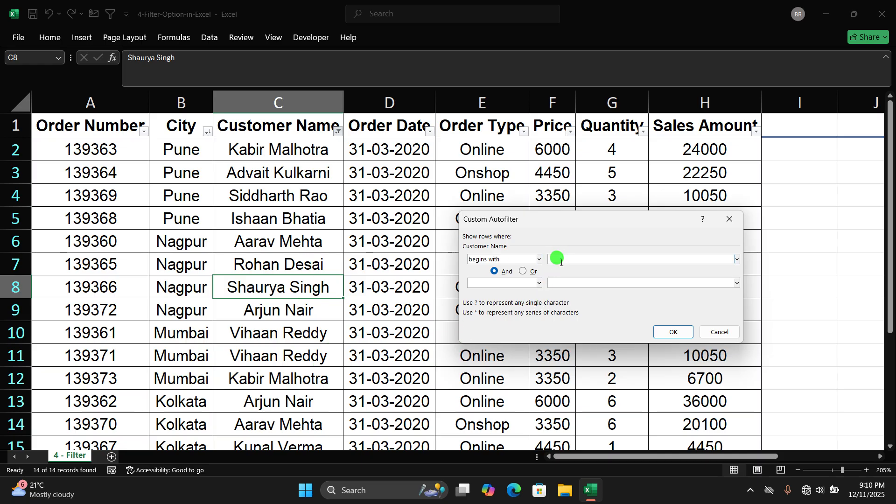
{"action": "type", "text": "i"}
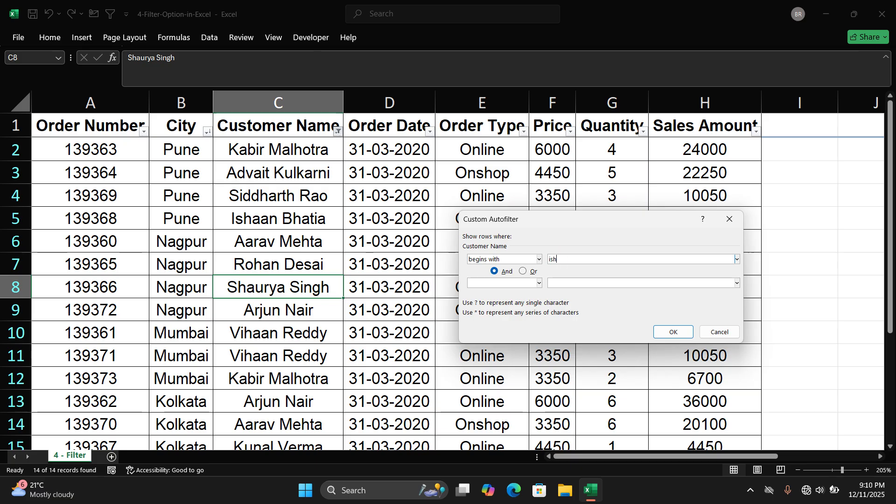
{"action": "type", "text": "s"}
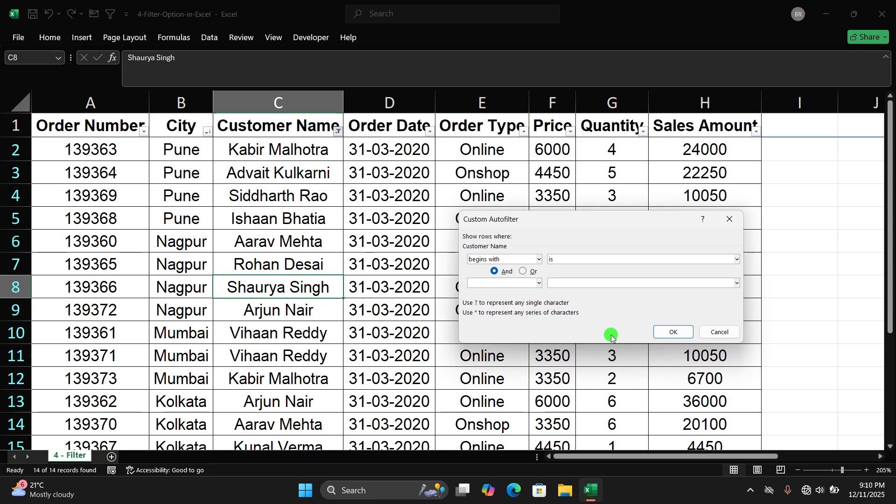
{"action": "left_click", "coordinate": [672, 332]}
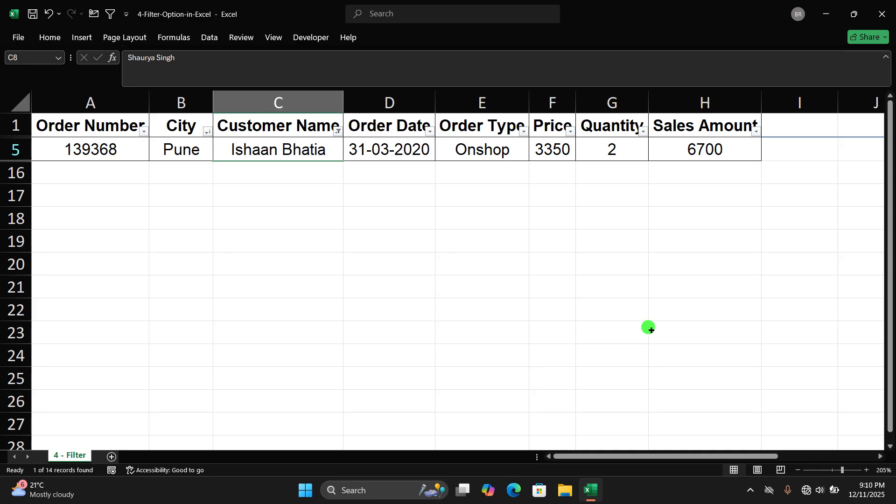
Step: Examine the first letters of the customer name in row 5 and the rest of that order's row
{"action": "double_click", "coordinate": [244, 154]}
{"action": "left_click_drag", "start_coordinate": [245, 157], "coordinate": [226, 148]}
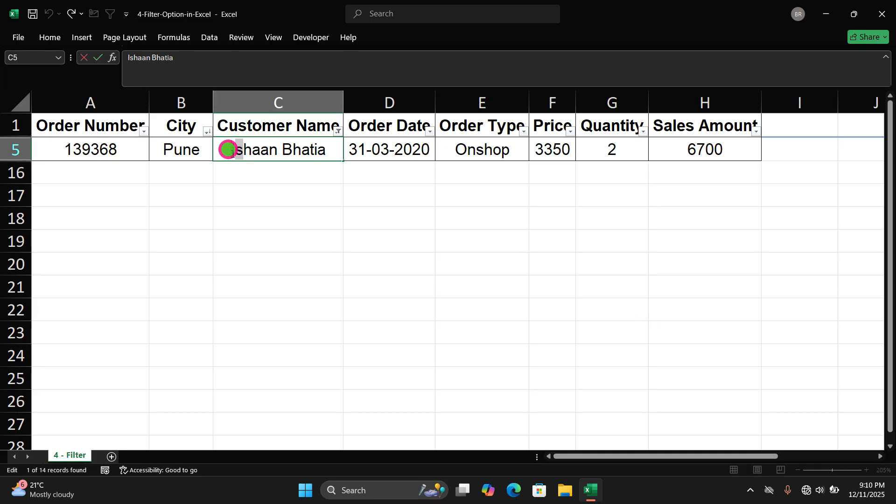
{"action": "left_click", "coordinate": [233, 147]}
{"action": "left_click_drag", "start_coordinate": [232, 147], "coordinate": [398, 141]}
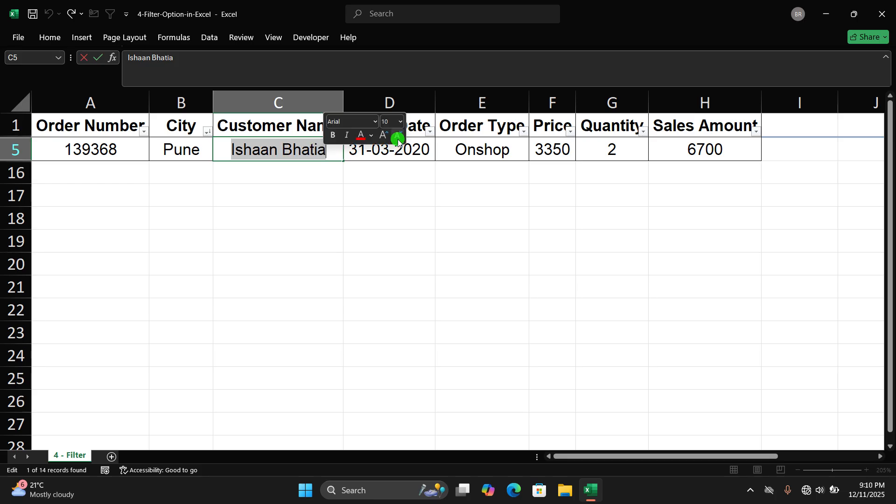
{"action": "left_click", "coordinate": [399, 146]}
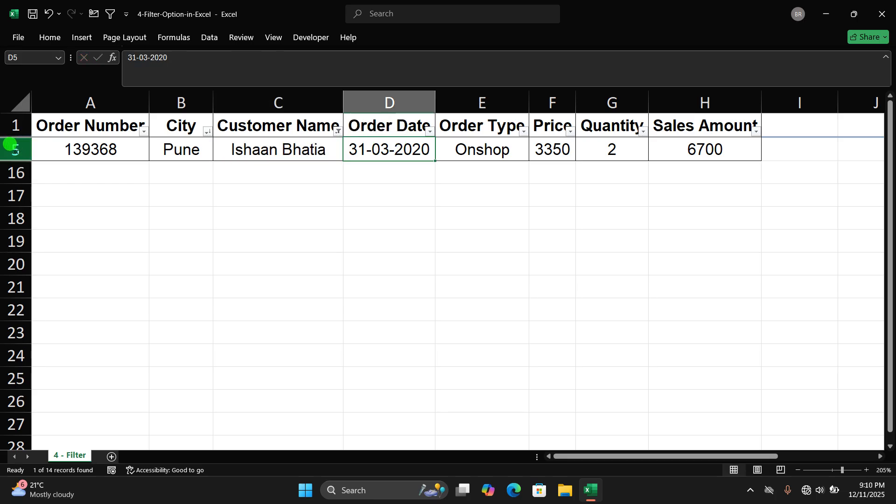
{"action": "left_click", "coordinate": [16, 148]}
{"action": "left_click", "coordinate": [471, 155]}
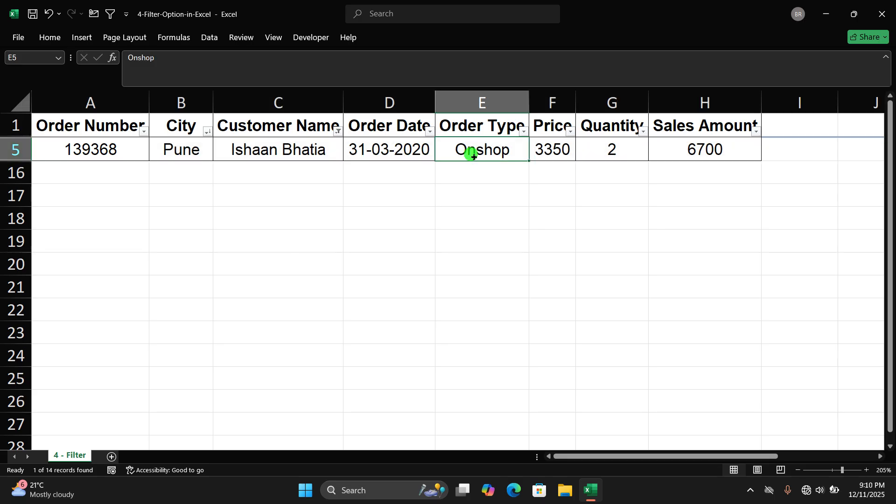
Step: Clear the Customer Name column's Begins With filter and apply an Ends With text filter using the surname of the customer in rows 10 and 11
{"action": "left_click", "coordinate": [338, 131]}
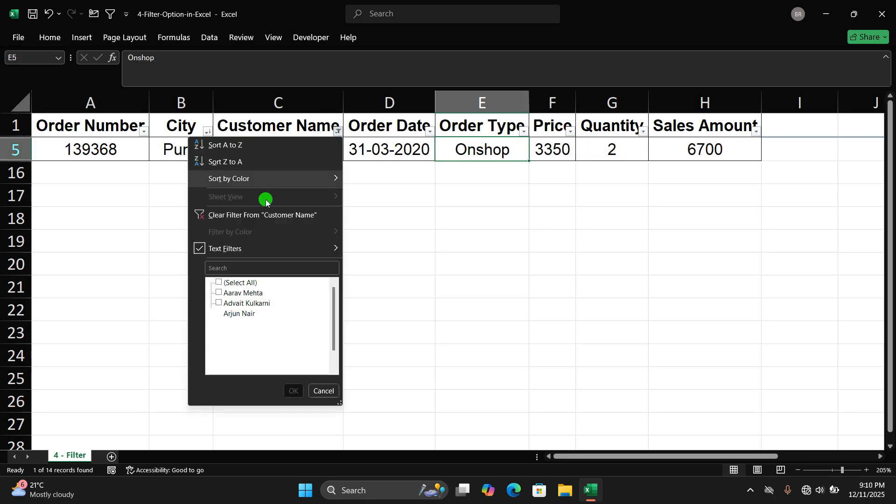
{"action": "left_click", "coordinate": [223, 222]}
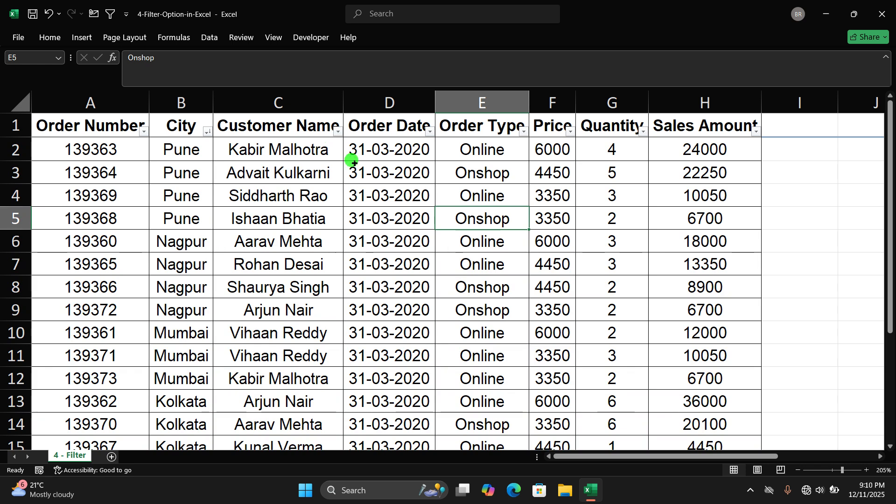
{"action": "left_click", "coordinate": [338, 133]}
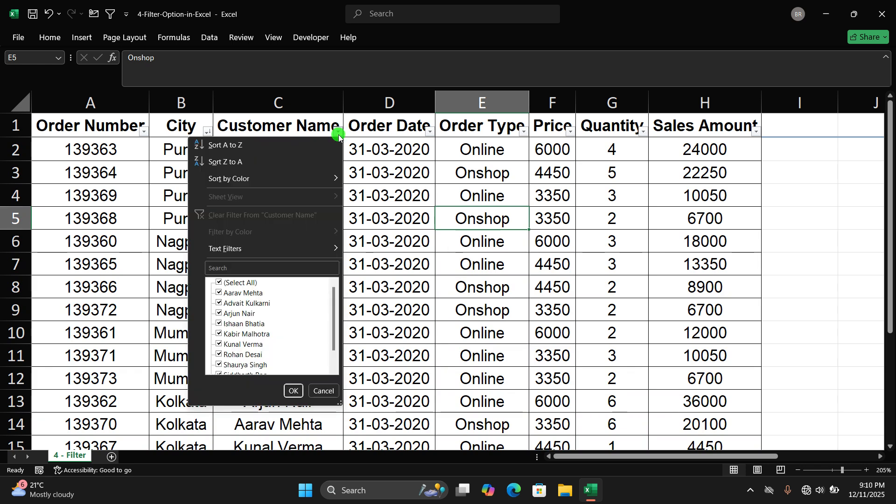
{"action": "left_click", "coordinate": [273, 248]}
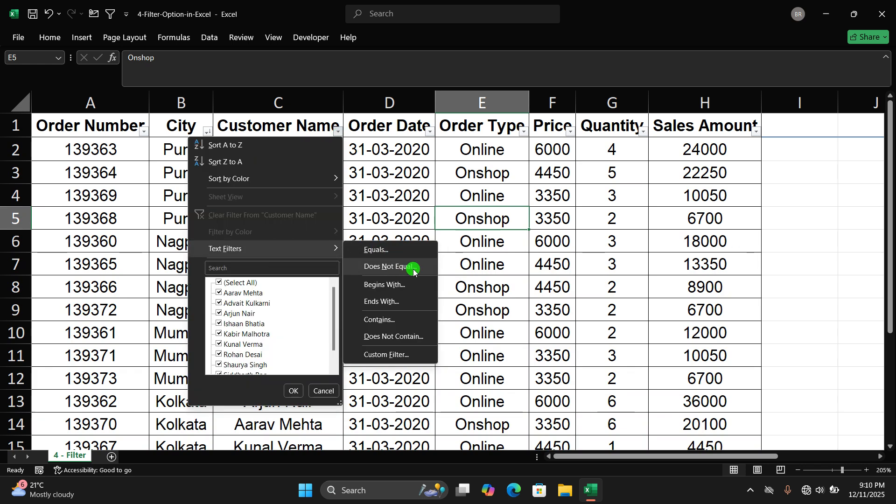
{"action": "left_click", "coordinate": [392, 303]}
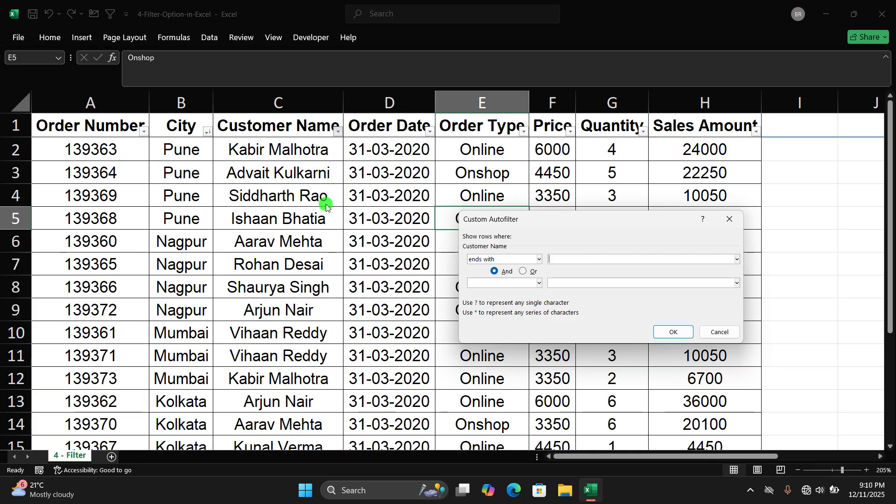
{"action": "left_click", "coordinate": [570, 258]}
{"action": "left_click", "coordinate": [663, 332]}
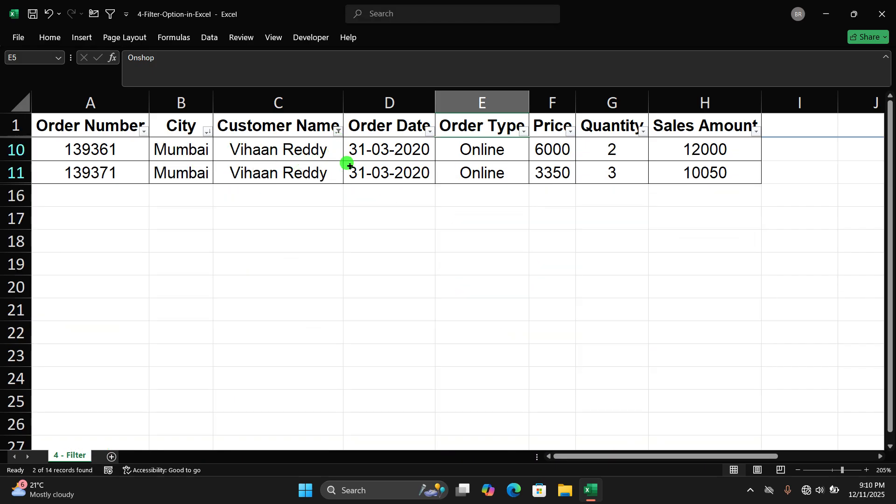
Step: Review the Ends With criterion of the Customer Name column and clear the filter from that column
{"action": "left_click", "coordinate": [338, 131]}
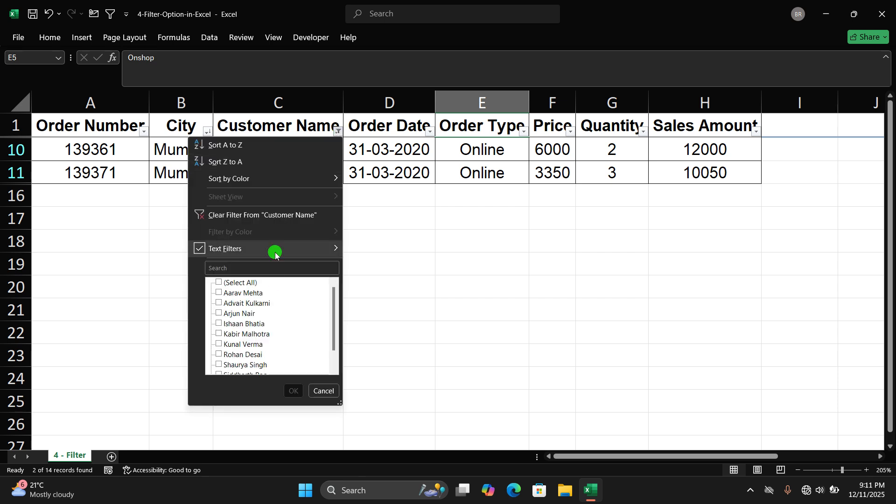
{"action": "mouse_move", "coordinate": [276, 249]}
{"action": "left_click", "coordinate": [391, 303]}
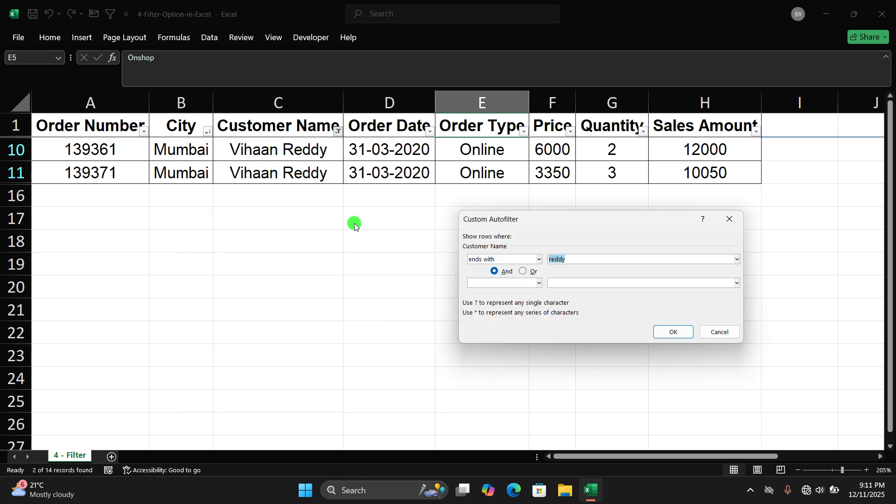
{"action": "left_click", "coordinate": [673, 331]}
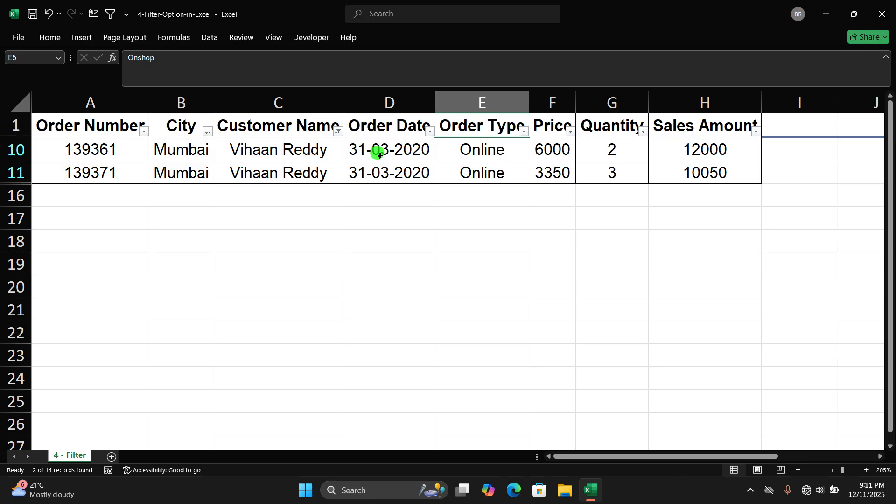
{"action": "left_click", "coordinate": [338, 131]}
{"action": "left_click", "coordinate": [247, 212]}
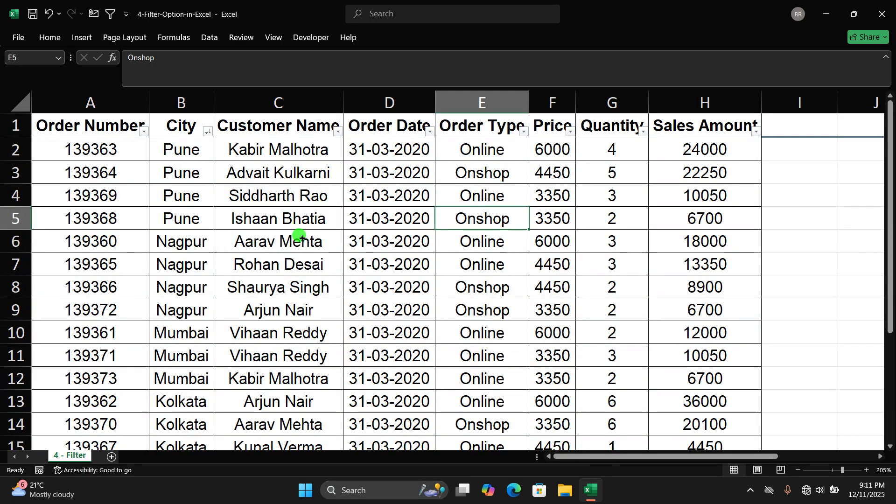
Step: Try an Ends With text filter with an empty value on the Customer Name column
{"action": "left_click", "coordinate": [338, 131]}
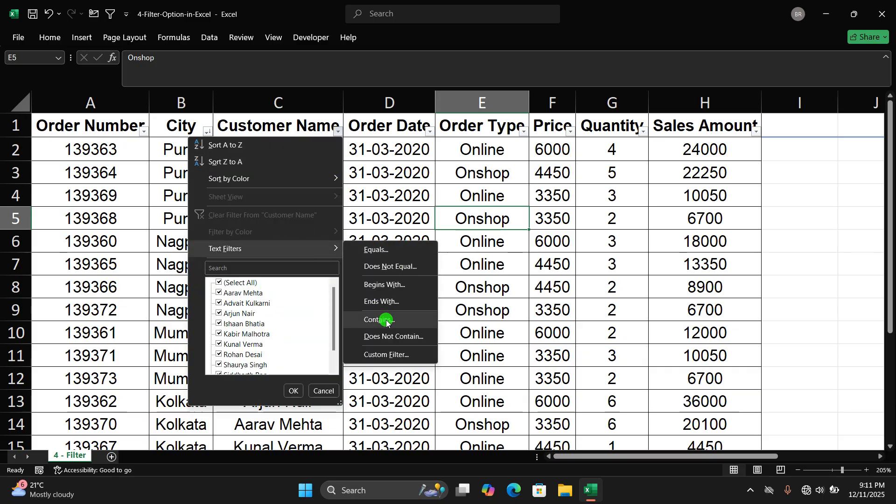
{"action": "left_click", "coordinate": [395, 301]}
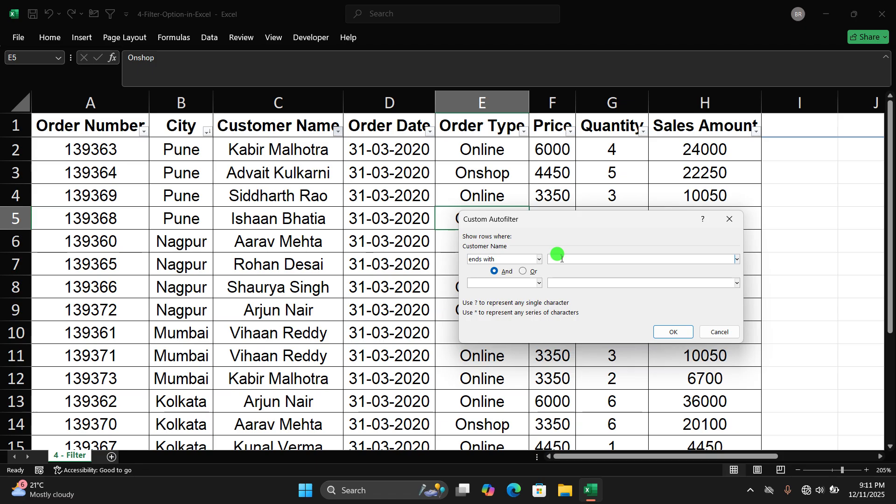
{"action": "left_click", "coordinate": [540, 259]}
{"action": "left_click", "coordinate": [555, 255]}
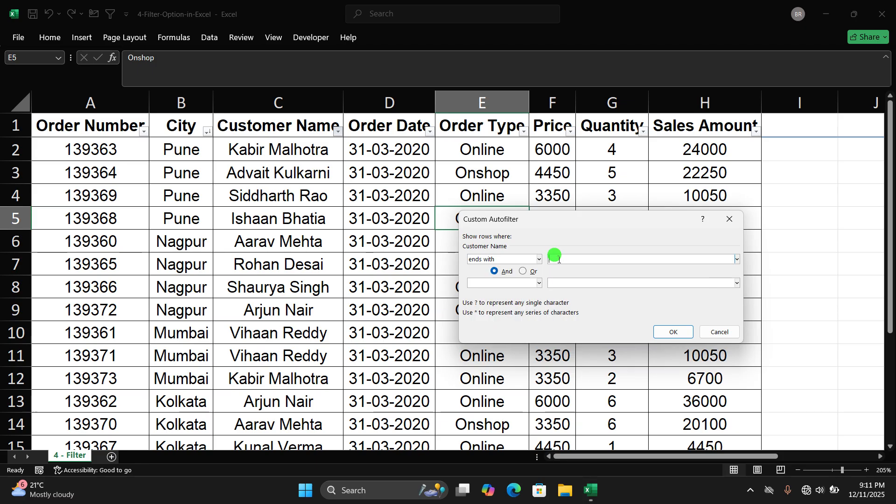
{"action": "left_click", "coordinate": [667, 333]}
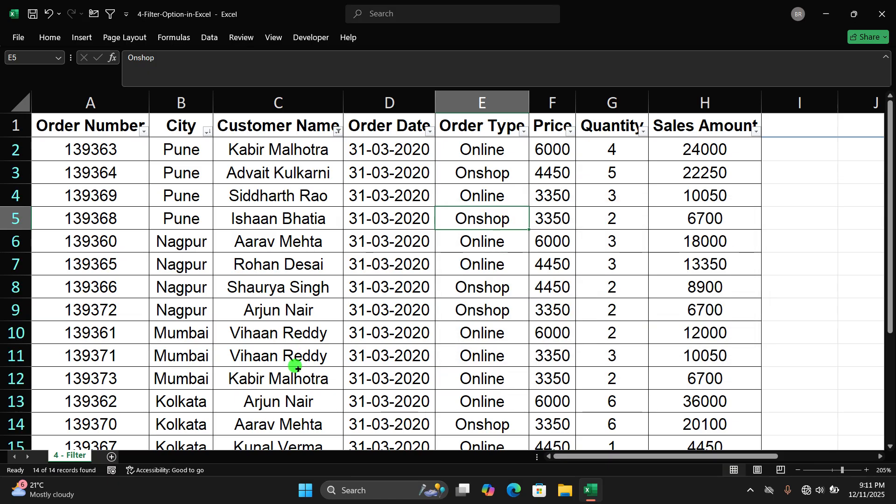
{"action": "left_click", "coordinate": [301, 125]}
{"action": "left_click", "coordinate": [290, 176]}
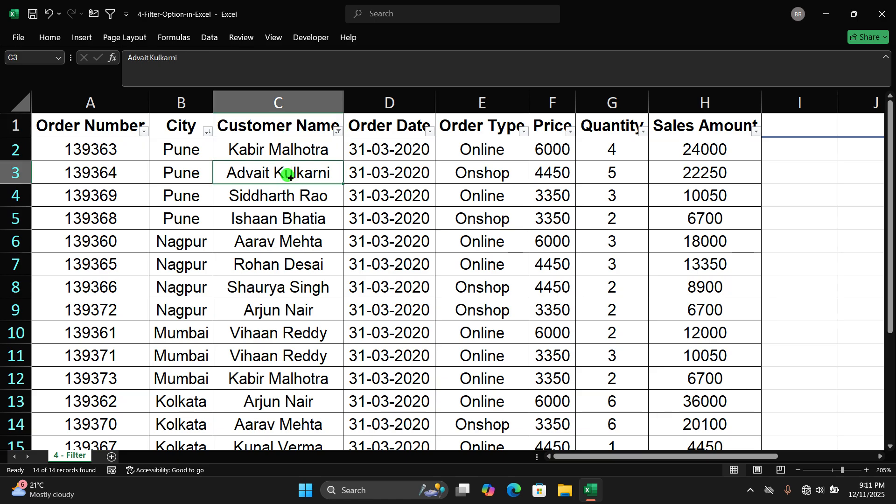
Step: Apply a Contains text filter with the value "kab" to the Customer Name column
{"action": "left_click", "coordinate": [338, 131]}
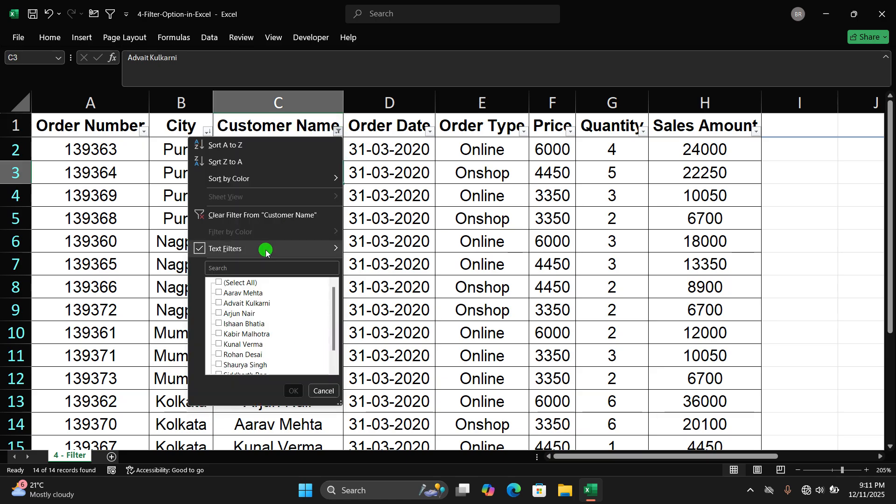
{"action": "mouse_move", "coordinate": [267, 251]}
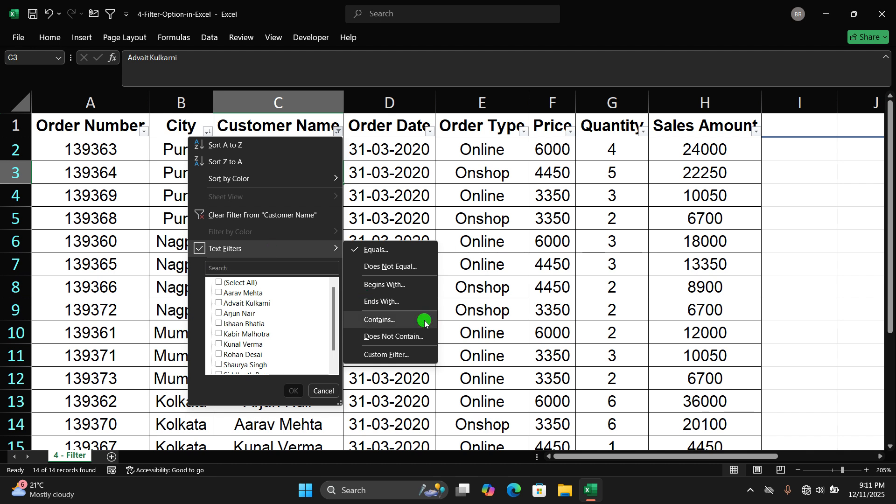
{"action": "left_click", "coordinate": [400, 319]}
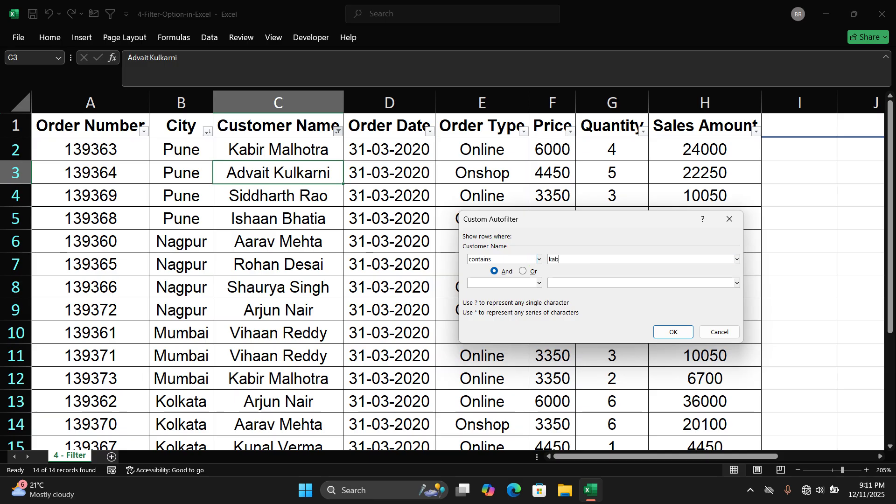
{"action": "key", "text": "Return"}
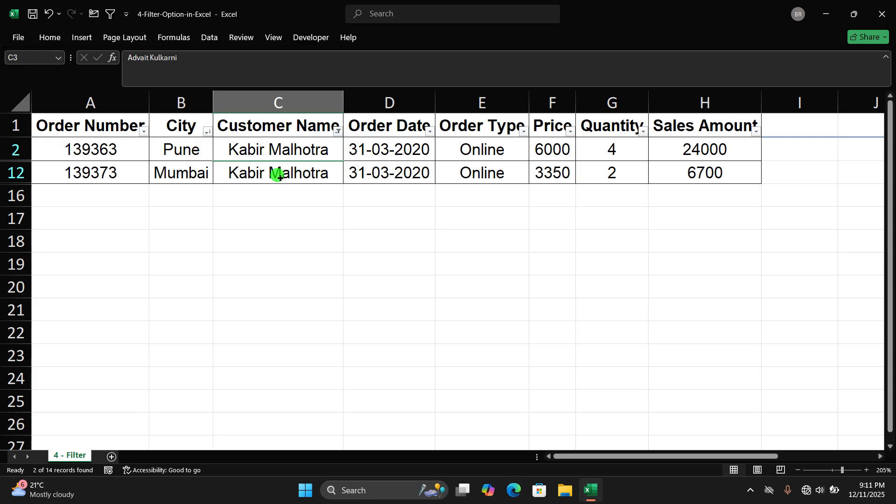
Step: Clear the Customer Name column's Contains filter and review the text filter conditions offered for that column
{"action": "left_click", "coordinate": [338, 135]}
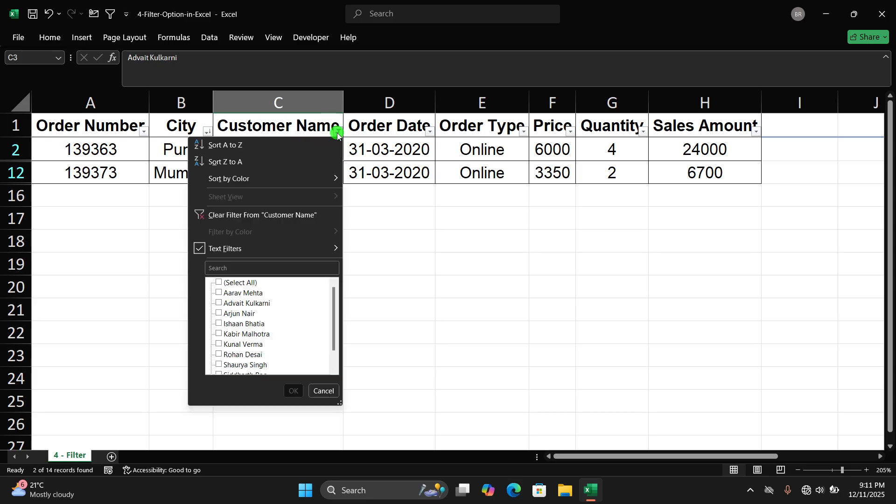
{"action": "left_click", "coordinate": [258, 211]}
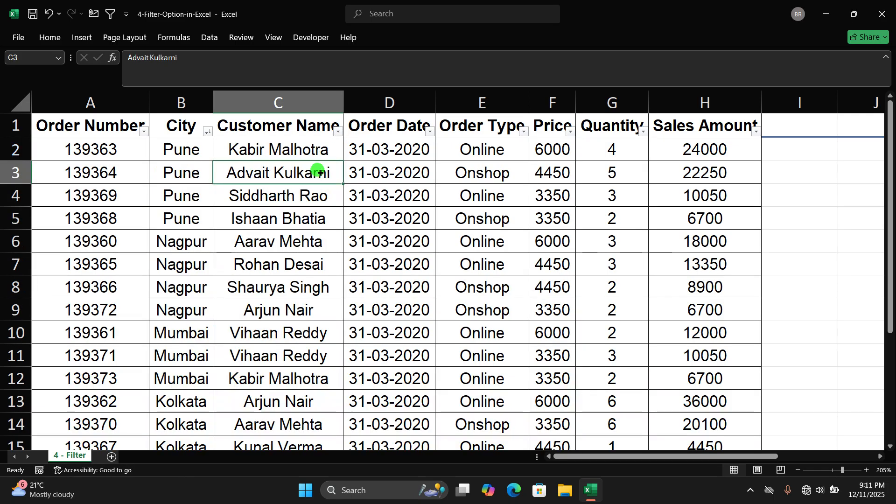
{"action": "left_click", "coordinate": [337, 131]}
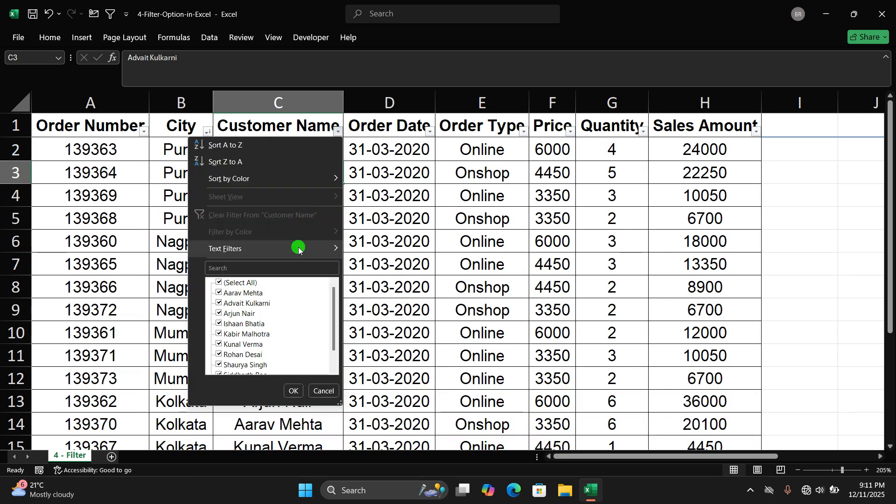
{"action": "mouse_move", "coordinate": [299, 248]}
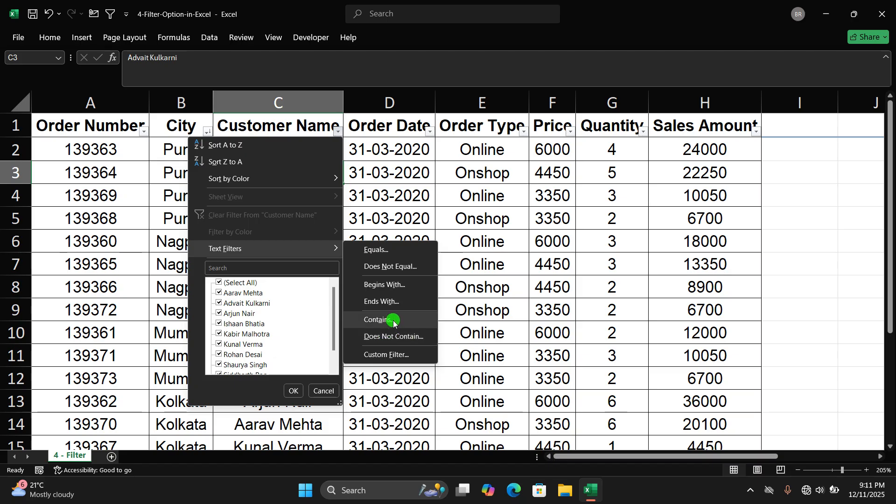
{"action": "left_click", "coordinate": [400, 176]}
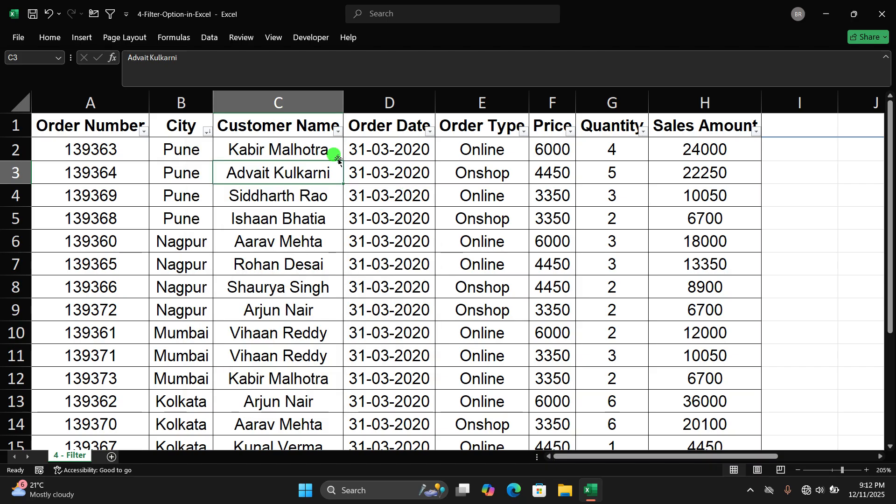
{"action": "left_click", "coordinate": [337, 131]}
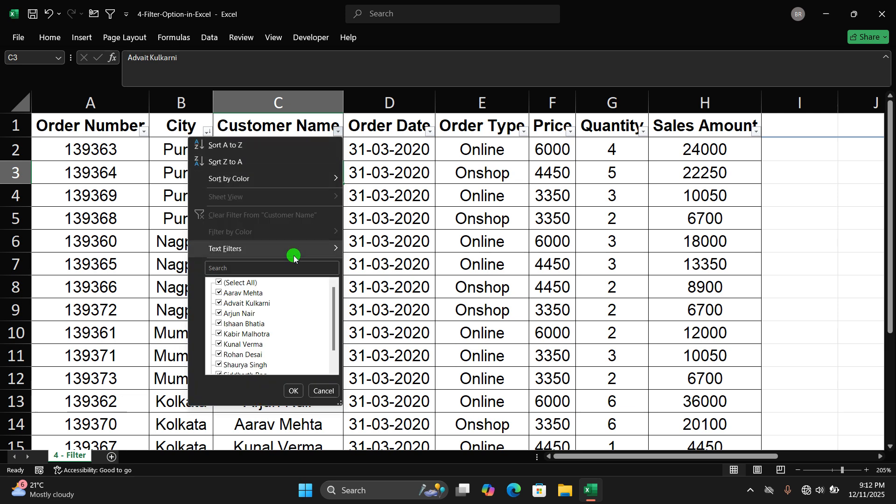
{"action": "left_click", "coordinate": [372, 157]}
{"action": "left_click_drag", "start_coordinate": [317, 151], "coordinate": [280, 173]}
{"action": "left_click", "coordinate": [336, 132]}
{"action": "left_click", "coordinate": [336, 131]}
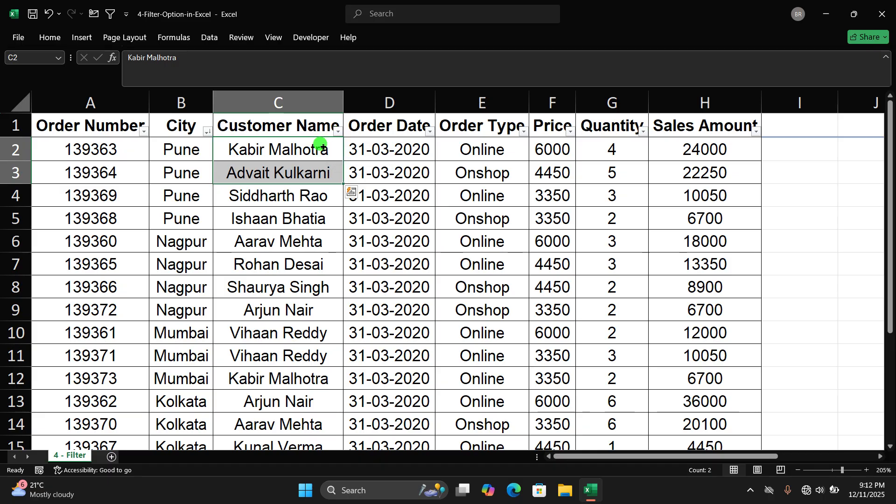
Step: Apply a Does Not Contain text filter to the Customer Name column to exclude the customer in rows 2 and 12
{"action": "left_click", "coordinate": [337, 132]}
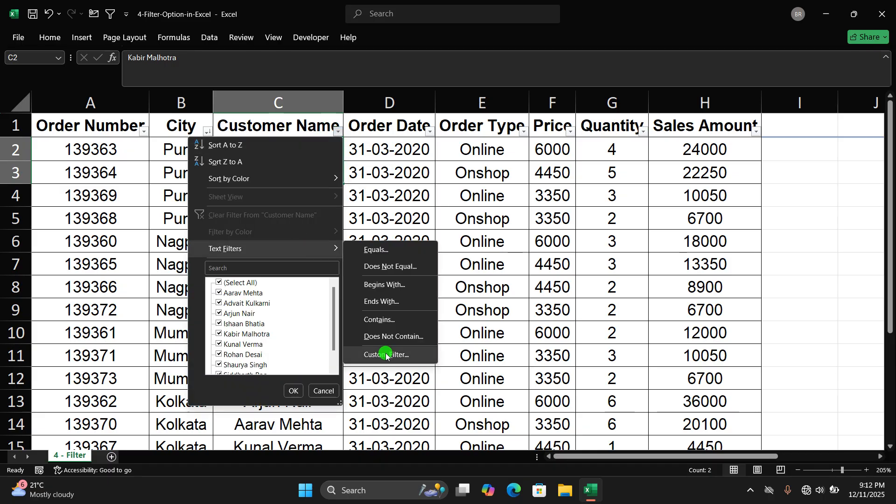
{"action": "left_click", "coordinate": [387, 337]}
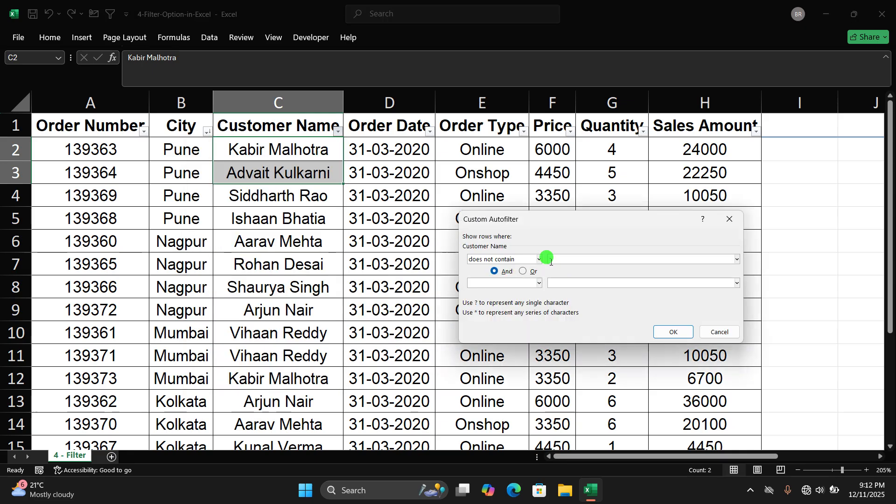
{"action": "left_click", "coordinate": [555, 258]}
{"action": "left_click", "coordinate": [673, 332]}
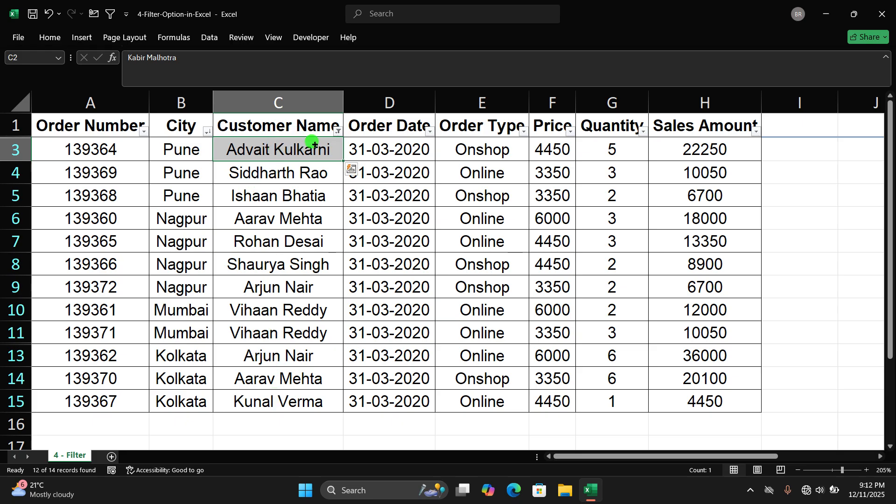
Step: Clear the Customer Name column's Does Not Contain filter and review the comparison operators available for a custom filter, leaving it unapplied
{"action": "left_click", "coordinate": [337, 130]}
{"action": "left_click", "coordinate": [243, 215]}
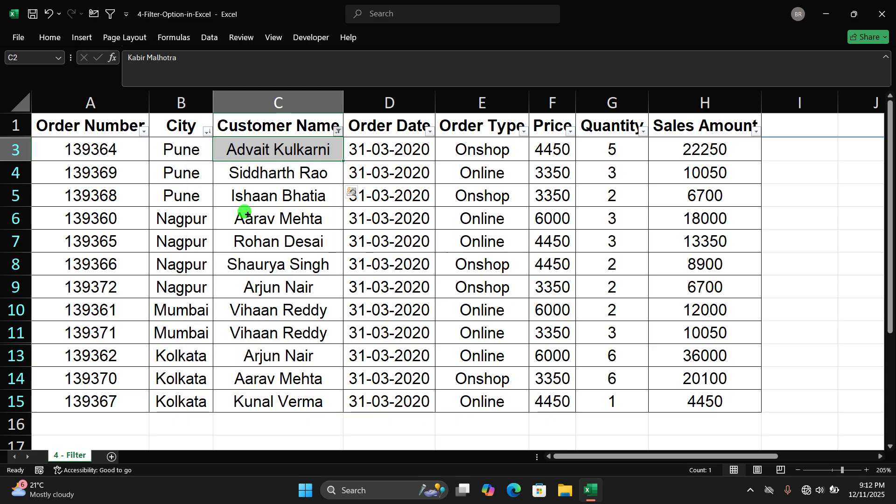
{"action": "left_click", "coordinate": [337, 131]}
{"action": "mouse_move", "coordinate": [329, 254]}
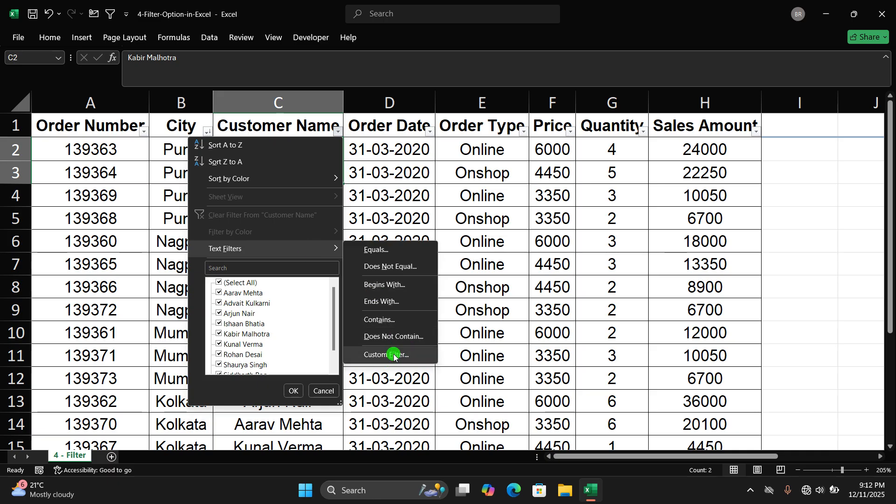
{"action": "left_click", "coordinate": [393, 356]}
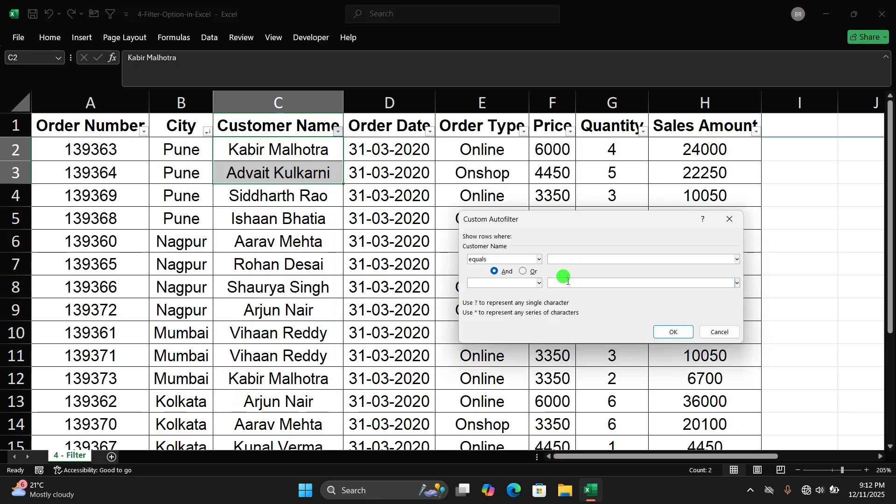
{"action": "left_click", "coordinate": [541, 260]}
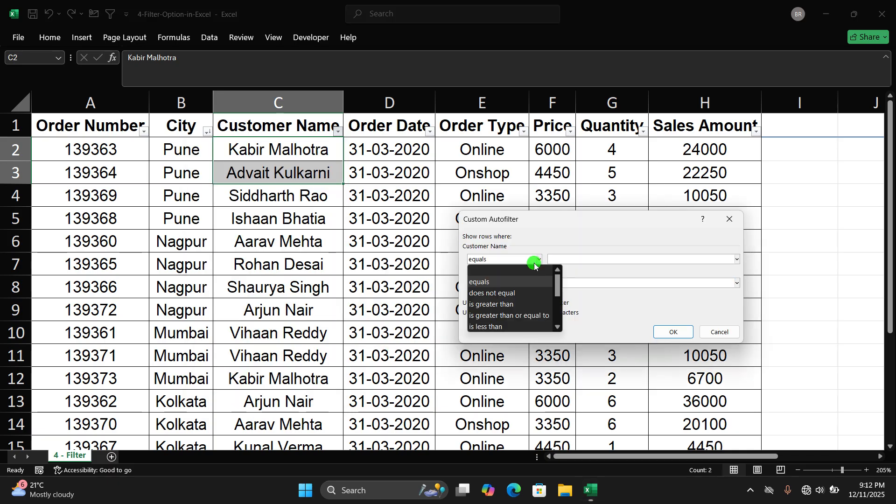
{"action": "left_click", "coordinate": [628, 257]}
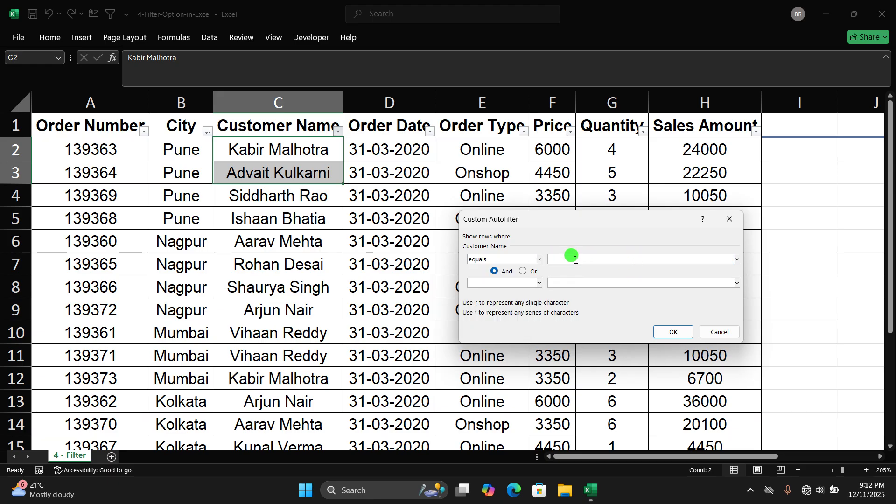
{"action": "left_click", "coordinate": [540, 260]}
{"action": "left_click", "coordinate": [712, 330]}
{"action": "left_click", "coordinate": [718, 332]}
{"action": "left_click", "coordinate": [277, 188]}
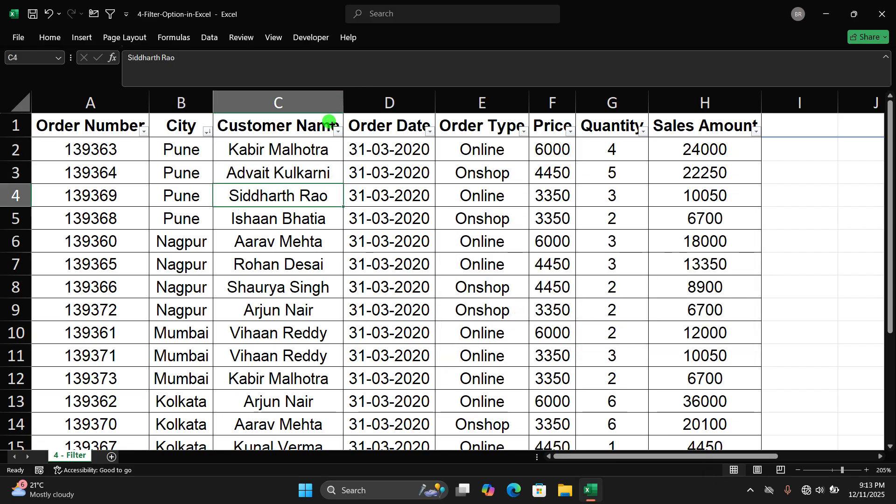
Step: Examine the text values in the Customer Name column and the numeric values in the Sales Amount and Order Number columns
{"action": "left_click", "coordinate": [304, 98]}
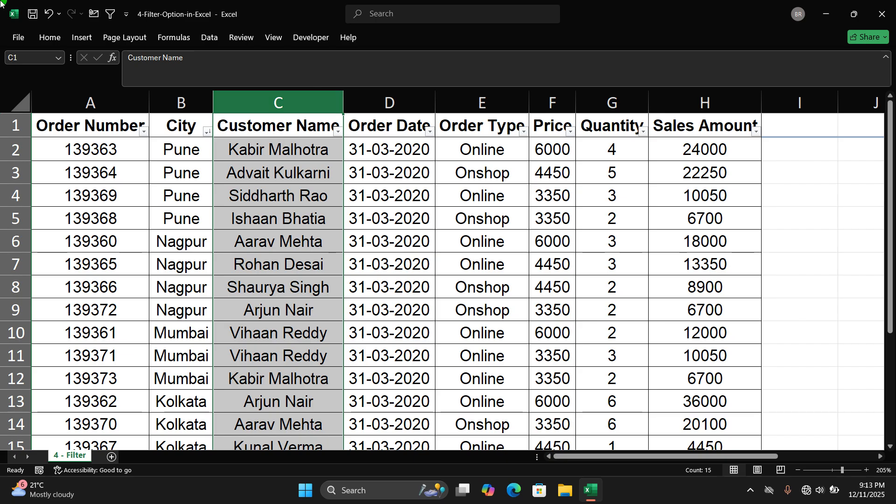
{"action": "scroll", "coordinate": [295, 265], "scroll_direction": "down", "scroll_amount": 20}
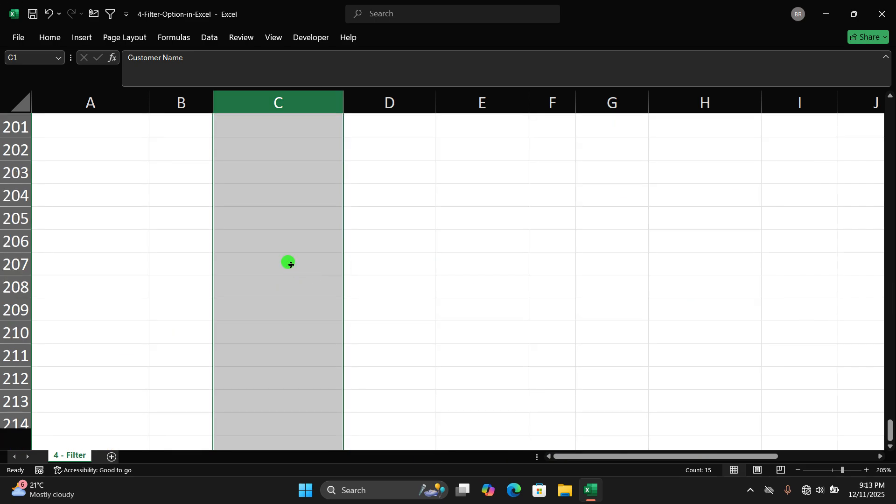
{"action": "scroll", "coordinate": [290, 263], "scroll_direction": "up", "scroll_amount": 20}
{"action": "left_click", "coordinate": [432, 262]}
{"action": "left_click", "coordinate": [744, 144]}
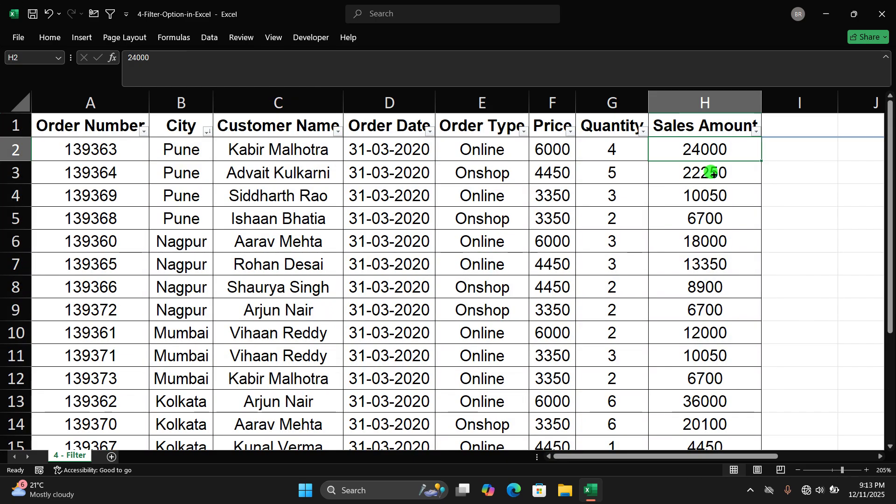
{"action": "left_click", "coordinate": [714, 169]}
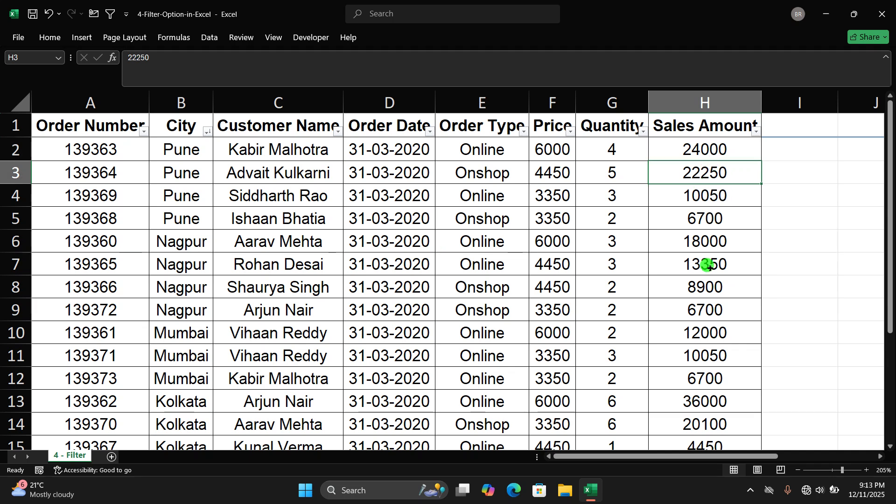
{"action": "left_click", "coordinate": [707, 285]}
{"action": "left_click", "coordinate": [739, 131]}
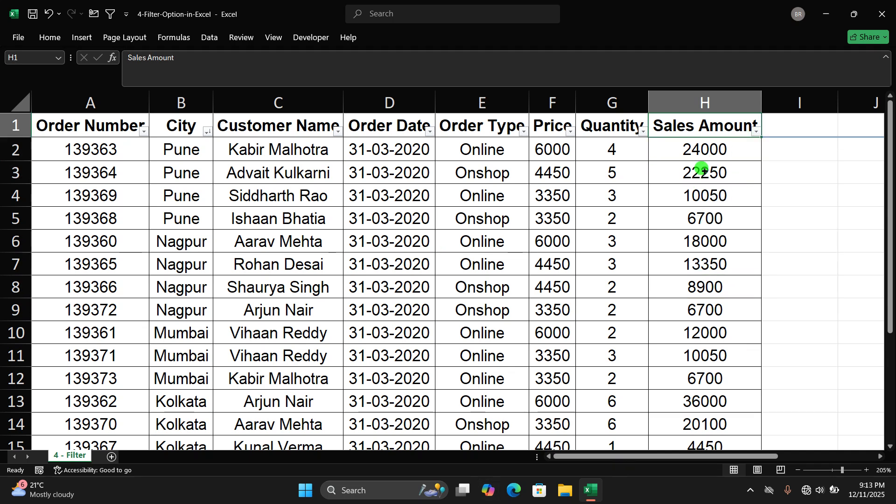
{"action": "left_click", "coordinate": [114, 146]}
{"action": "left_click", "coordinate": [110, 219]}
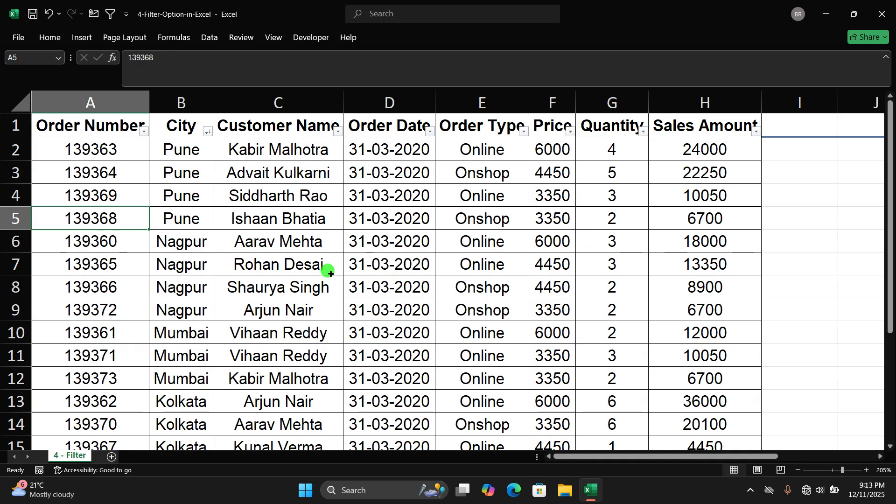
{"action": "left_click", "coordinate": [689, 182]}
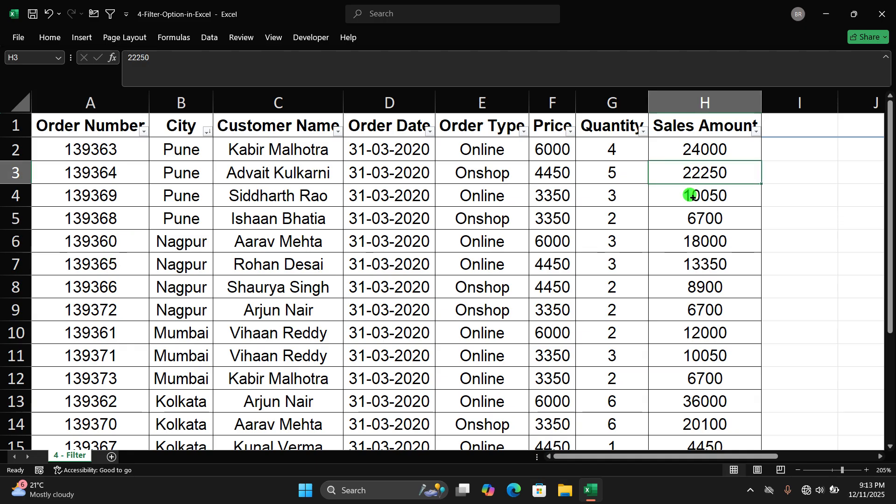
Step: Review the number filter conditions offered for the Sales Amount column, from Equals to Custom Filter, without applying one
{"action": "left_click", "coordinate": [757, 132]}
{"action": "left_click", "coordinate": [756, 131]}
{"action": "left_click", "coordinate": [757, 131]}
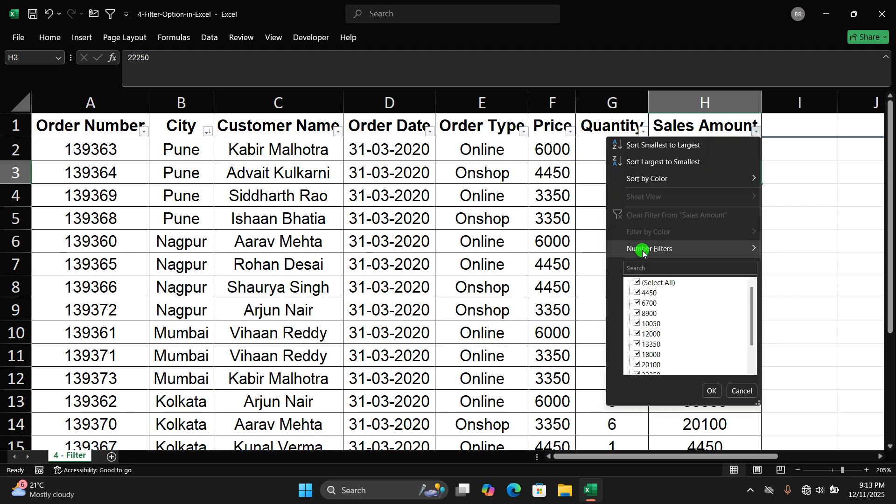
{"action": "mouse_move", "coordinate": [643, 251]}
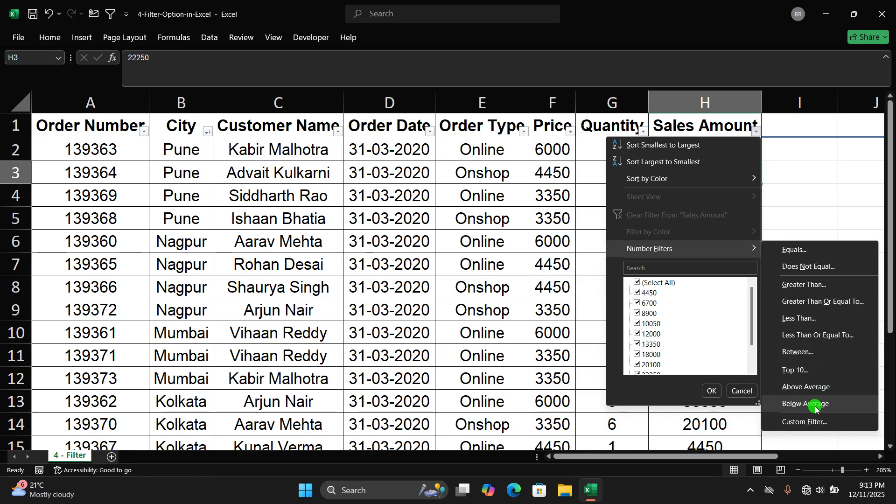
{"action": "left_click", "coordinate": [489, 274]}
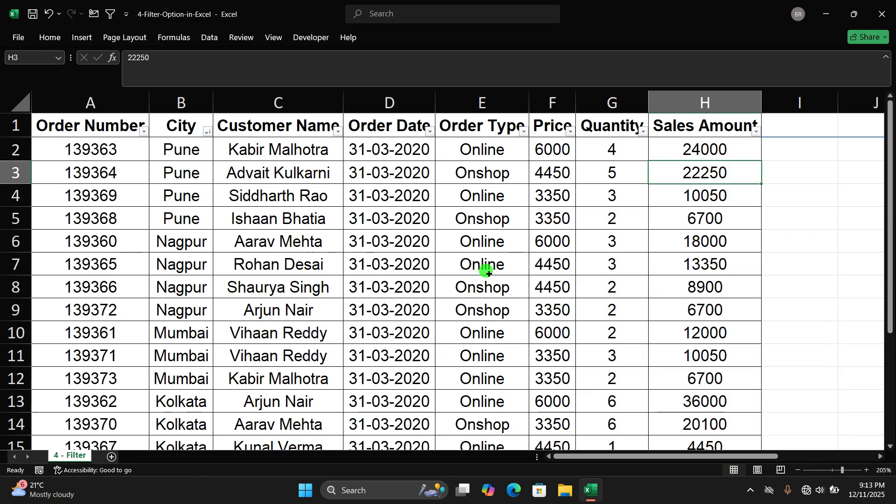
Step: Review the text filter conditions offered for the Customer Name column without applying one
{"action": "left_click", "coordinate": [337, 132]}
{"action": "mouse_move", "coordinate": [310, 249]}
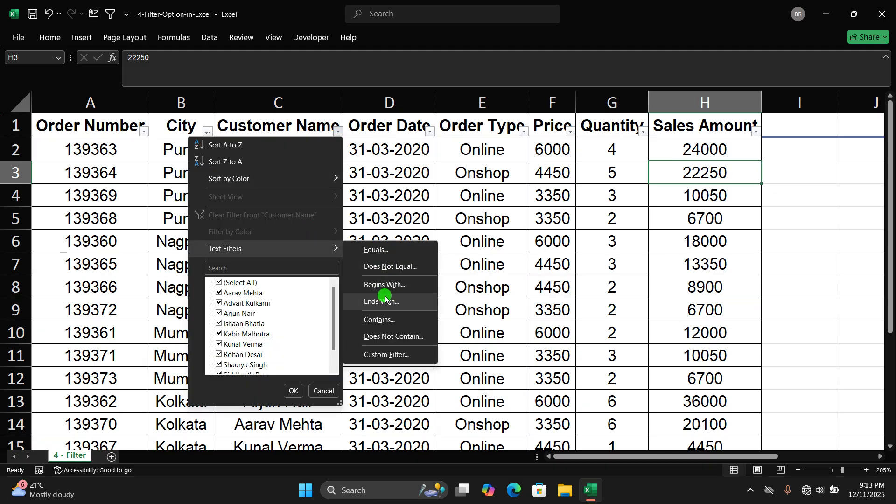
{"action": "left_click", "coordinate": [575, 215]}
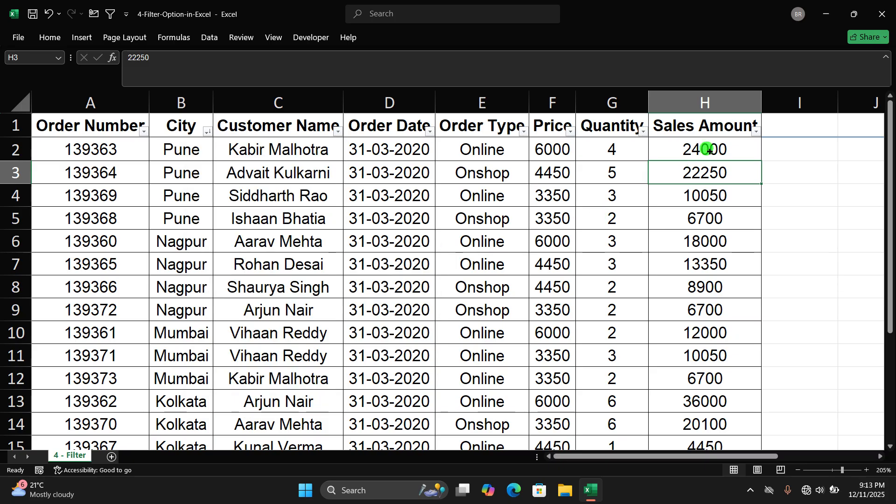
Step: Apply a Greater Than number filter of 5000 to the Sales Amount column
{"action": "left_click", "coordinate": [759, 134]}
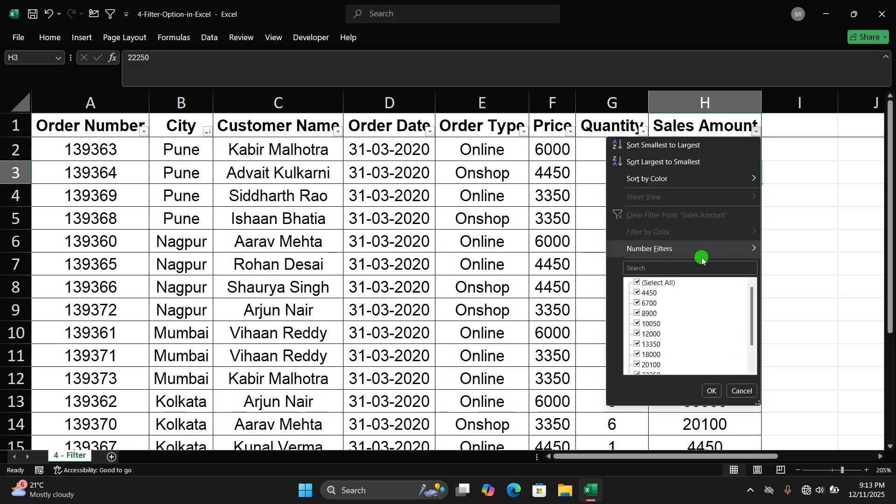
{"action": "mouse_move", "coordinate": [768, 252]}
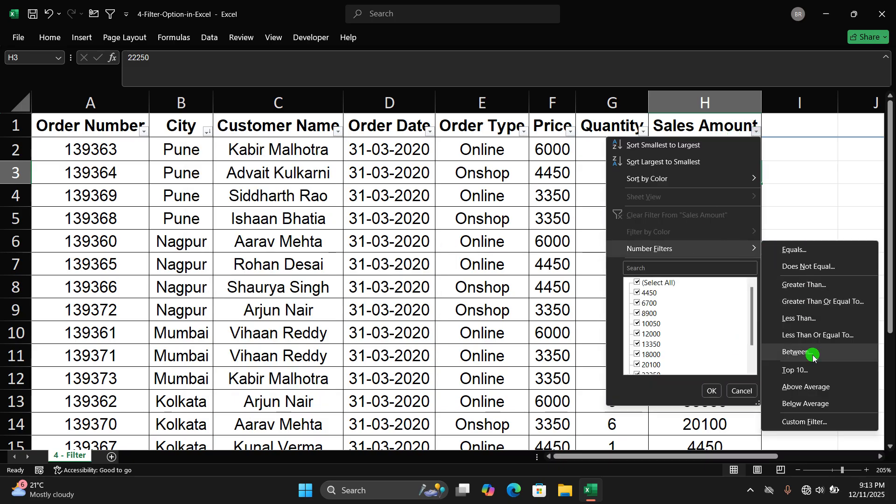
{"action": "left_click", "coordinate": [812, 286]}
{"action": "left_click_drag", "start_coordinate": [627, 222], "coordinate": [427, 206]}
{"action": "left_click", "coordinate": [359, 241]}
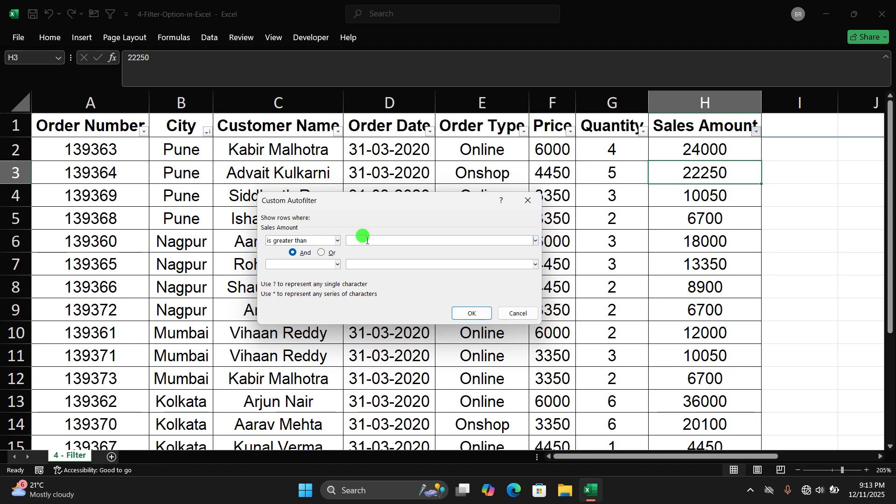
{"action": "type", "text": "5000"}
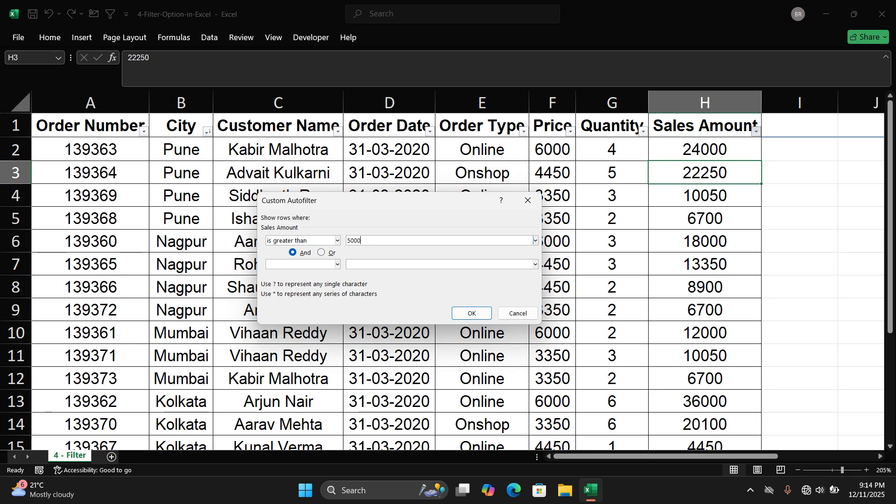
{"action": "left_click", "coordinate": [471, 313]}
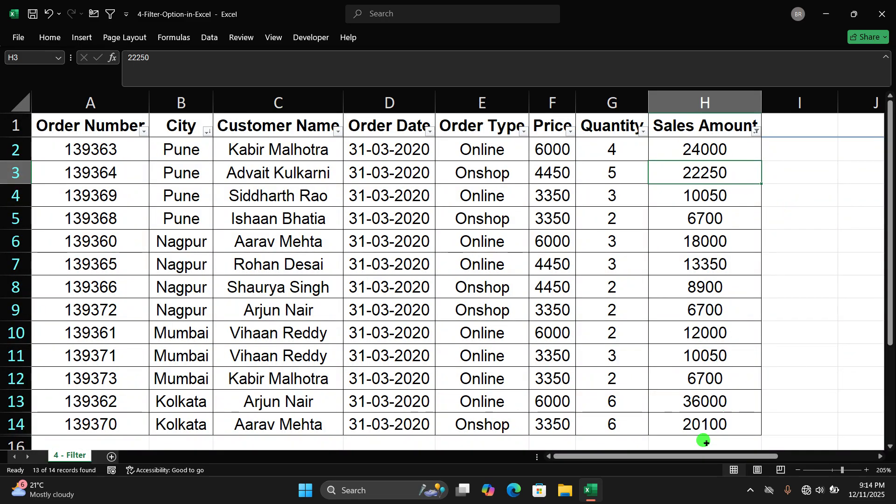
Step: Check the filtered Sales Amount values and clear the column's Greater Than filter
{"action": "left_click_drag", "start_coordinate": [704, 422], "coordinate": [699, 166]}
{"action": "left_click", "coordinate": [756, 132]}
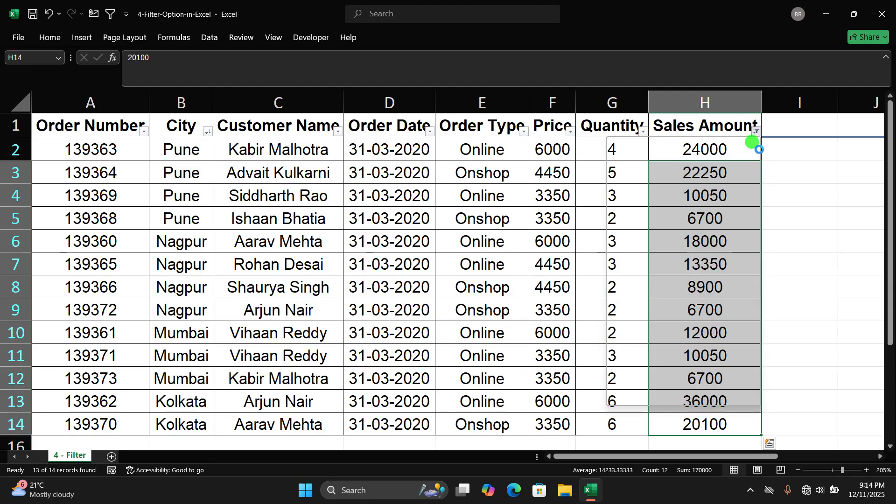
{"action": "left_click", "coordinate": [706, 247]}
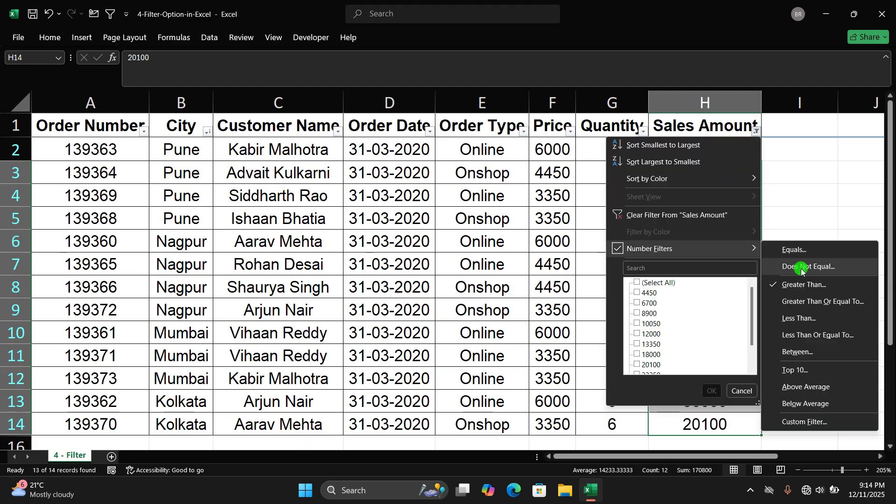
{"action": "left_click", "coordinate": [533, 214]}
{"action": "left_click", "coordinate": [756, 132]}
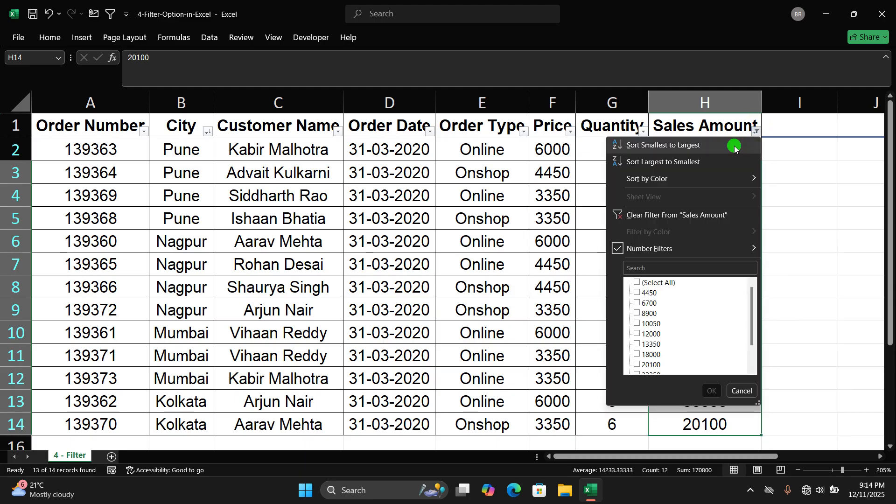
{"action": "left_click", "coordinate": [652, 215]}
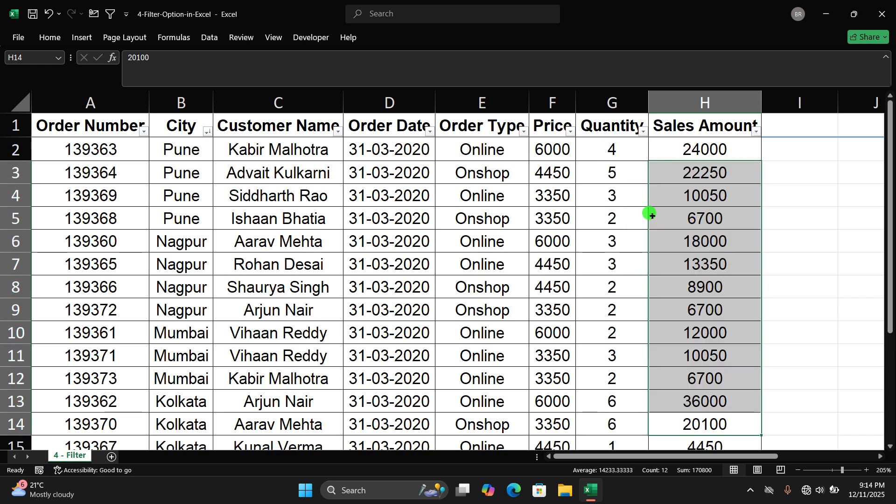
Step: Apply a Less Than number filter of 5000 to the Sales Amount column
{"action": "left_click", "coordinate": [733, 233]}
{"action": "left_click", "coordinate": [756, 131]}
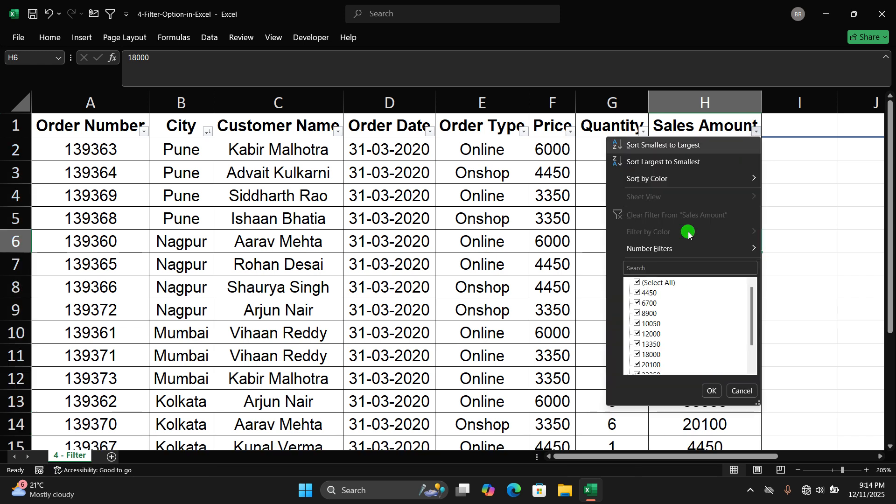
{"action": "mouse_move", "coordinate": [686, 250]}
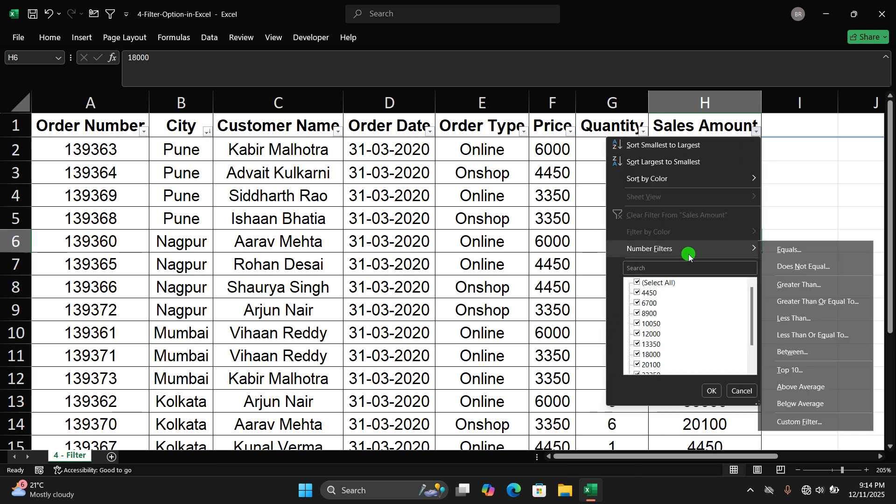
{"action": "left_click", "coordinate": [808, 318]}
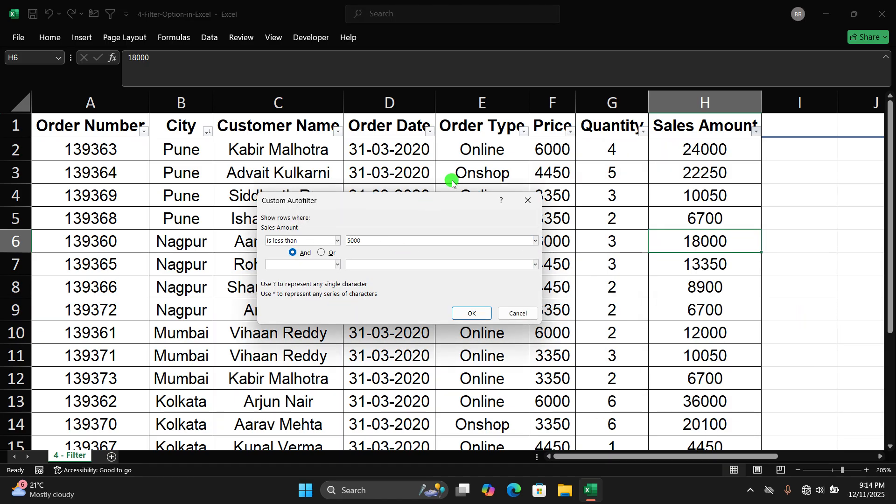
{"action": "left_click", "coordinate": [461, 311]}
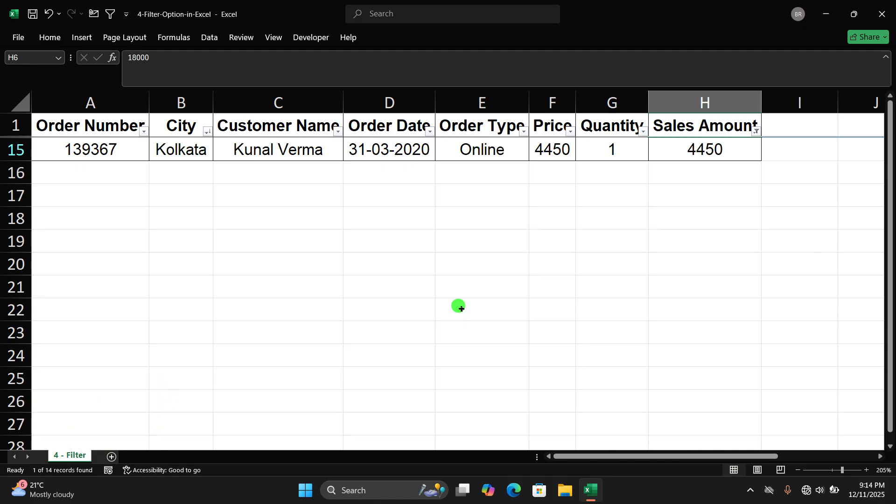
Step: Examine the filtered order in row 15, from its sales amount to its customer name, city and order number
{"action": "left_click", "coordinate": [714, 153]}
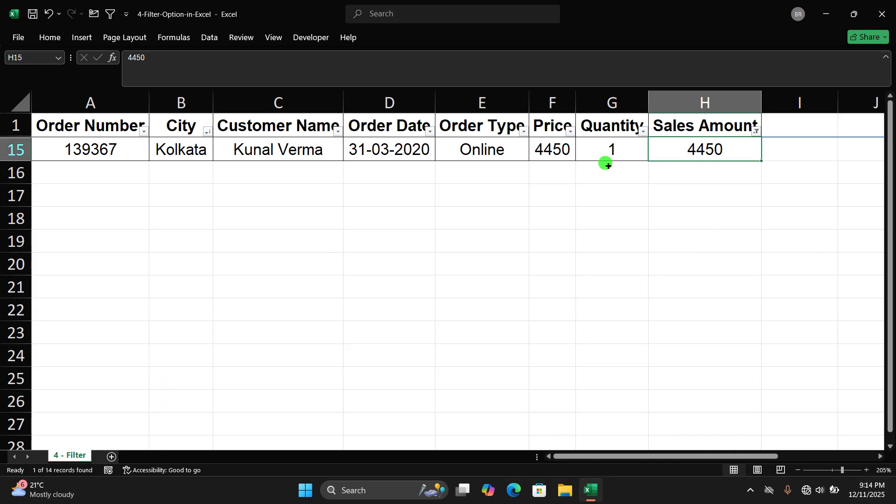
{"action": "left_click", "coordinate": [292, 145]}
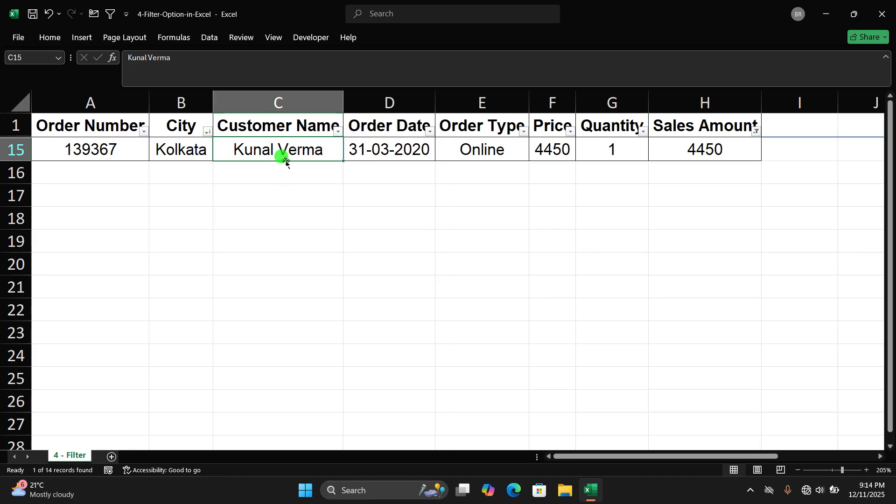
{"action": "left_click", "coordinate": [183, 152]}
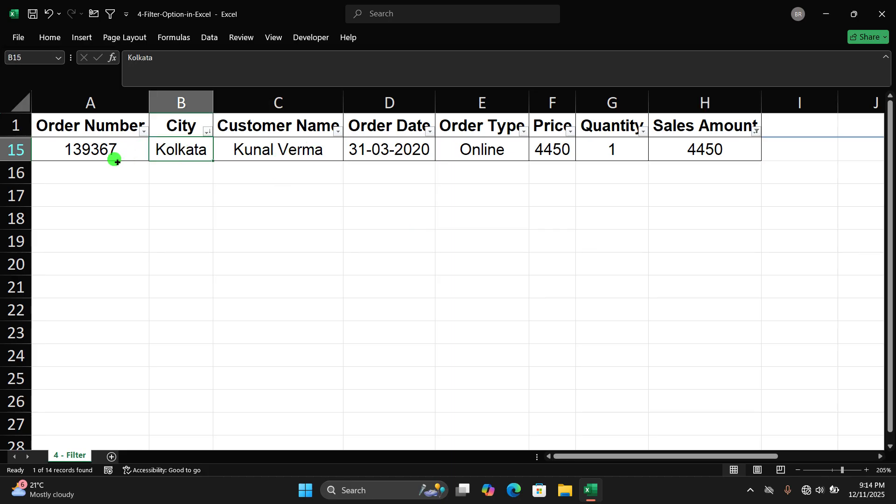
{"action": "left_click", "coordinate": [96, 150]}
{"action": "left_click_drag", "start_coordinate": [299, 154], "coordinate": [742, 155]}
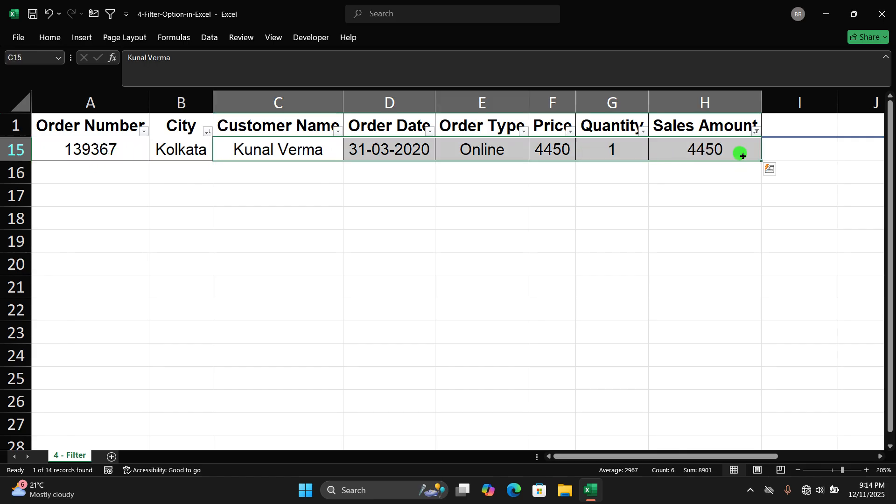
Step: Clear the Less Than filter from the Sales Amount column
{"action": "left_click", "coordinate": [757, 132]}
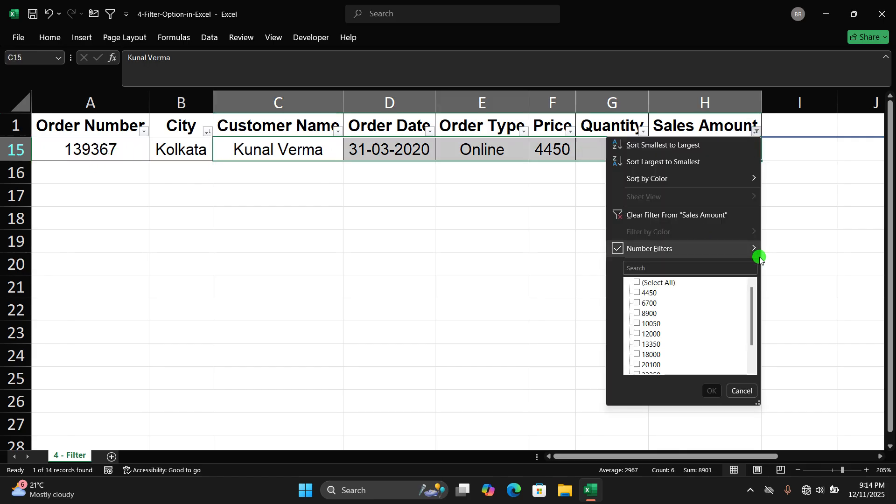
{"action": "mouse_move", "coordinate": [754, 250]}
{"action": "left_click", "coordinate": [450, 236]}
{"action": "left_click", "coordinate": [757, 132]}
{"action": "key", "text": "Escape"}
{"action": "left_click", "coordinate": [396, 190]}
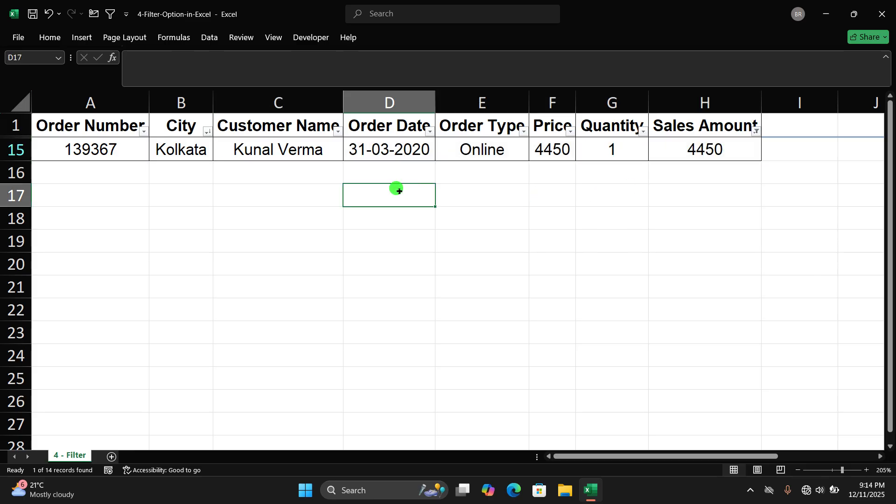
{"action": "left_click", "coordinate": [756, 132]}
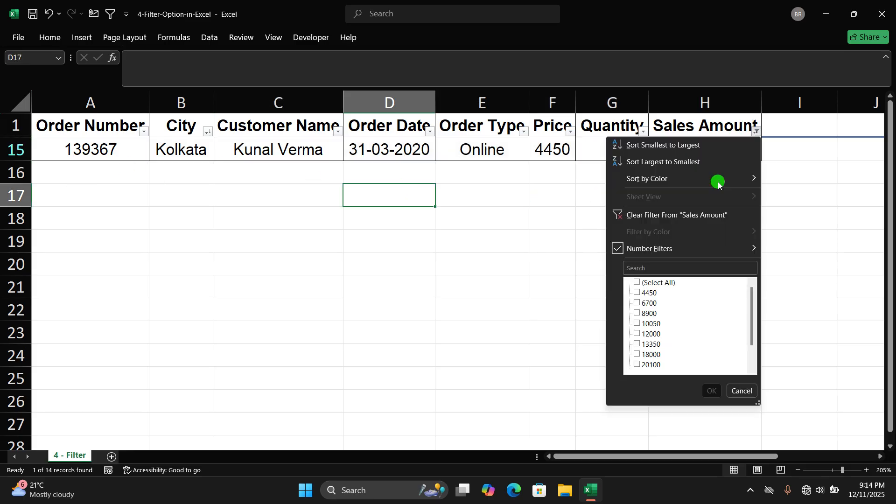
{"action": "left_click", "coordinate": [671, 225]}
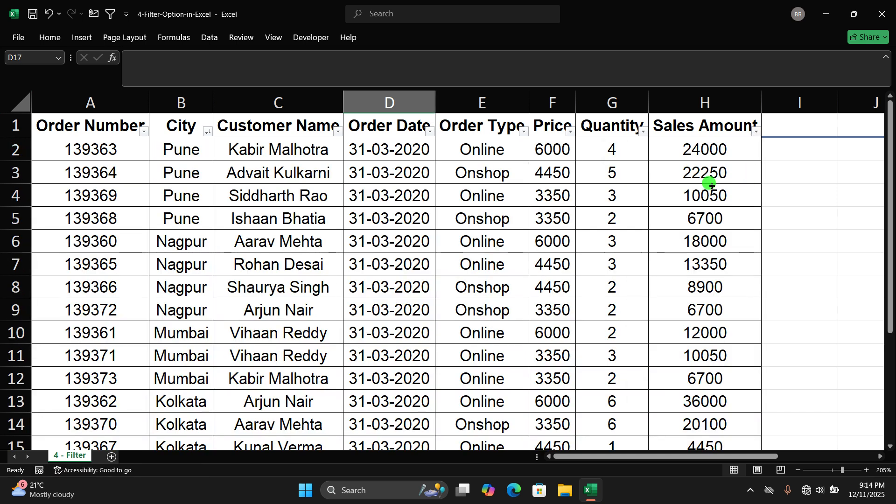
Step: Sort the order table by Sales Amount from largest to smallest and check the sorted values
{"action": "left_click", "coordinate": [725, 164]}
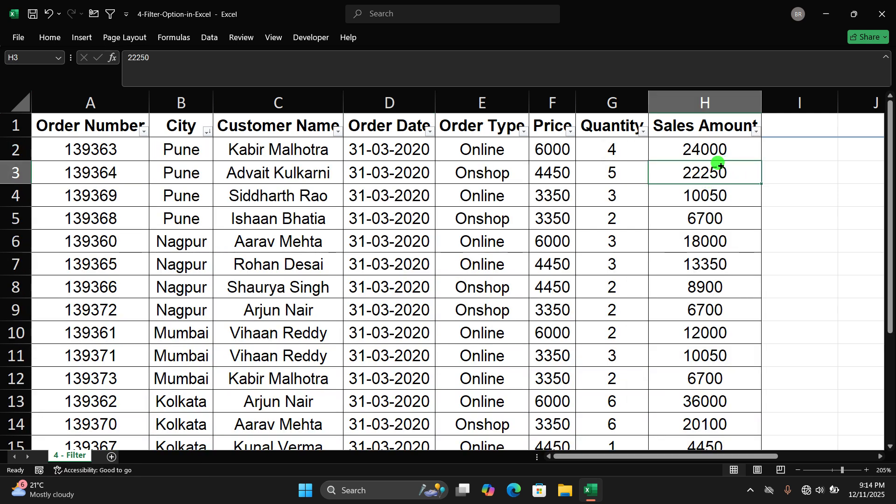
{"action": "right_click", "coordinate": [721, 165]}
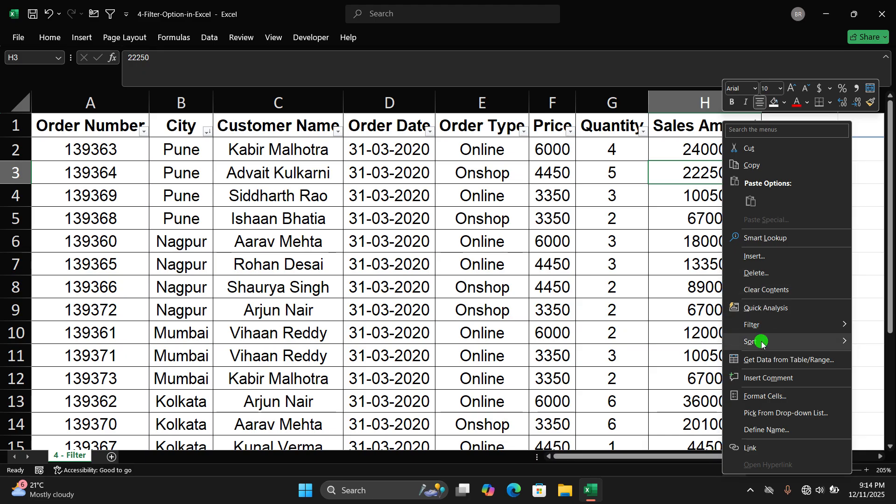
{"action": "mouse_move", "coordinate": [761, 344]}
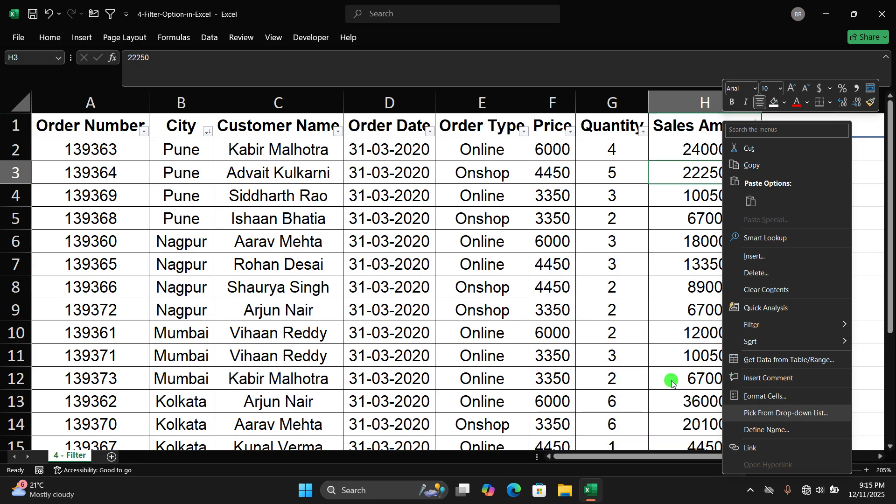
{"action": "mouse_move", "coordinate": [804, 340]}
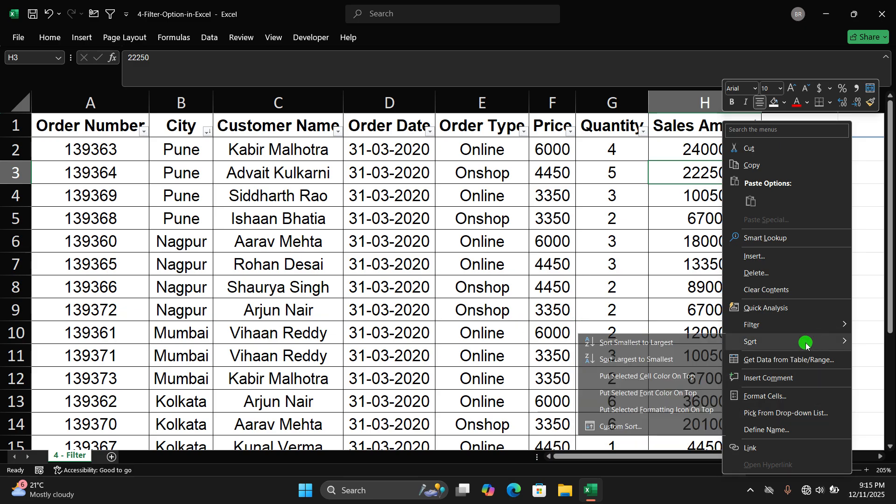
{"action": "left_click", "coordinate": [628, 359]}
{"action": "left_click", "coordinate": [714, 144]}
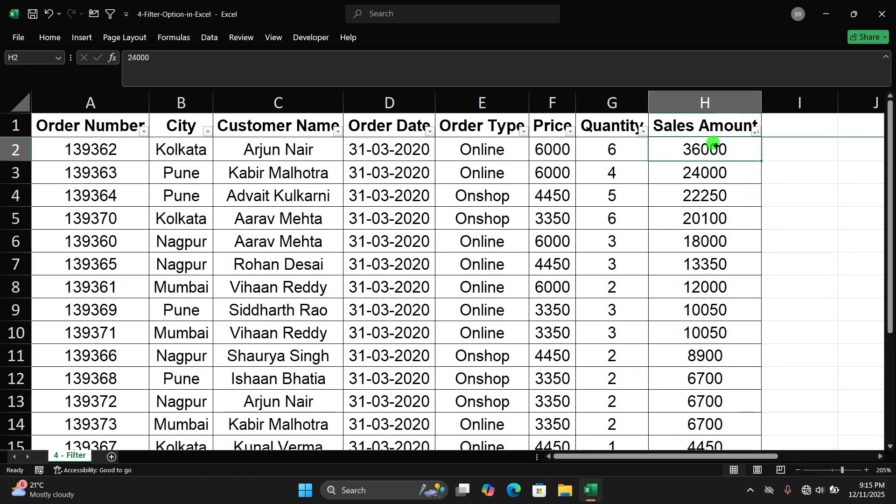
{"action": "left_click_drag", "start_coordinate": [721, 150], "coordinate": [702, 402]}
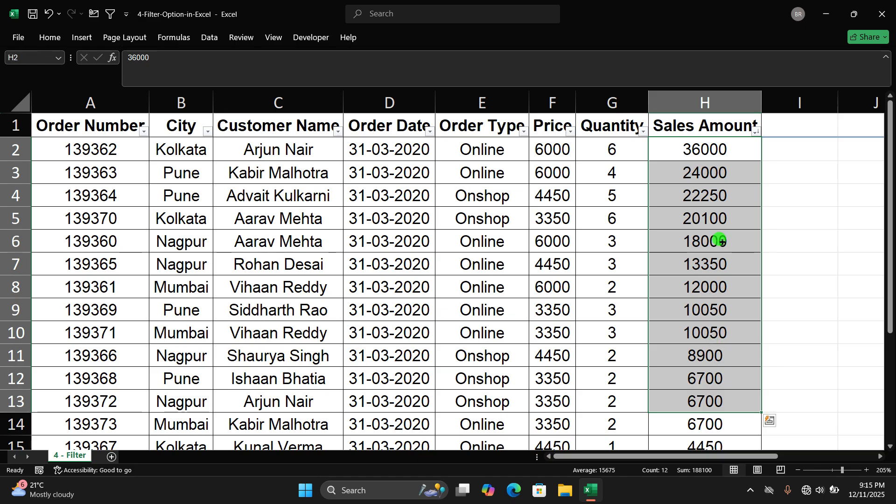
Step: Apply a Top 10 number filter to the Sales Amount column, set to show the top 5 items
{"action": "left_click", "coordinate": [699, 142]}
{"action": "left_click", "coordinate": [757, 132]}
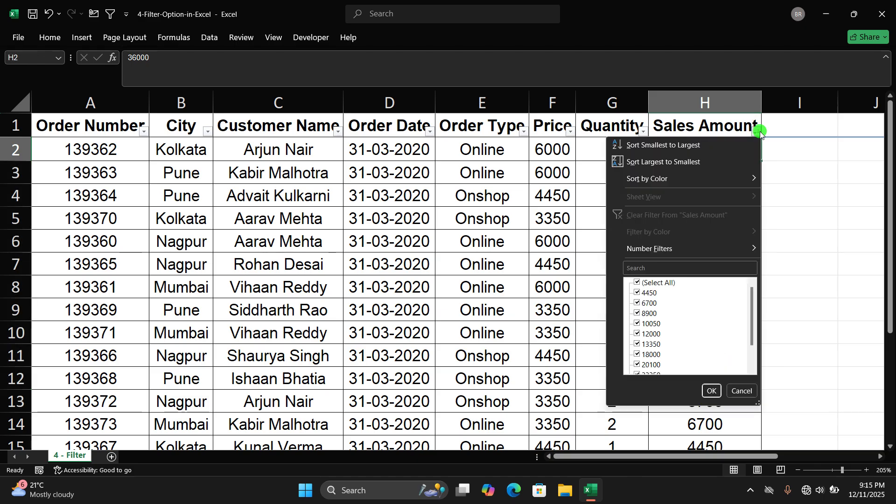
{"action": "mouse_move", "coordinate": [687, 251]}
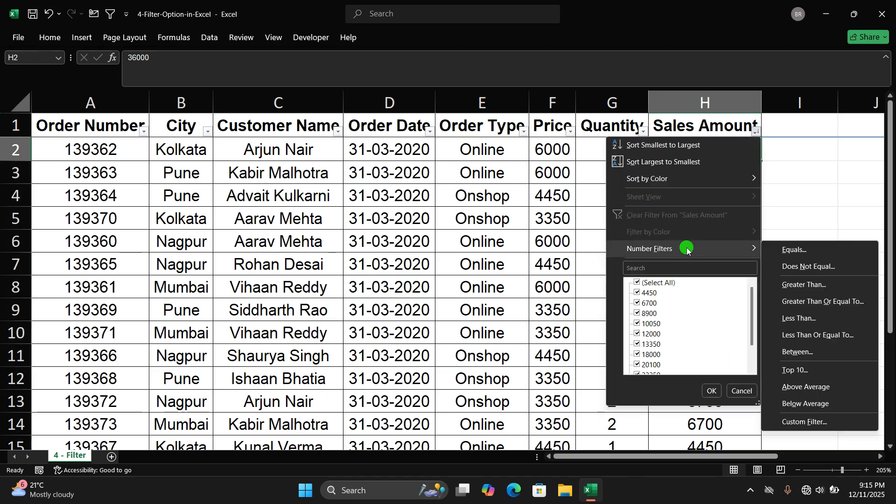
{"action": "left_click", "coordinate": [800, 369]}
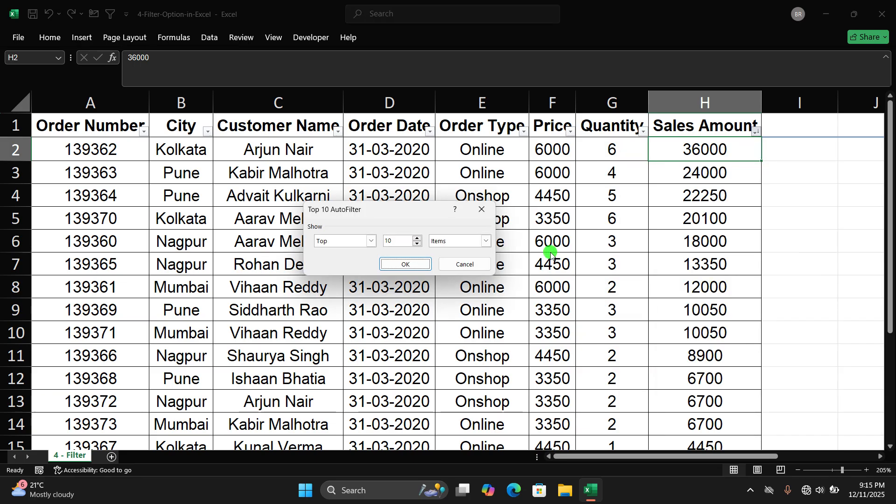
{"action": "left_click", "coordinate": [417, 244]}
{"action": "left_click", "coordinate": [417, 243]}
{"action": "left_click", "coordinate": [417, 244]}
{"action": "left_click", "coordinate": [417, 244]}
{"action": "left_click", "coordinate": [417, 244]}
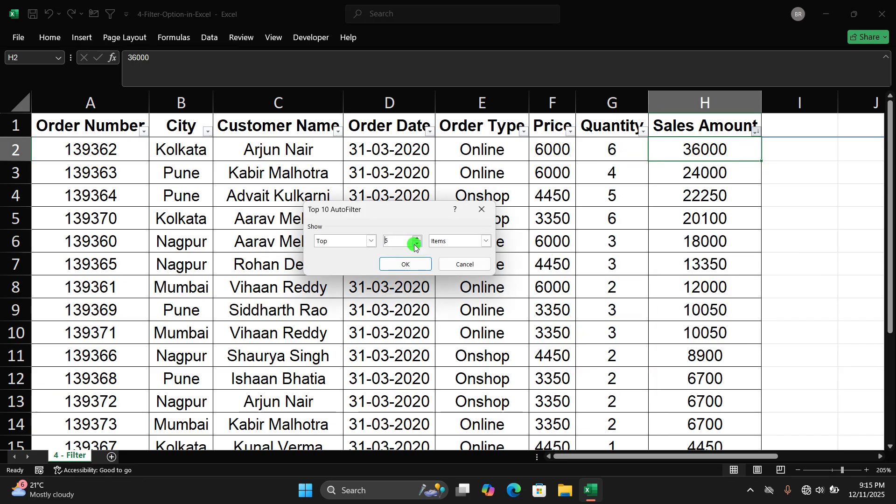
{"action": "left_click", "coordinate": [487, 241]}
{"action": "left_click", "coordinate": [487, 242]}
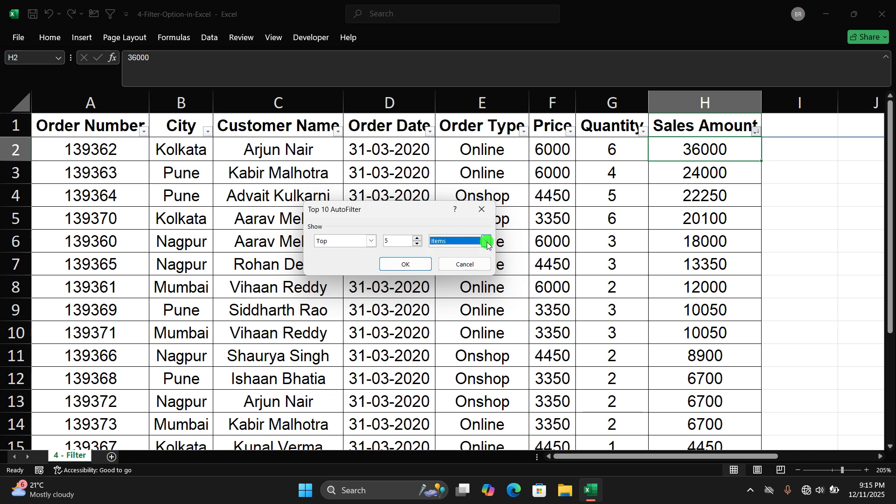
{"action": "left_click", "coordinate": [406, 264]}
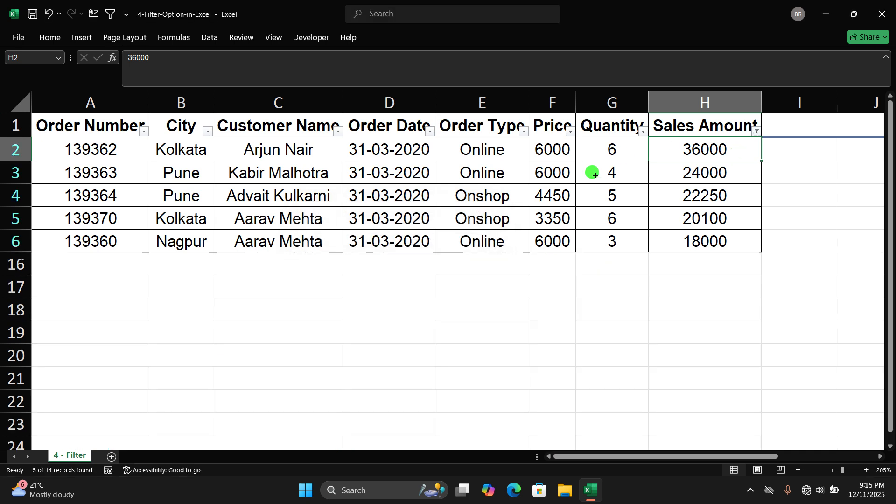
Step: Examine the top five filtered orders, comparing their sales amounts, customer names and cities
{"action": "left_click", "coordinate": [730, 192]}
{"action": "left_click_drag", "start_coordinate": [700, 148], "coordinate": [710, 242]}
{"action": "left_click", "coordinate": [711, 146]}
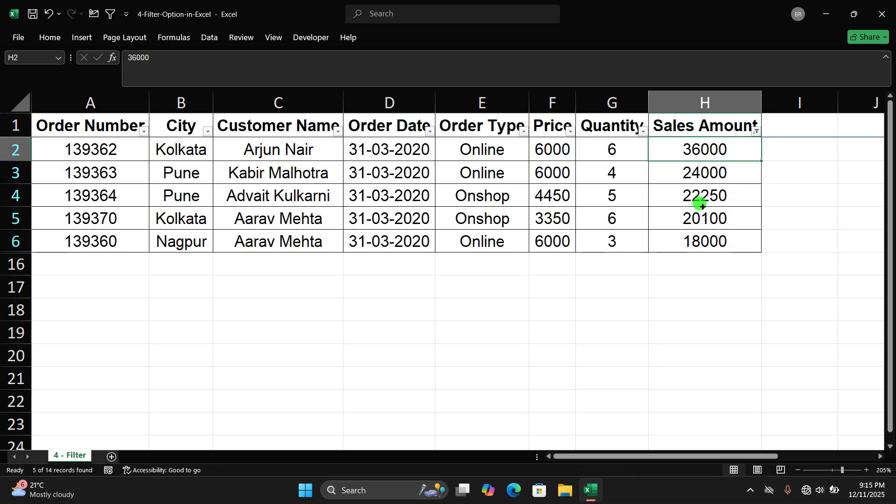
{"action": "left_click", "coordinate": [706, 220]}
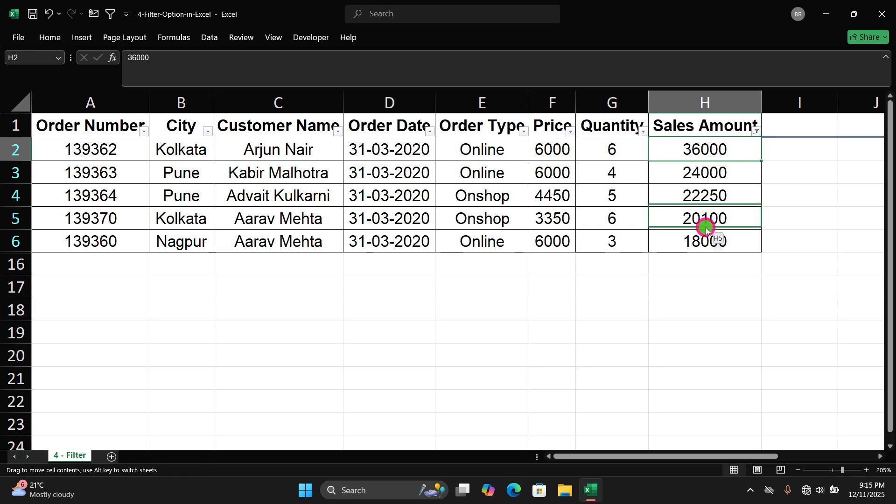
{"action": "left_click_drag", "start_coordinate": [554, 176], "coordinate": [555, 177]}
{"action": "left_click", "coordinate": [476, 274]}
{"action": "left_click", "coordinate": [705, 157]}
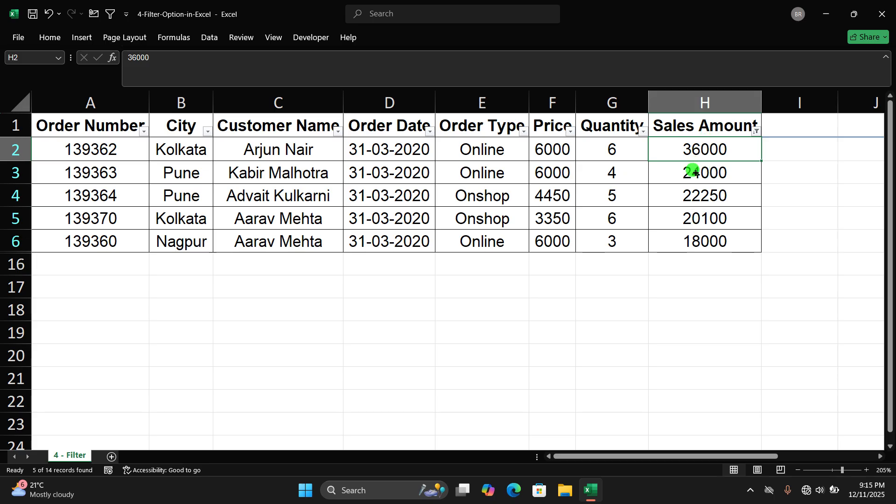
{"action": "left_click_drag", "start_coordinate": [701, 152], "coordinate": [695, 236]}
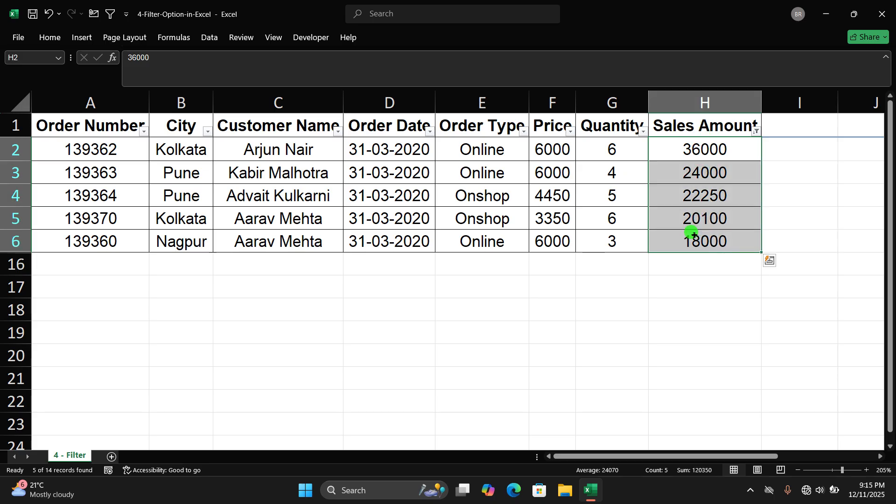
{"action": "left_click", "coordinate": [573, 205]}
{"action": "left_click_drag", "start_coordinate": [289, 151], "coordinate": [271, 220]}
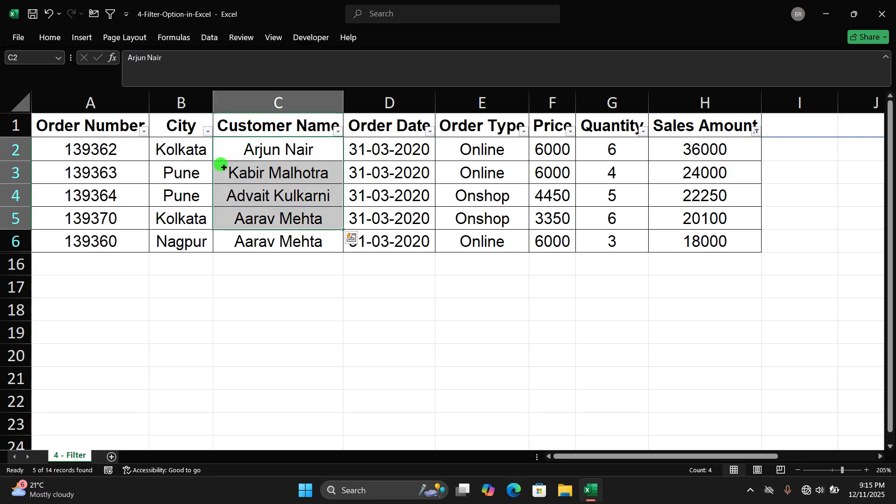
{"action": "left_click_drag", "start_coordinate": [196, 149], "coordinate": [176, 236]}
{"action": "left_click", "coordinate": [407, 192]}
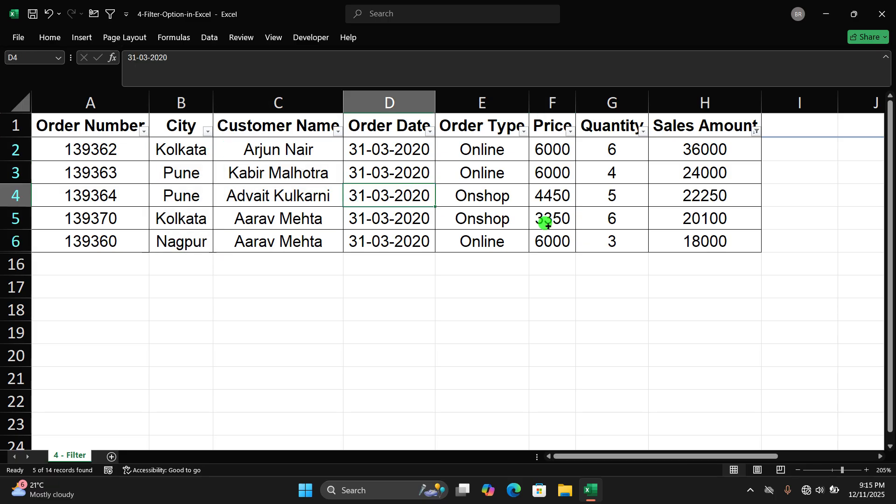
{"action": "left_click", "coordinate": [756, 131]}
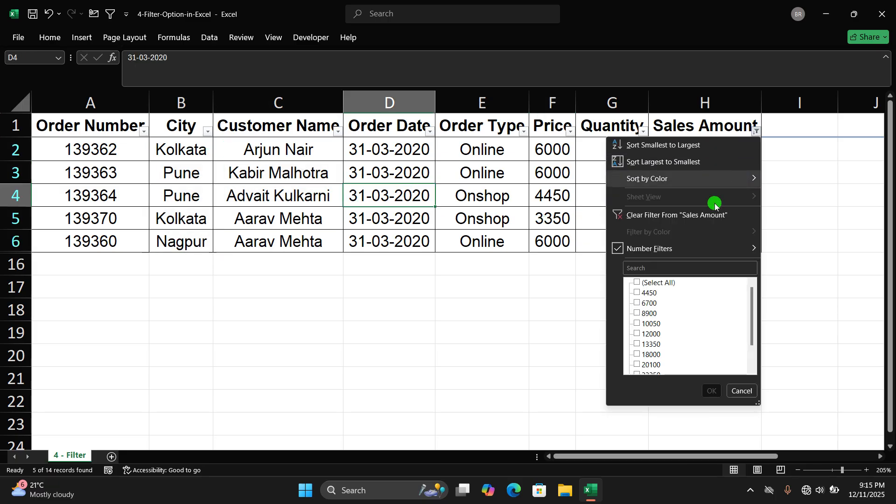
{"action": "left_click", "coordinate": [686, 248]}
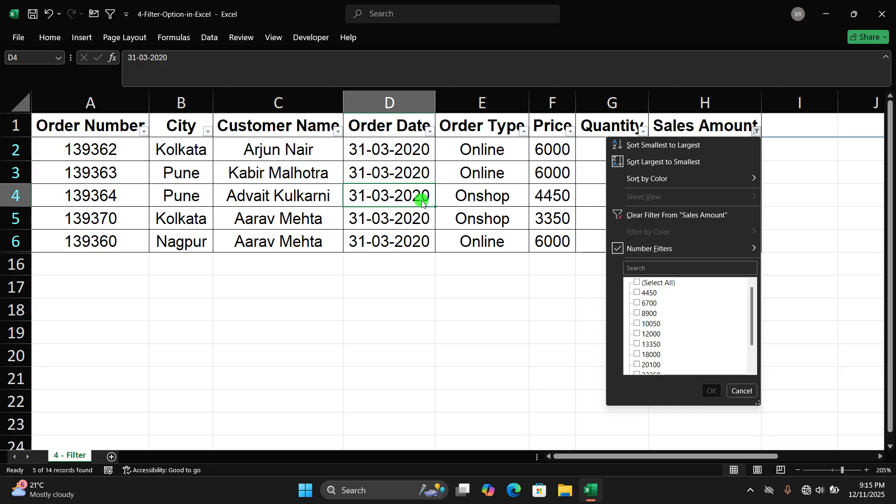
{"action": "left_click", "coordinate": [405, 191]}
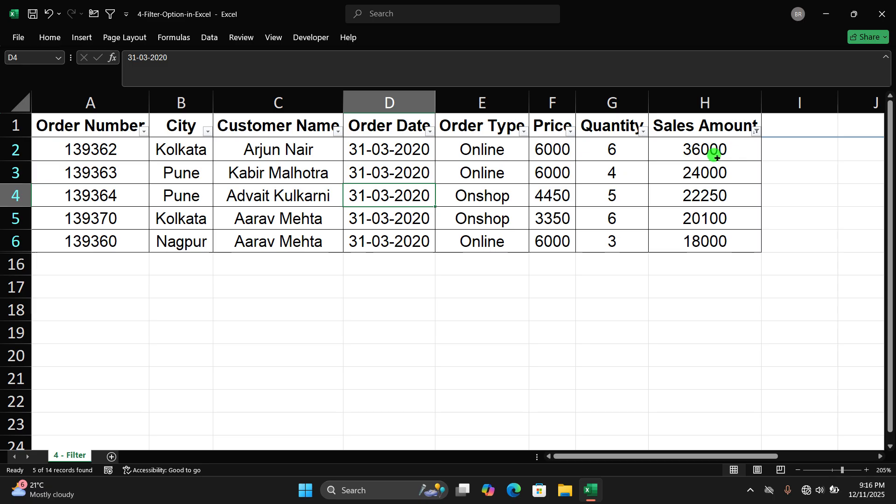
Step: Clear the Top 10 filter from the Sales Amount column and check the full order table
{"action": "left_click", "coordinate": [756, 131]}
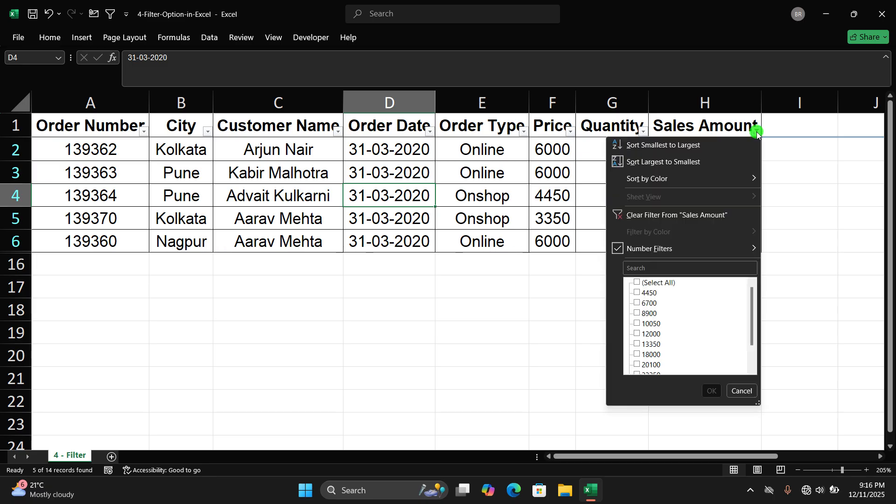
{"action": "left_click", "coordinate": [652, 219]}
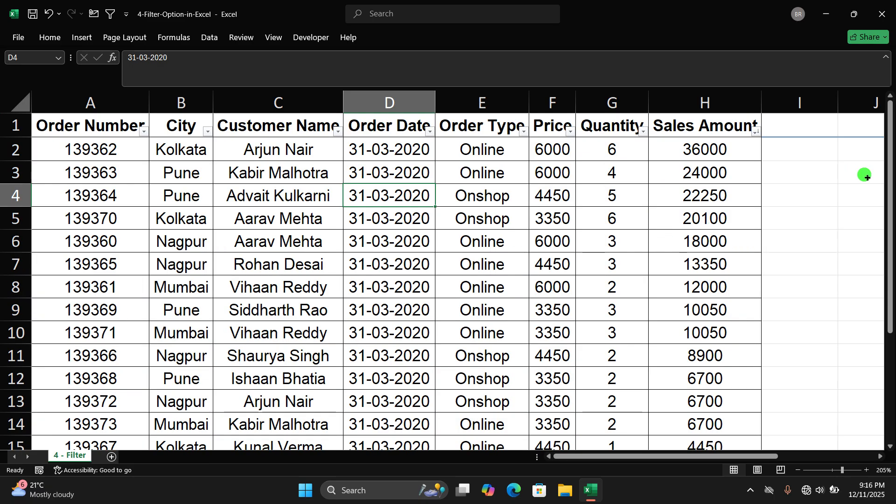
{"action": "left_click_drag", "start_coordinate": [892, 196], "coordinate": [891, 149]}
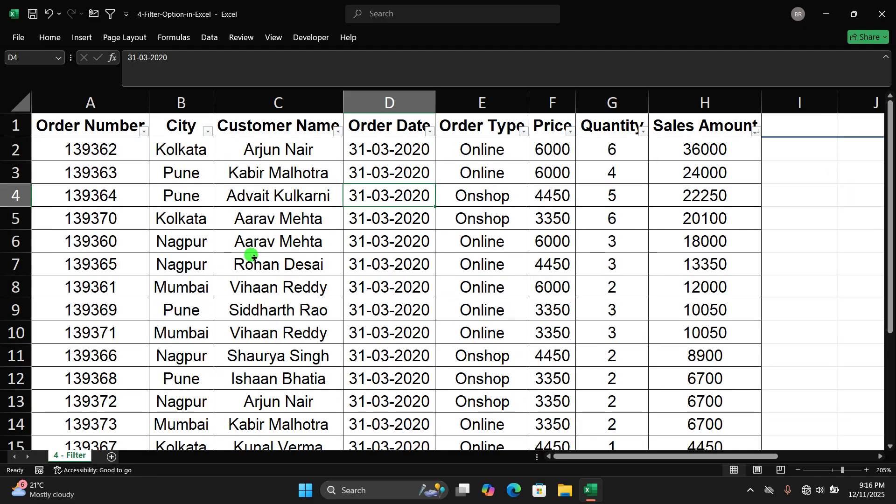
{"action": "left_click", "coordinate": [200, 319]}
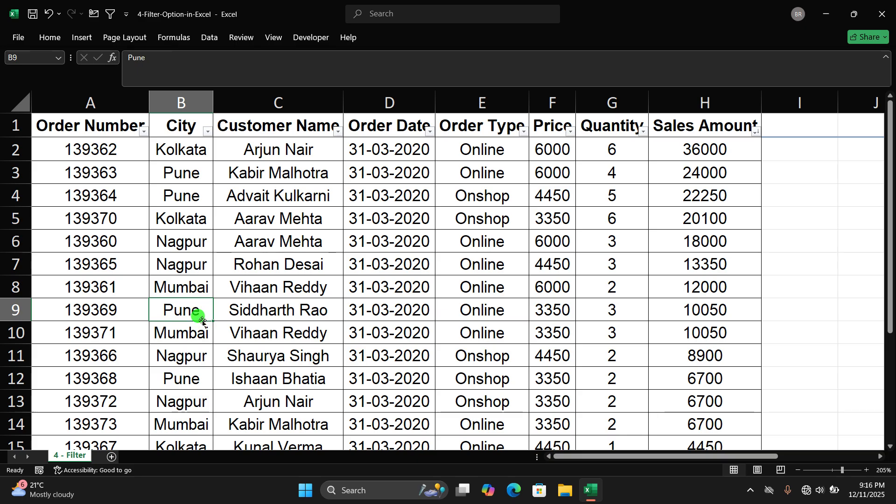
{"action": "key", "text": "Up"}
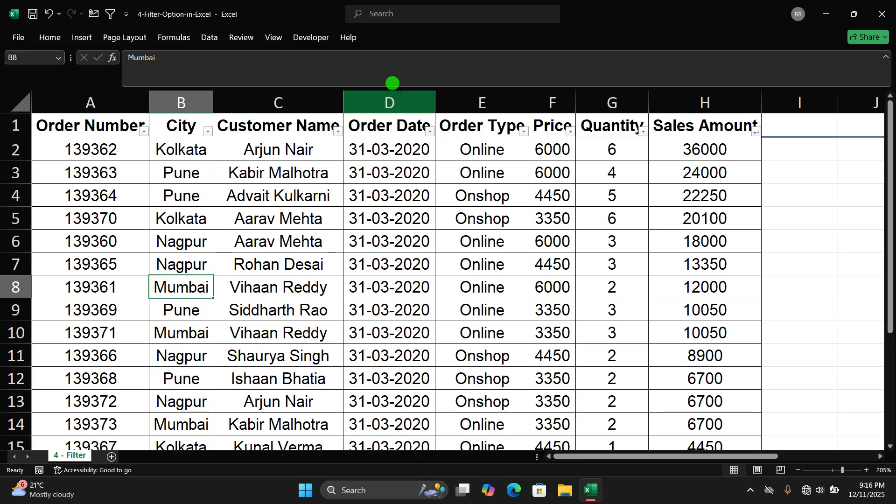
{"action": "left_click", "coordinate": [180, 38]}
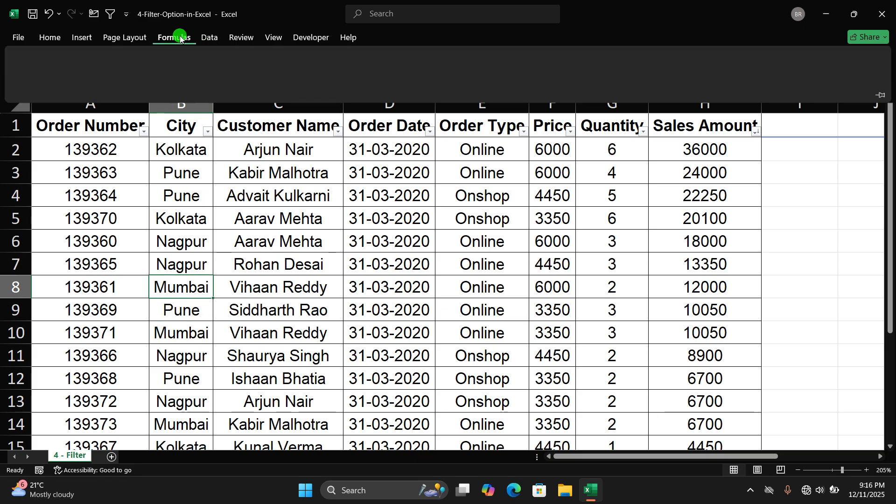
{"action": "left_click", "coordinate": [210, 37]}
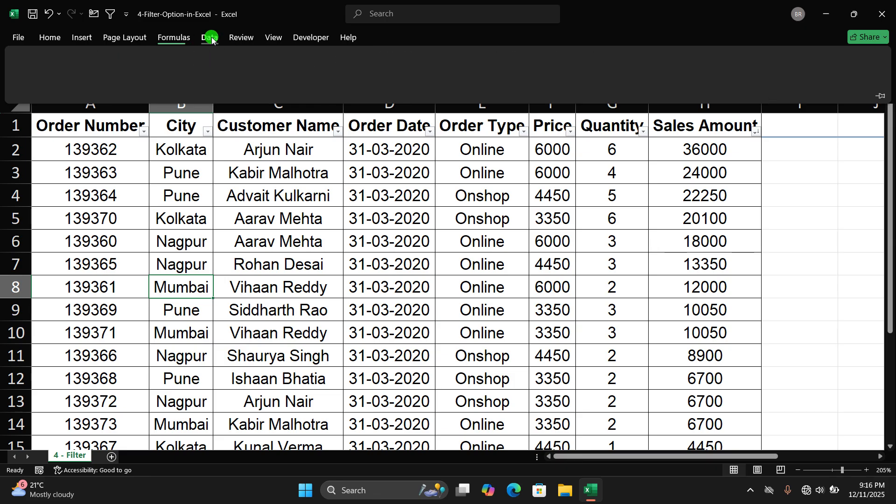
{"action": "left_click", "coordinate": [488, 189]}
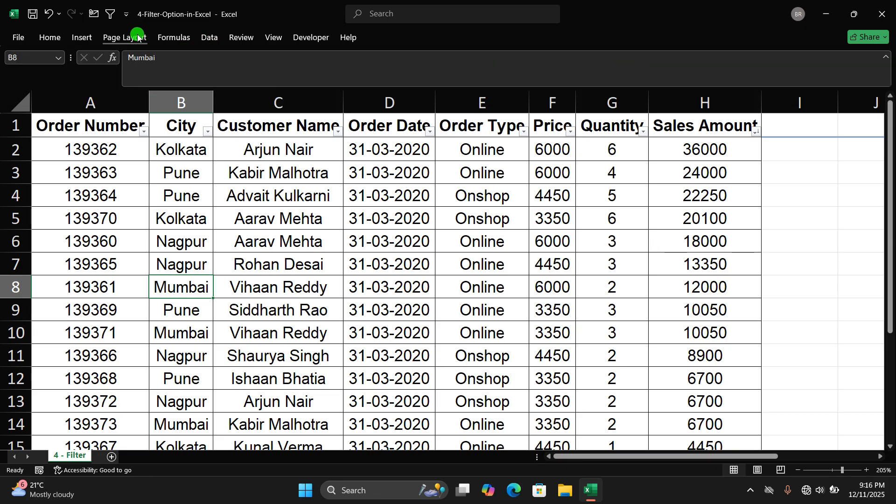
Step: Fill the Nagpur cell B6 in the City column with the standard orange color
{"action": "left_click", "coordinate": [48, 41]}
{"action": "left_click", "coordinate": [182, 242]}
{"action": "left_click", "coordinate": [178, 242]}
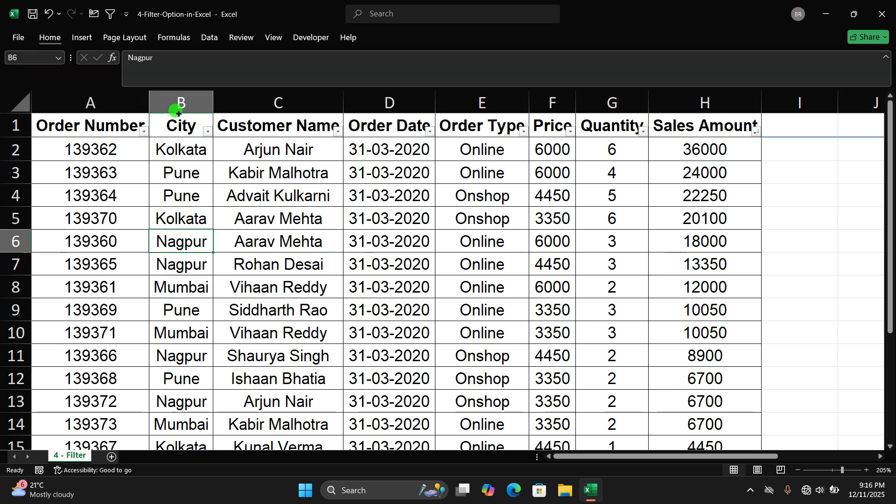
{"action": "left_click", "coordinate": [52, 39]}
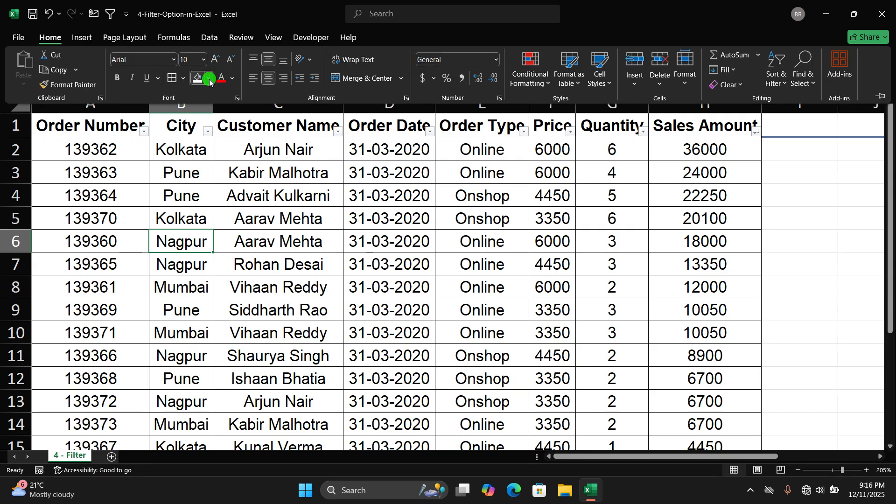
{"action": "left_click", "coordinate": [210, 79]}
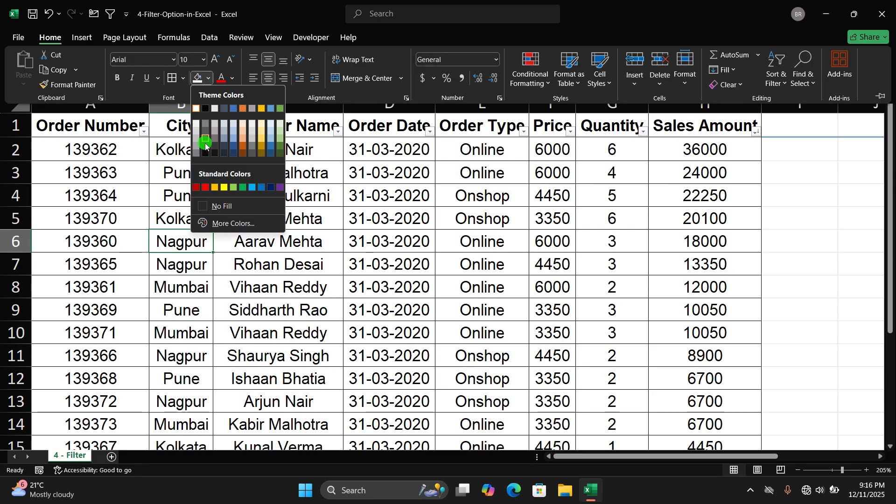
{"action": "left_click", "coordinate": [214, 187]}
Step: Fill the Mumbai cell B10 in the City column with the standard light green color
{"action": "left_click", "coordinate": [182, 335]}
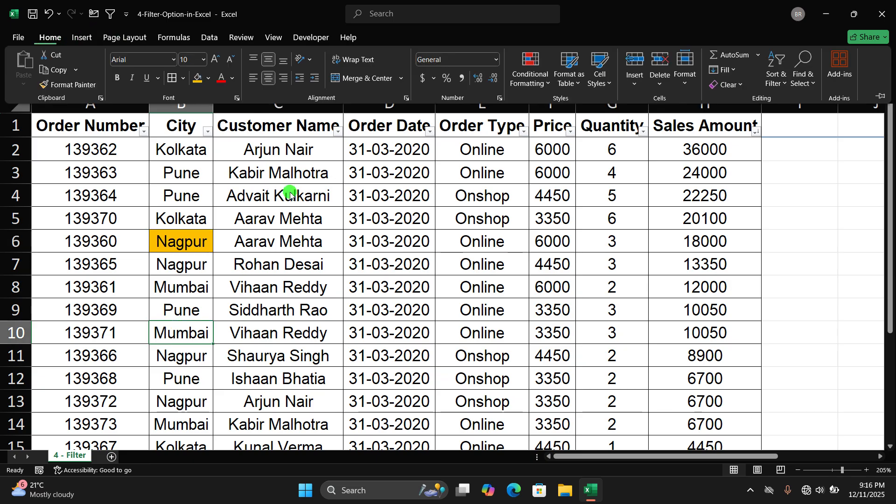
{"action": "left_click", "coordinate": [207, 79]}
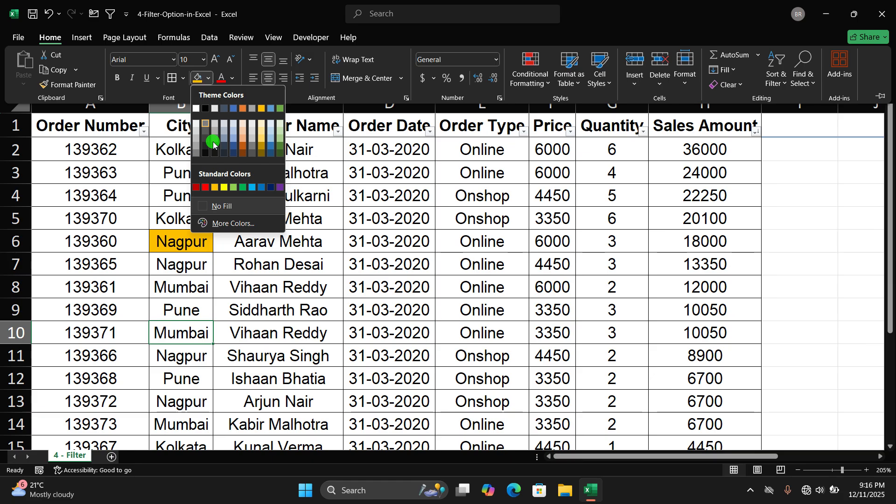
{"action": "left_click", "coordinate": [233, 188]}
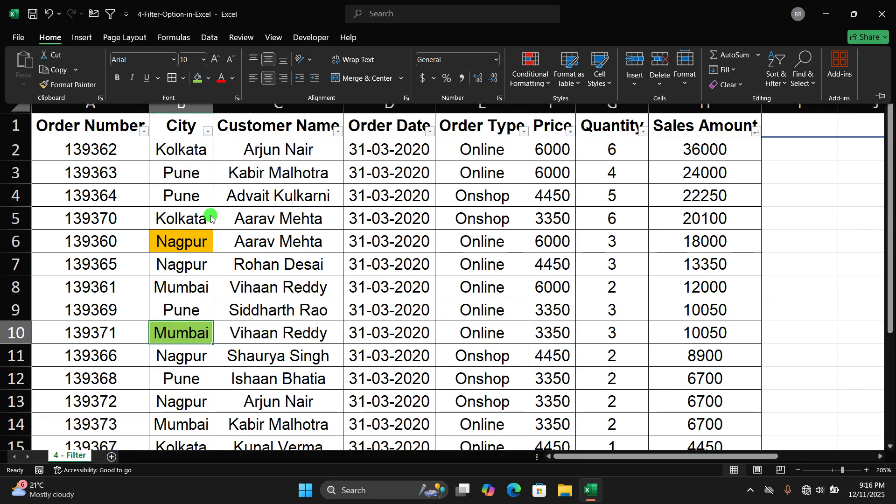
Step: Fill the Kolkata cell B2 in the City column with dark gray from the theme colors
{"action": "left_click", "coordinate": [175, 150]}
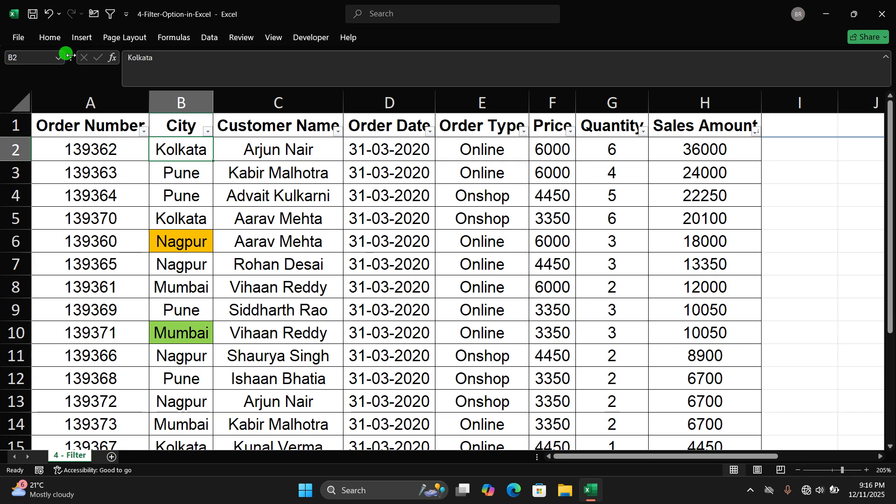
{"action": "left_click", "coordinate": [51, 34]}
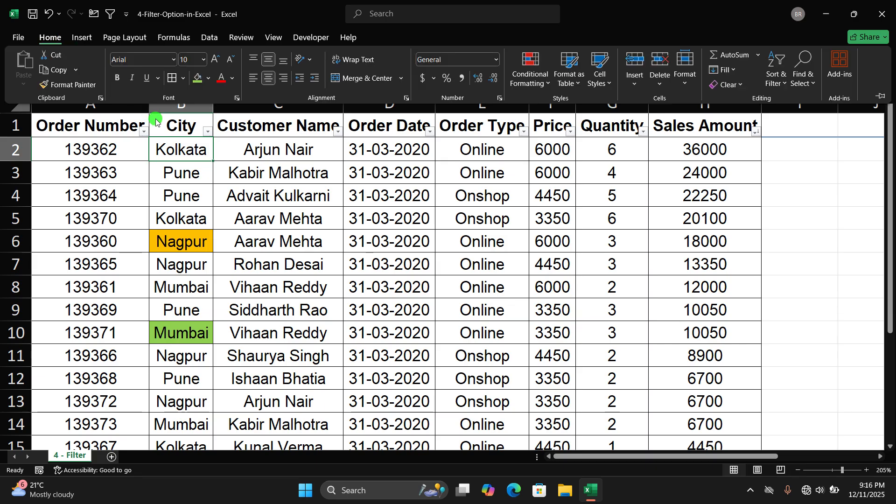
{"action": "left_click", "coordinate": [208, 79]}
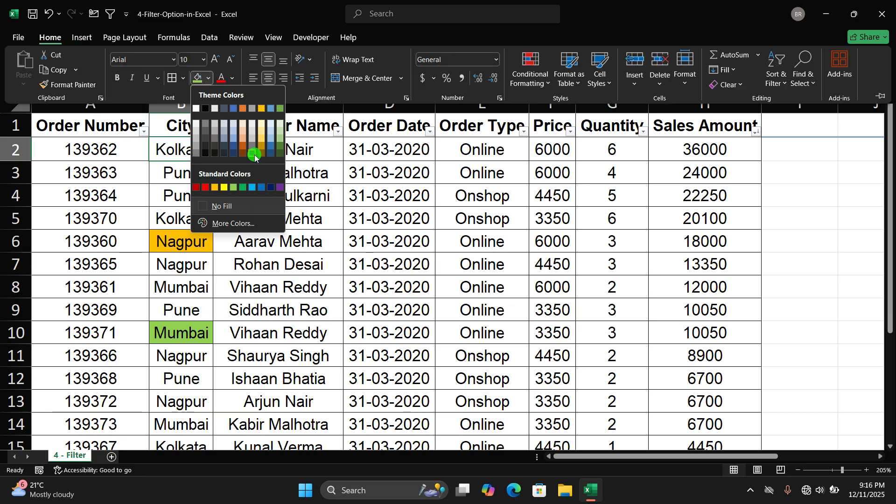
{"action": "left_click", "coordinate": [254, 156]}
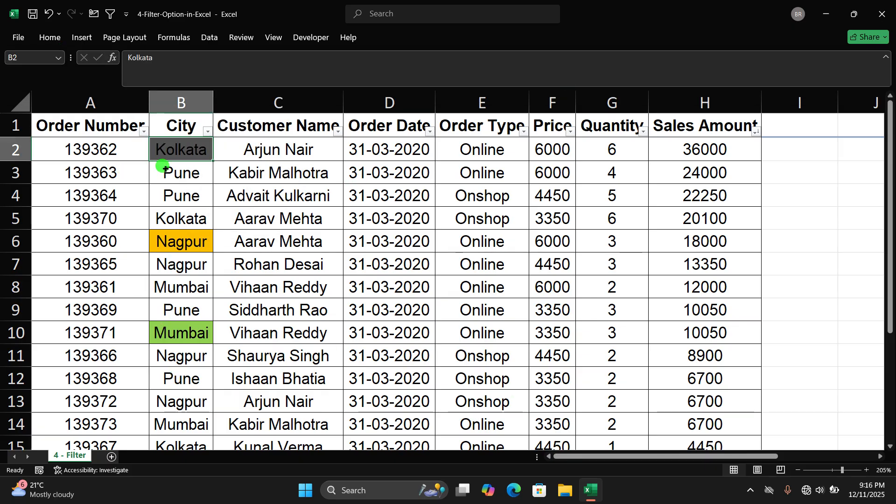
Step: Filter the City column by the orange cell color and check the filtered order row
{"action": "left_click", "coordinate": [208, 133]}
{"action": "left_click", "coordinate": [208, 132]}
{"action": "left_click", "coordinate": [208, 132]}
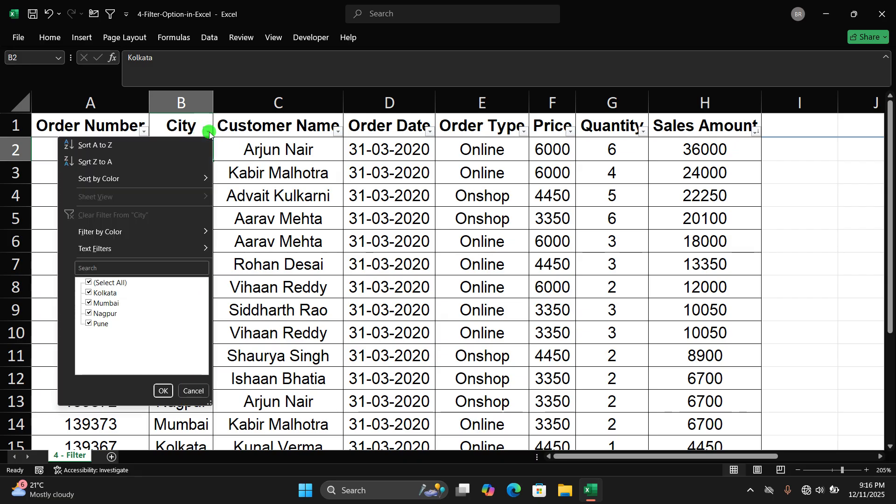
{"action": "mouse_move", "coordinate": [182, 232]}
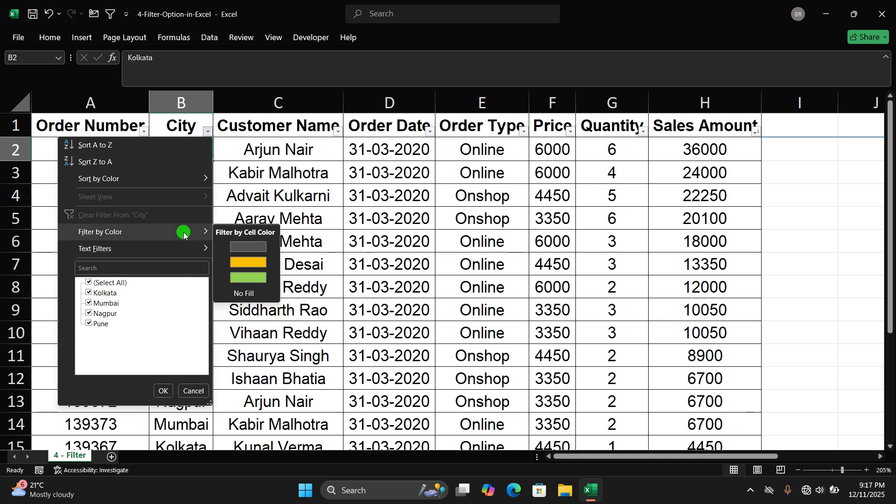
{"action": "left_click", "coordinate": [235, 263]}
{"action": "left_click_drag", "start_coordinate": [89, 151], "coordinate": [713, 147]}
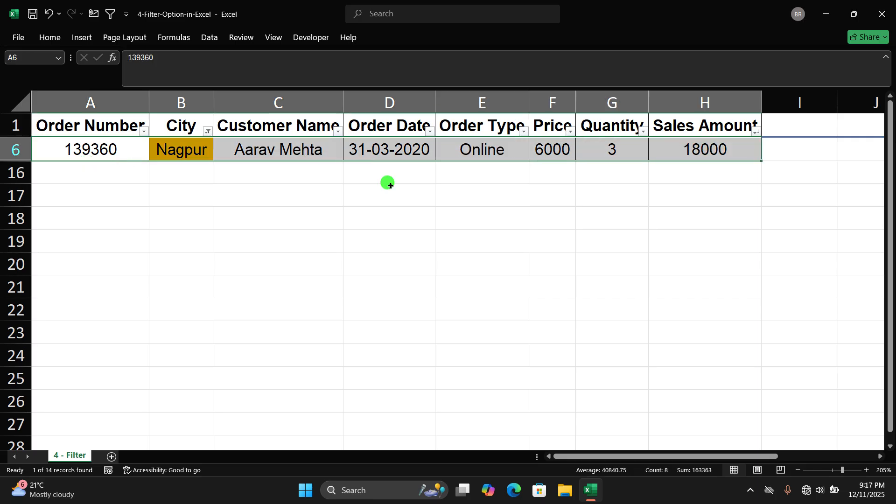
{"action": "left_click", "coordinate": [189, 150]}
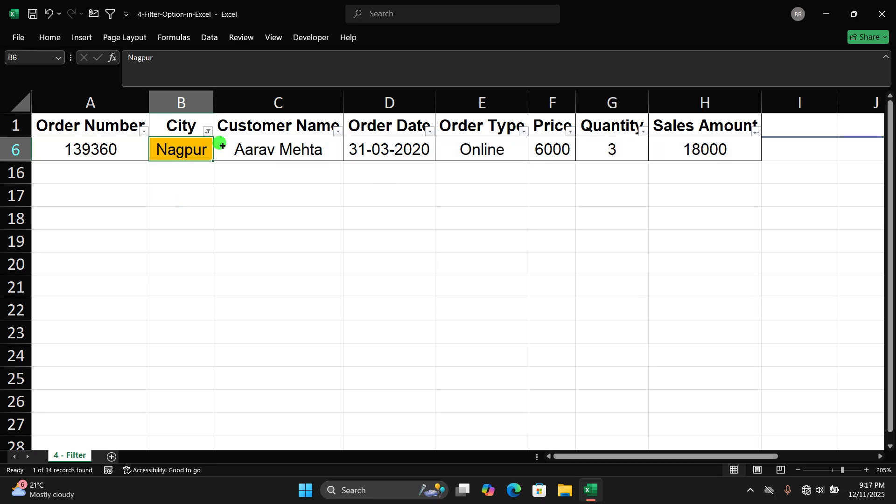
Step: Clear the color filter from the City column and look over the full order table
{"action": "left_click", "coordinate": [207, 132]}
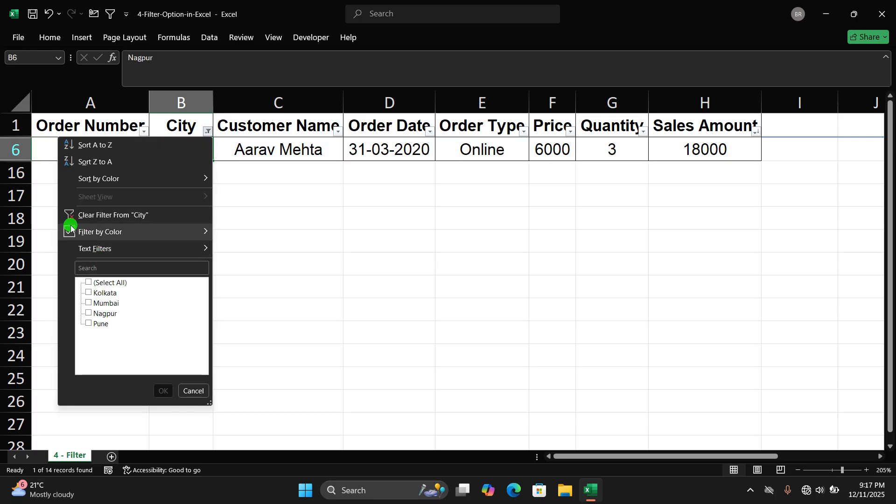
{"action": "left_click", "coordinate": [105, 216]}
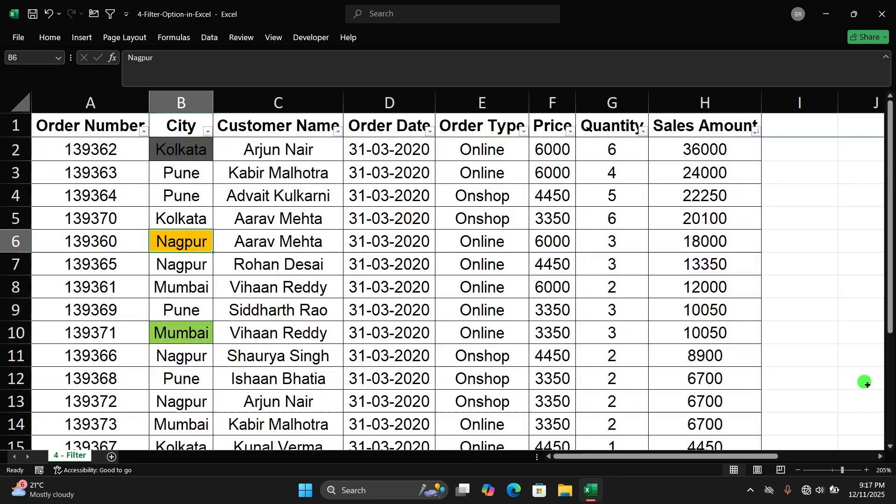
{"action": "left_click_drag", "start_coordinate": [891, 280], "coordinate": [878, 202]}
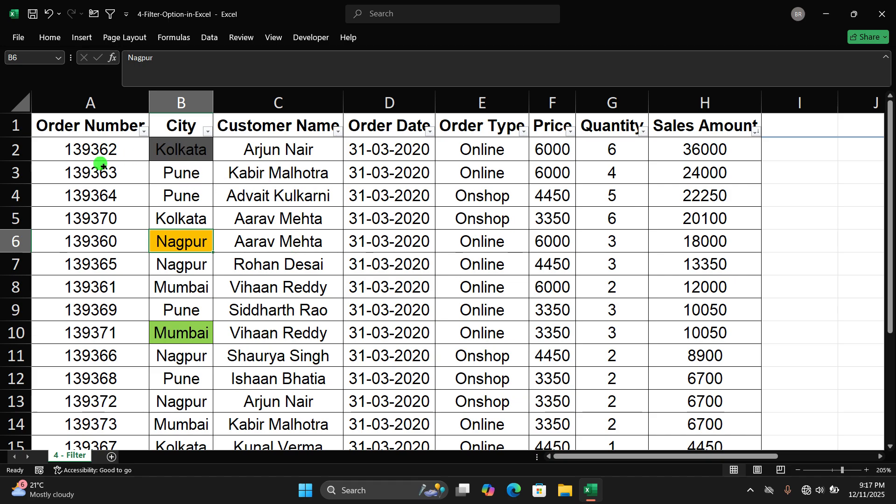
Step: Fill rows 2 and 8 of the order table with the dark orange theme color
{"action": "left_click", "coordinate": [16, 147]}
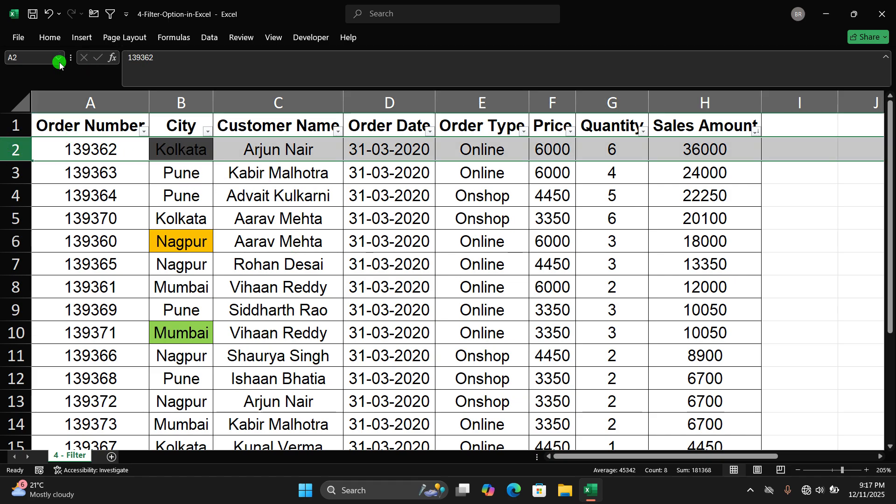
{"action": "left_click", "coordinate": [50, 38]}
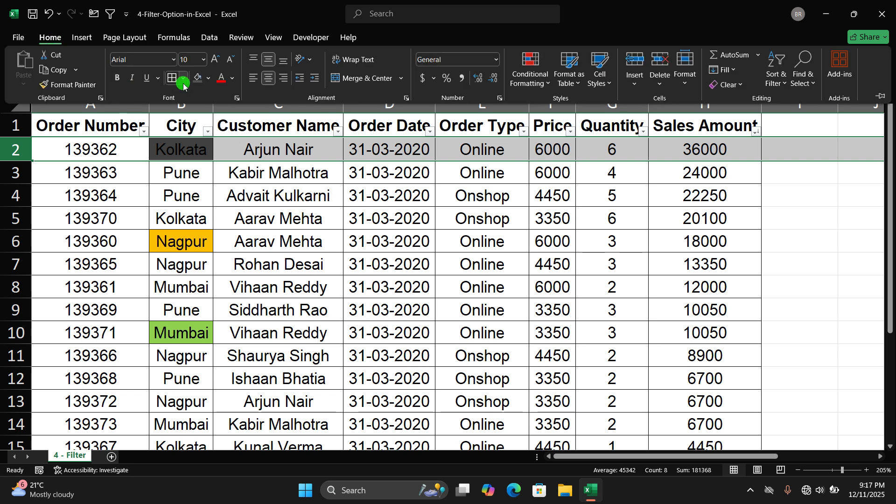
{"action": "left_click", "coordinate": [208, 78]}
{"action": "left_click", "coordinate": [239, 149]}
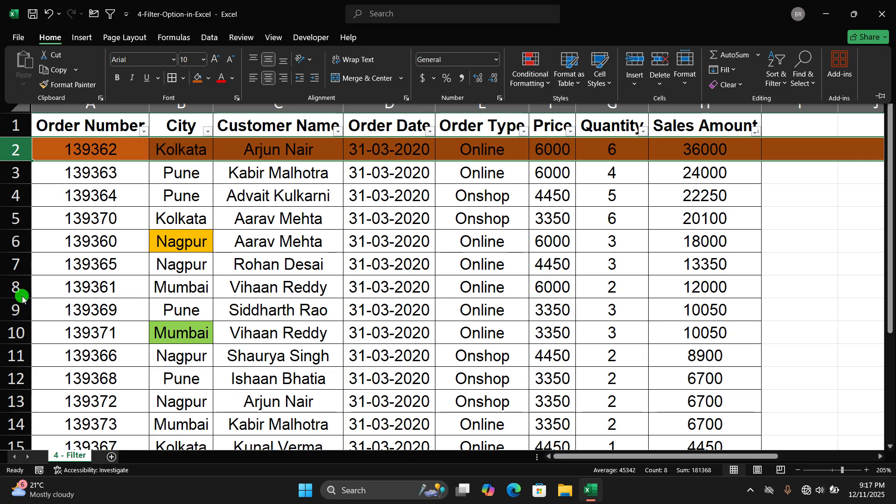
{"action": "left_click", "coordinate": [8, 278]}
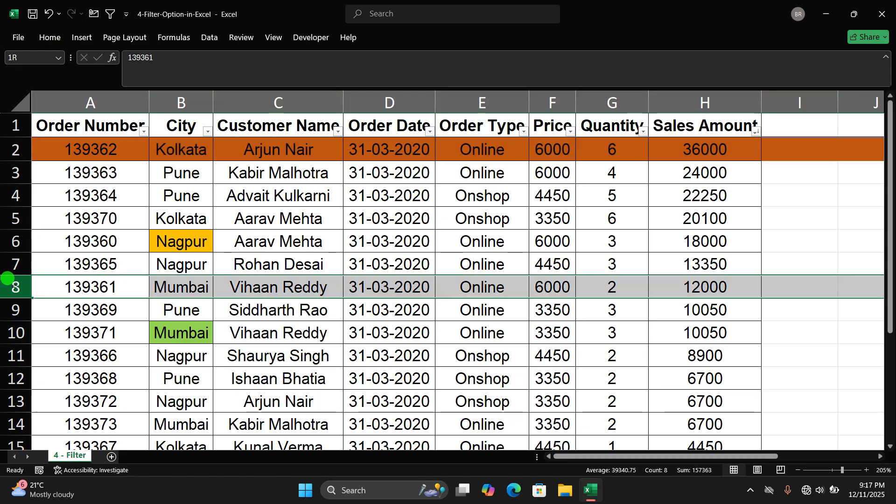
{"action": "left_click", "coordinate": [51, 38]}
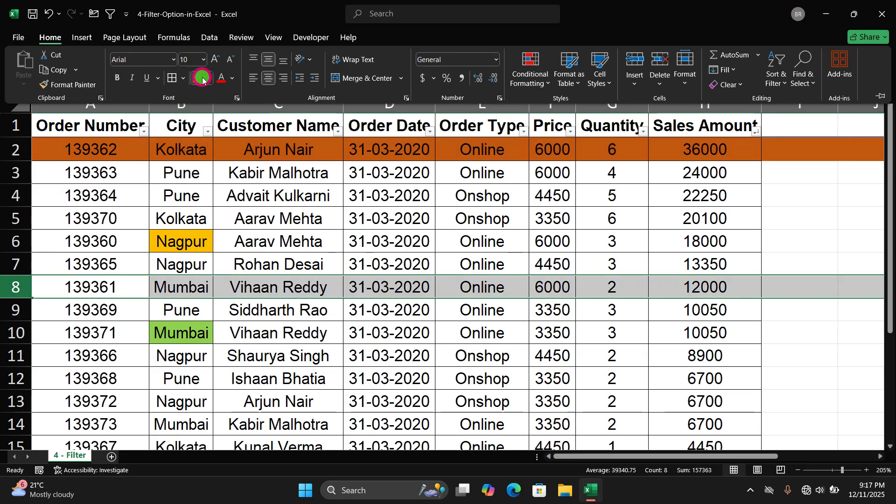
{"action": "left_click", "coordinate": [198, 79]}
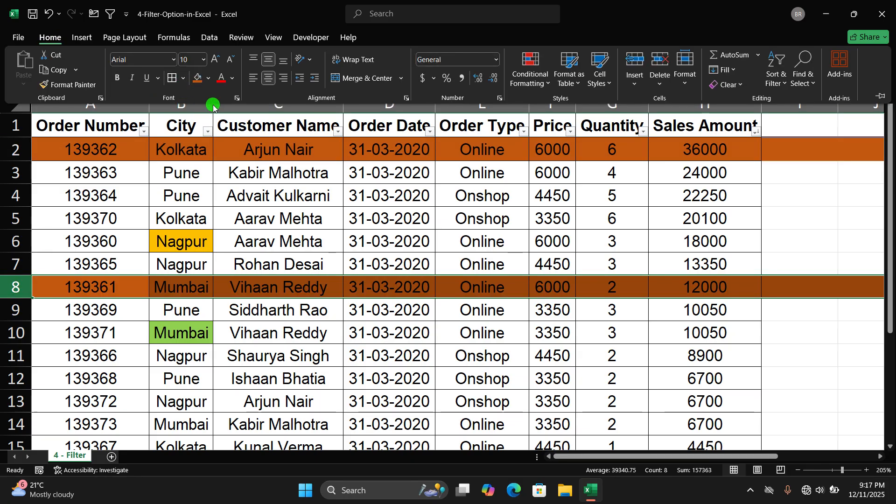
Step: Fill rows 4 and 11 of the order table with the standard green color
{"action": "left_click", "coordinate": [18, 204]}
{"action": "left_click", "coordinate": [19, 203]}
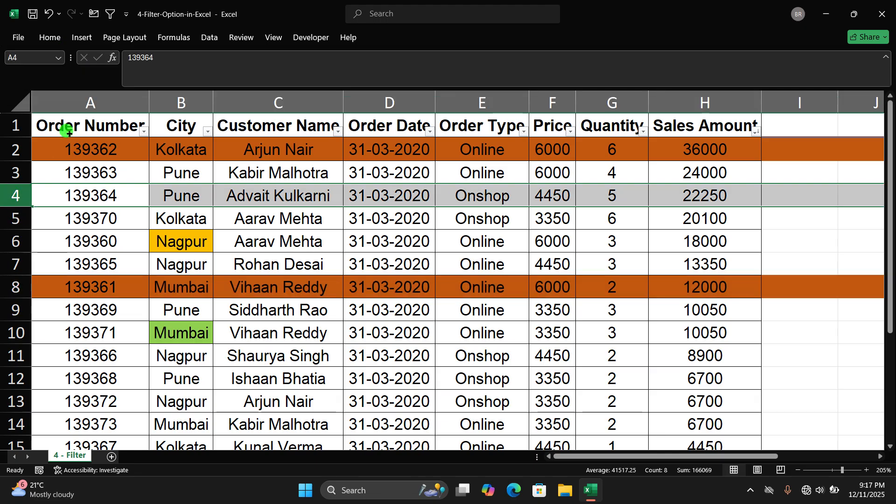
{"action": "left_click", "coordinate": [52, 39]}
{"action": "left_click", "coordinate": [208, 79]}
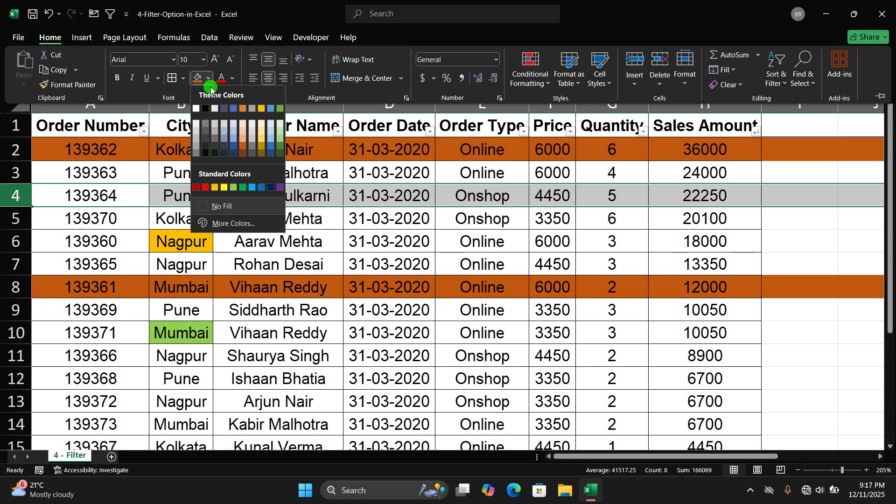
{"action": "left_click", "coordinate": [239, 188]}
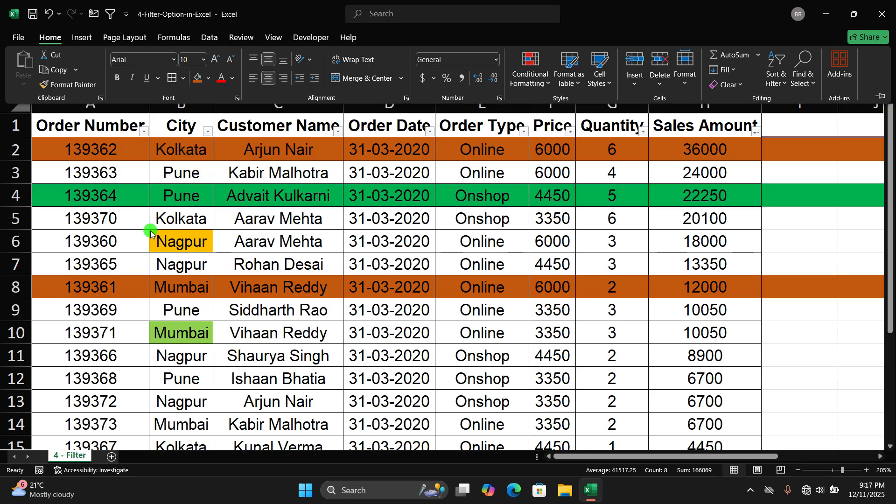
{"action": "left_click", "coordinate": [20, 364]}
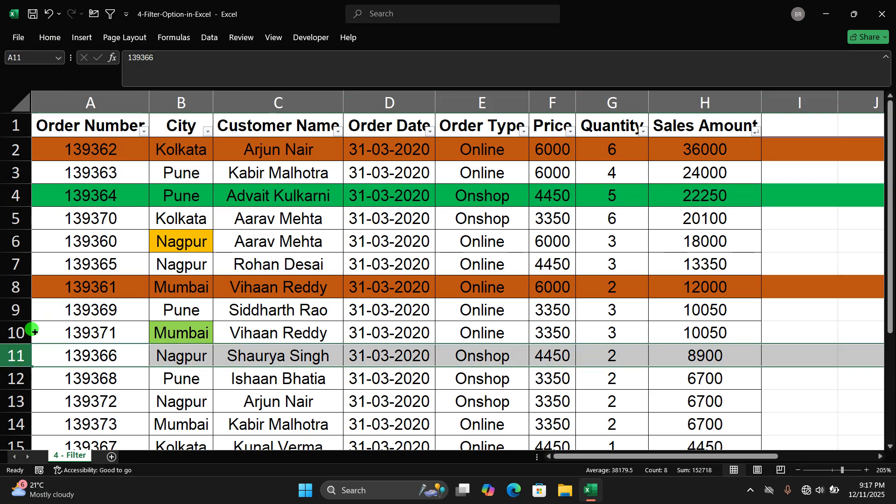
{"action": "left_click", "coordinate": [199, 84]}
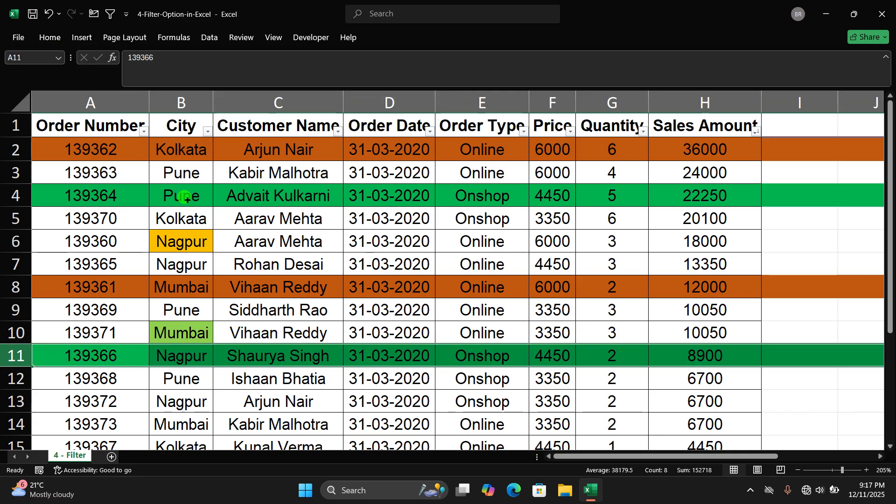
Step: Filter the City column by the standard green cell color and check the filtered order rows
{"action": "left_click", "coordinate": [208, 130]}
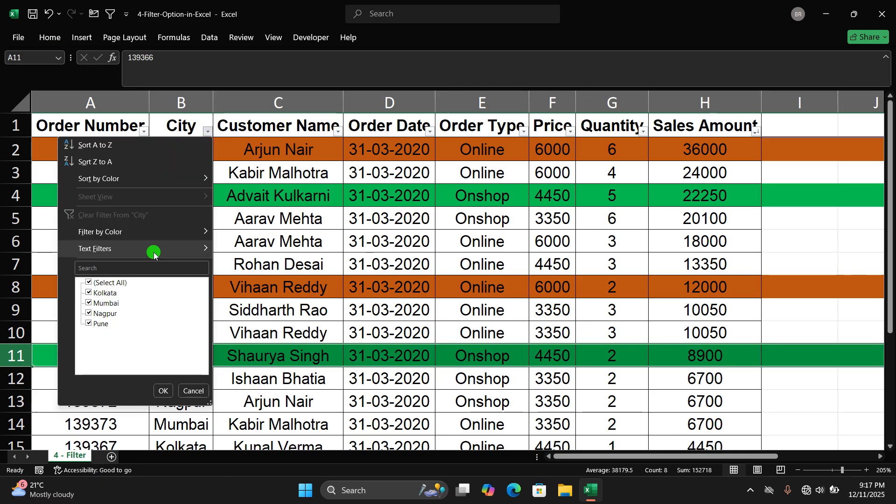
{"action": "mouse_move", "coordinate": [165, 233]}
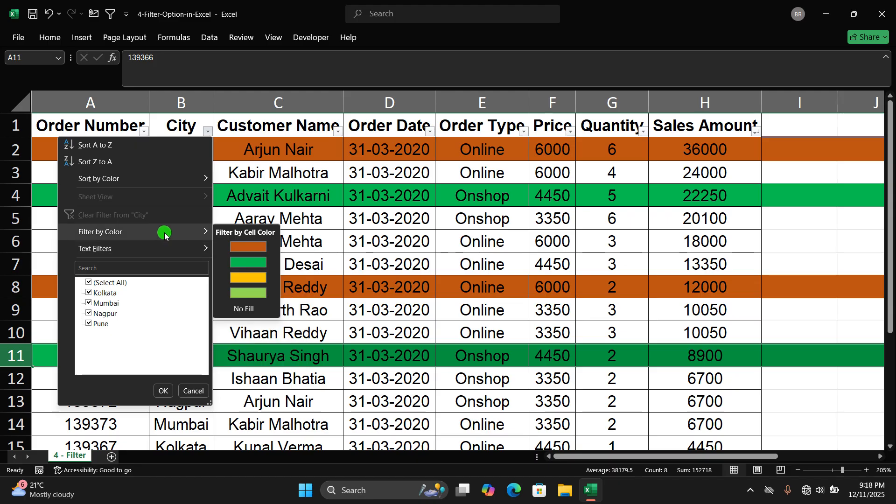
{"action": "left_click", "coordinate": [250, 264]}
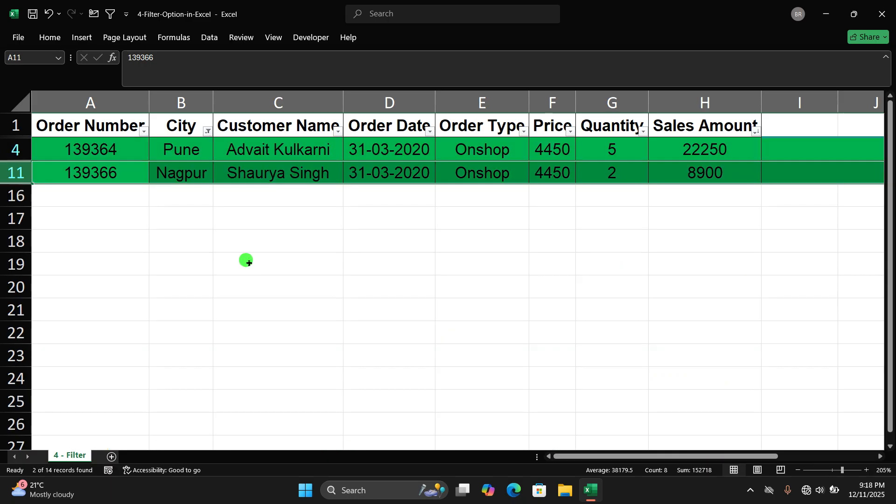
{"action": "left_click", "coordinate": [184, 198]}
{"action": "left_click_drag", "start_coordinate": [72, 146], "coordinate": [751, 175]}
{"action": "left_click", "coordinate": [407, 214]}
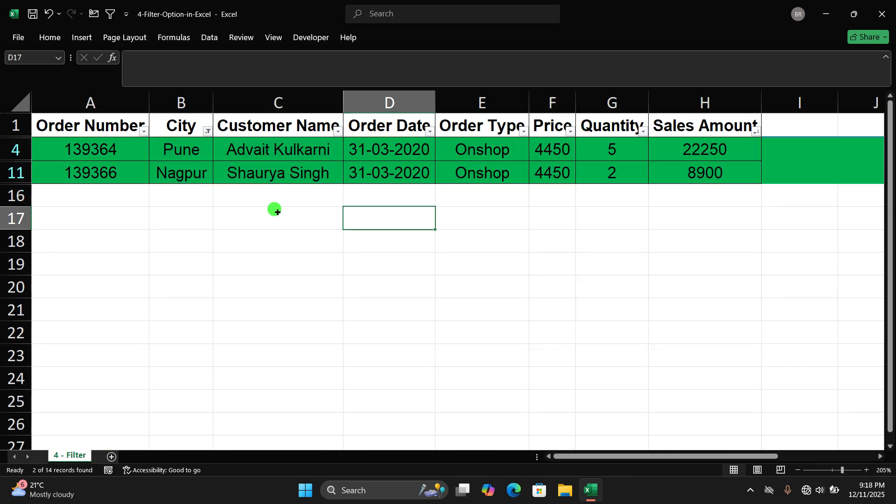
Step: Clear the green color filter from the City column
{"action": "left_click", "coordinate": [207, 133]}
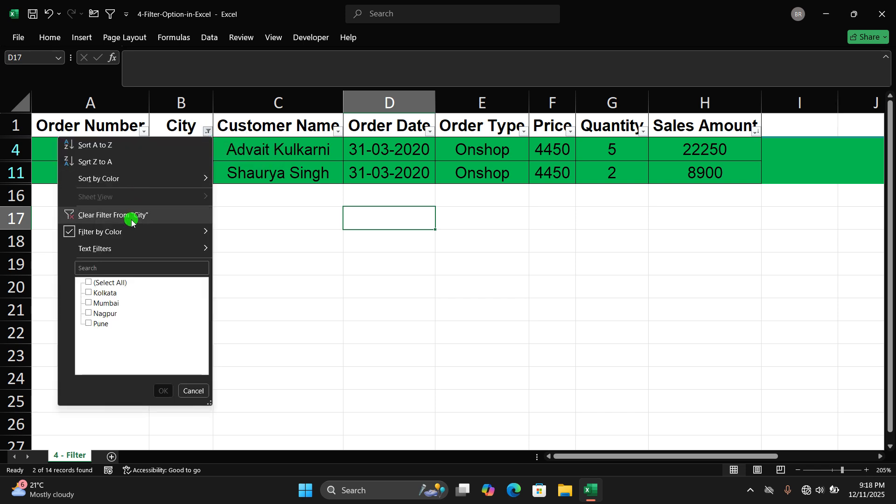
{"action": "left_click", "coordinate": [132, 220]}
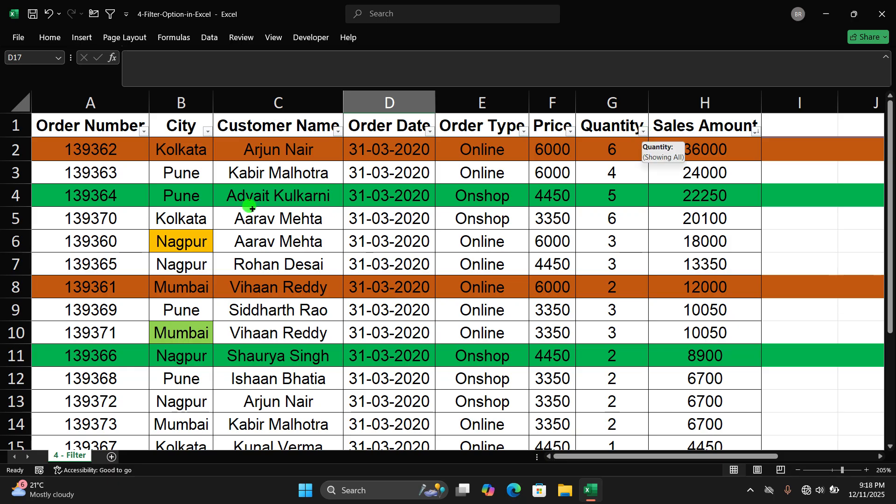
Step: Review the Text Filters options offered for the Customer Name column without applying a filter
{"action": "left_click", "coordinate": [285, 95]}
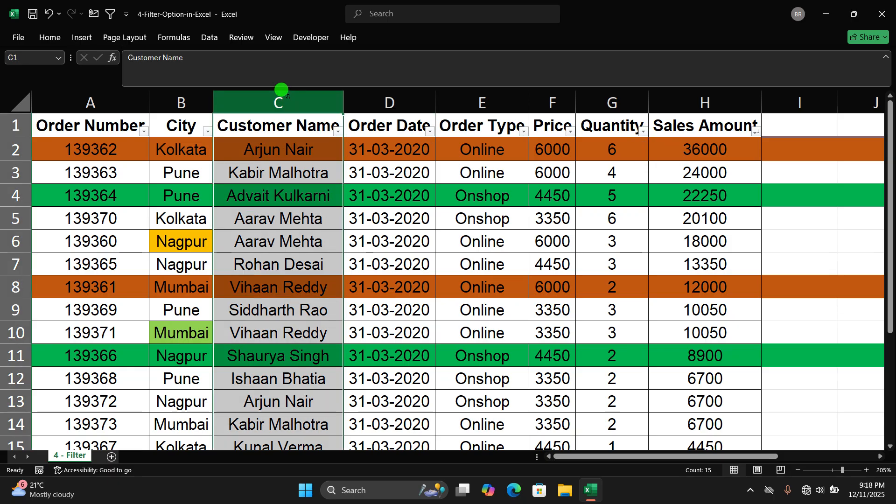
{"action": "left_click", "coordinate": [709, 100]}
{"action": "left_click", "coordinate": [284, 96]}
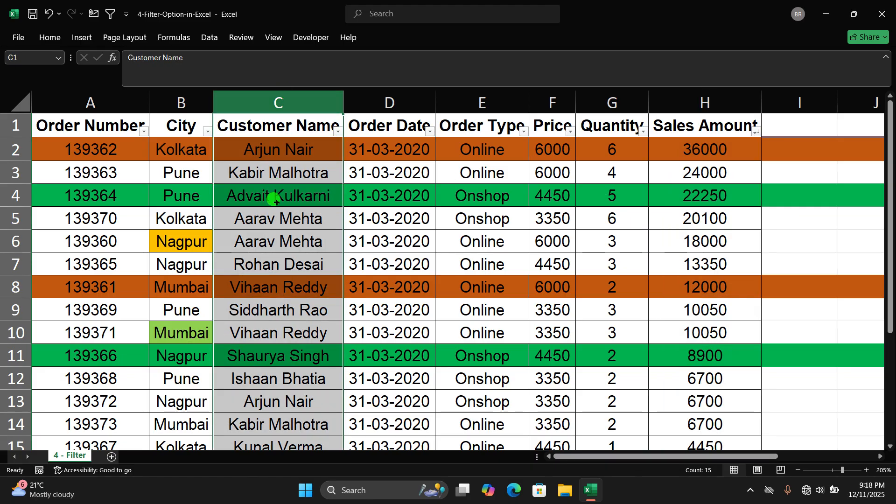
{"action": "left_click", "coordinate": [331, 131]}
{"action": "left_click", "coordinate": [337, 132]}
{"action": "mouse_move", "coordinate": [320, 251]}
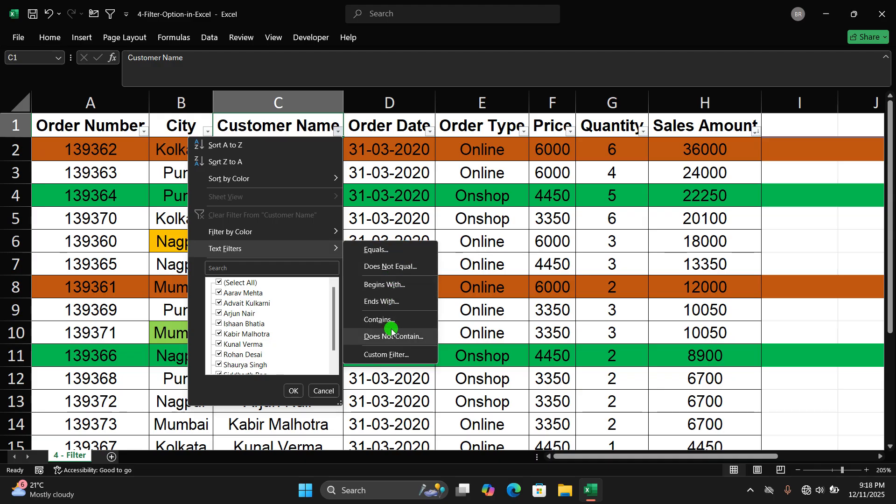
{"action": "left_click", "coordinate": [551, 163]}
Step: Review the Number Filters options offered for the Sales Amount column without applying a filter
{"action": "left_click", "coordinate": [701, 126]}
{"action": "key", "text": "ctrl+space"}
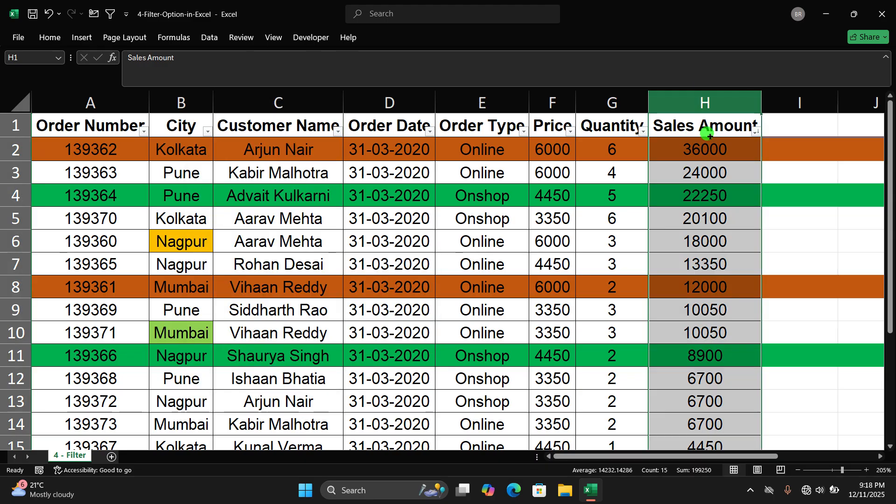
{"action": "left_click", "coordinate": [757, 132]}
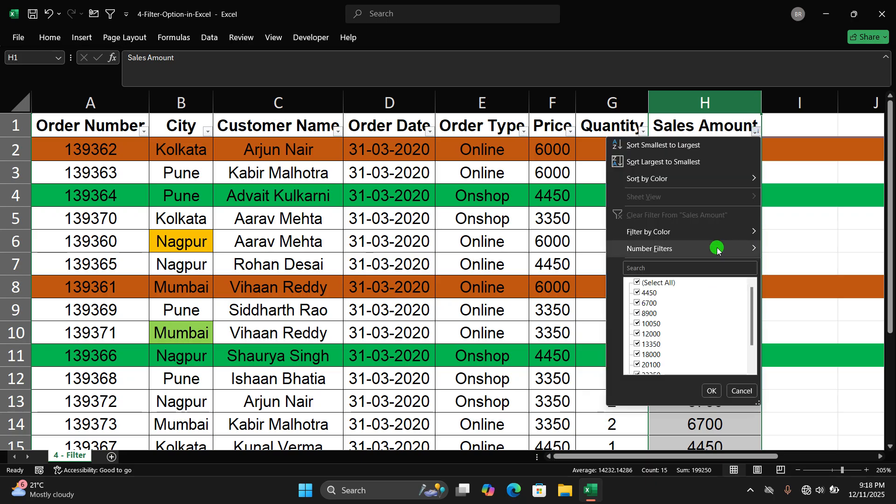
{"action": "mouse_move", "coordinate": [718, 248]}
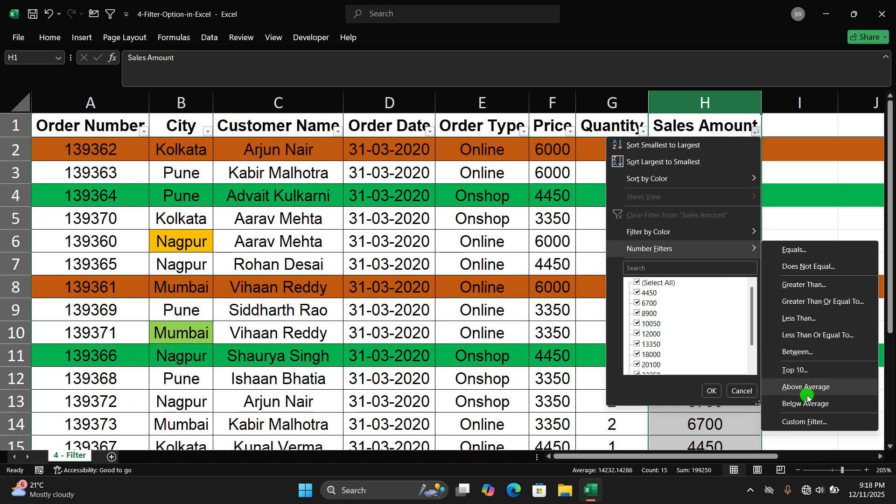
{"action": "left_click", "coordinate": [492, 226]}
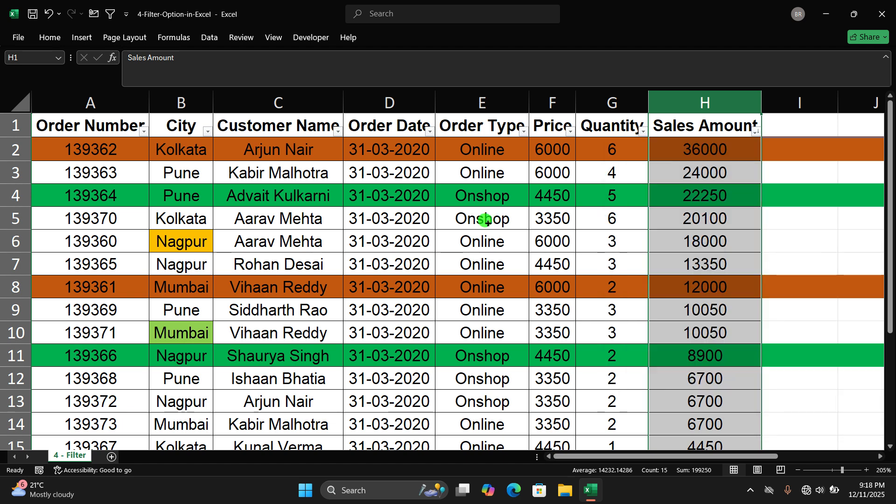
{"action": "left_click", "coordinate": [487, 222]}
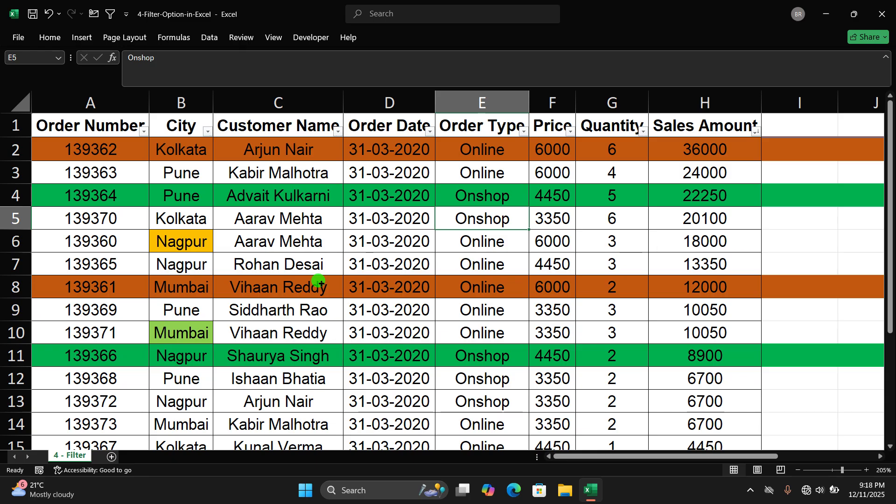
{"action": "left_click_drag", "start_coordinate": [890, 140], "coordinate": [880, 112]}
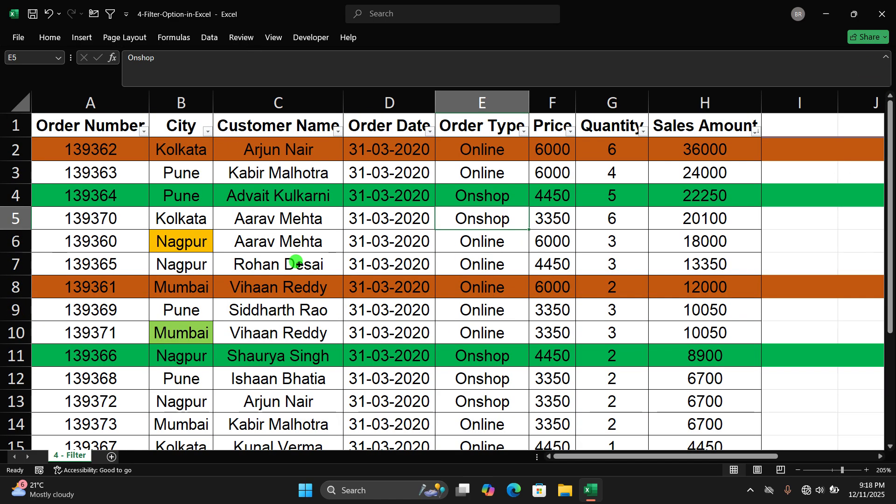
{"action": "left_click", "coordinate": [485, 241]}
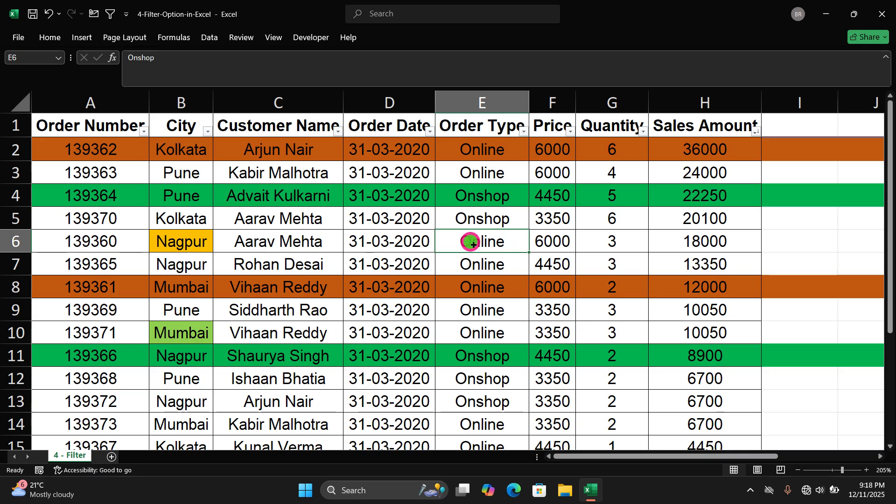
{"action": "left_click", "coordinate": [486, 194]}
{"action": "left_click", "coordinate": [487, 264]}
{"action": "left_click", "coordinate": [474, 360]}
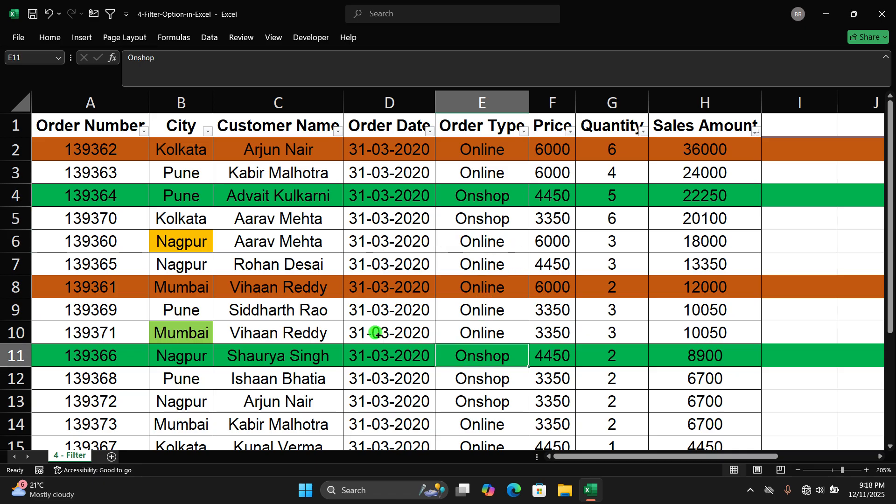
Step: Filter the Order Type column by the Online value of cell E7 using AutoFilter and check the filtered rows
{"action": "left_click", "coordinate": [471, 270]}
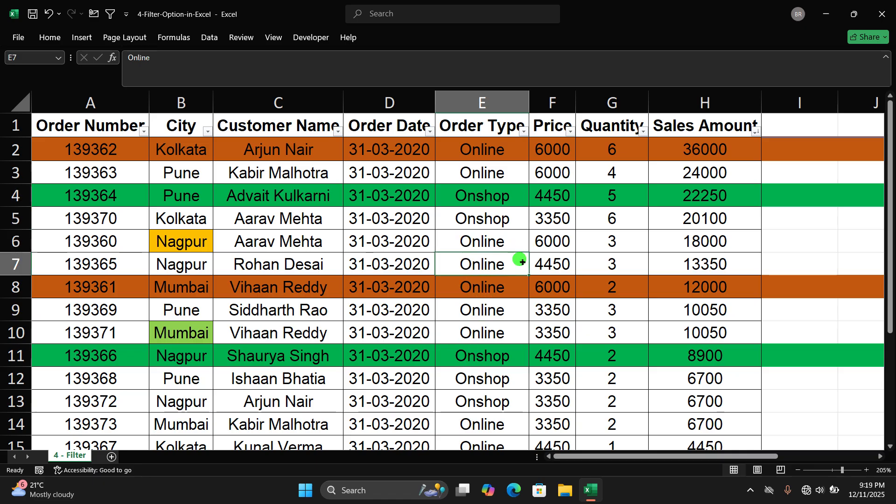
{"action": "key", "text": "alt"}
{"action": "key", "text": "5"}
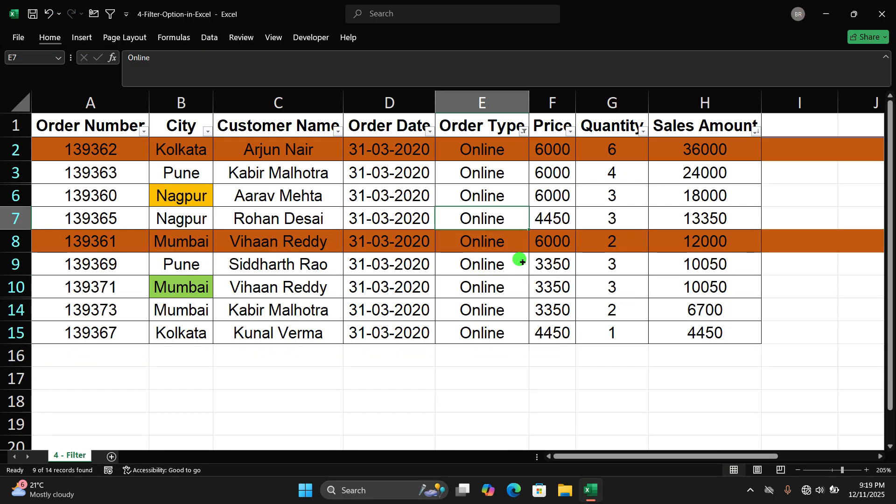
{"action": "left_click_drag", "start_coordinate": [489, 183], "coordinate": [489, 333]}
{"action": "left_click", "coordinate": [361, 225]}
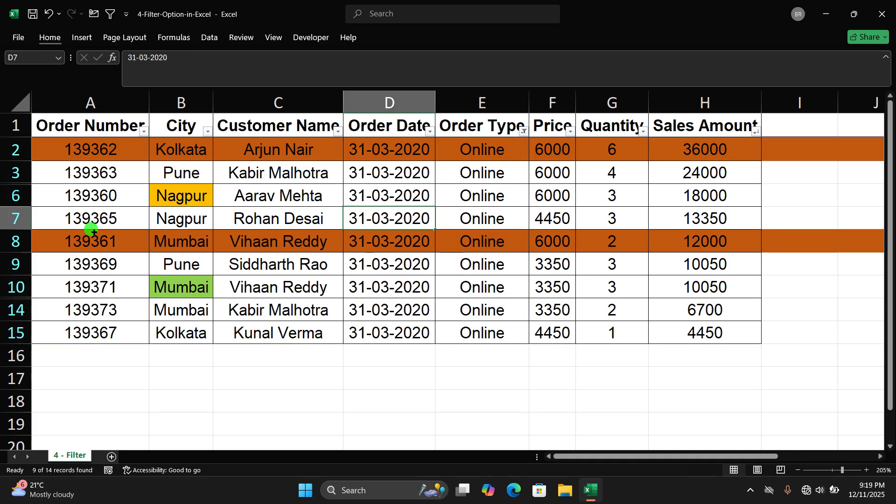
Step: Clear the Online filter from the Order Type column and filter it by the Onshop value of cell E4 using AutoFilter
{"action": "left_click", "coordinate": [522, 132]}
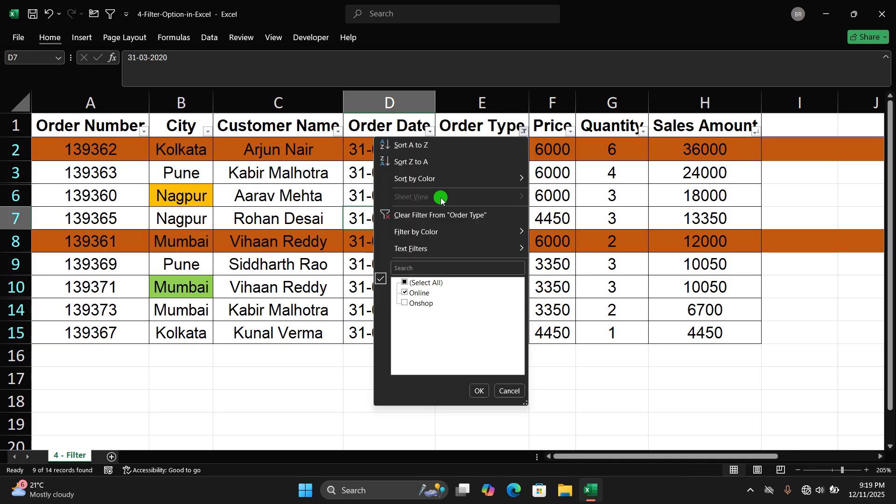
{"action": "left_click", "coordinate": [420, 212]}
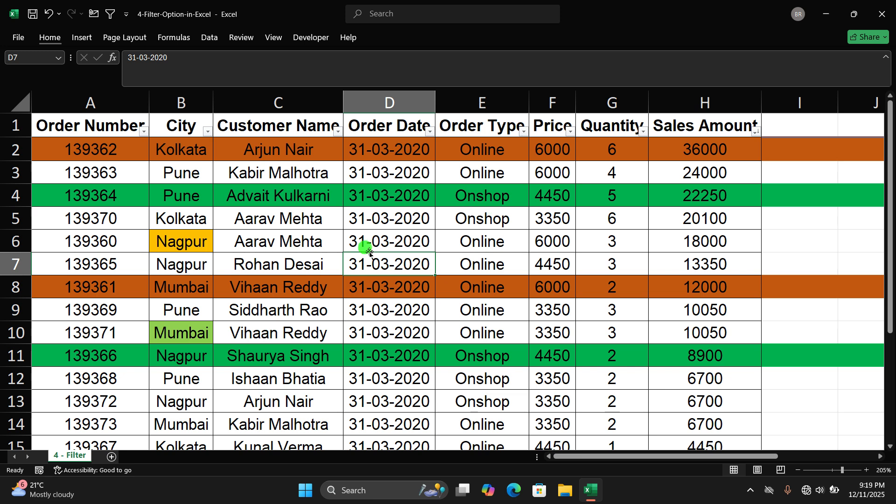
{"action": "left_click", "coordinate": [481, 195]}
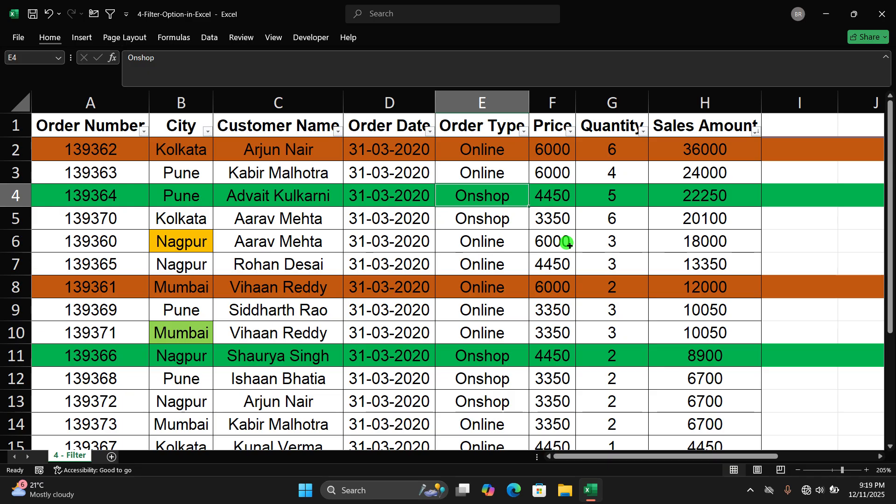
{"action": "key", "text": "alt+5"}
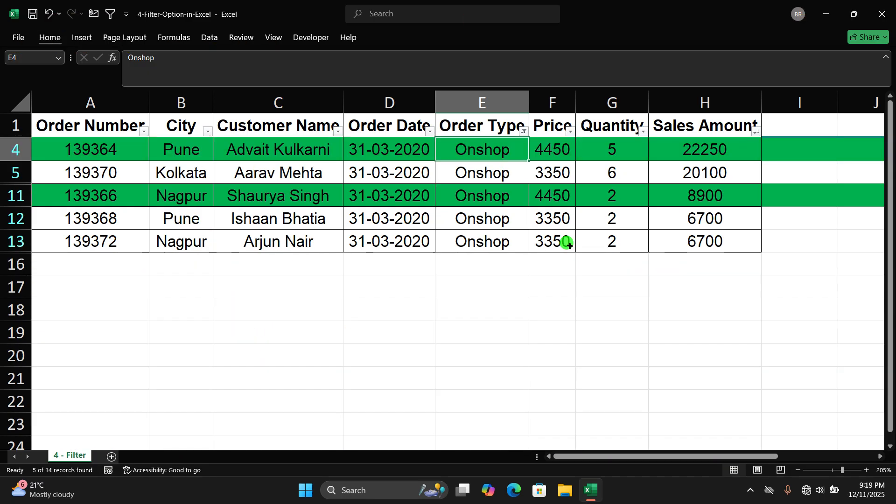
Step: Check the filtered Onshop rows and clear the filter from the Order Type column
{"action": "left_click", "coordinate": [577, 228]}
{"action": "left_click_drag", "start_coordinate": [490, 154], "coordinate": [502, 263]}
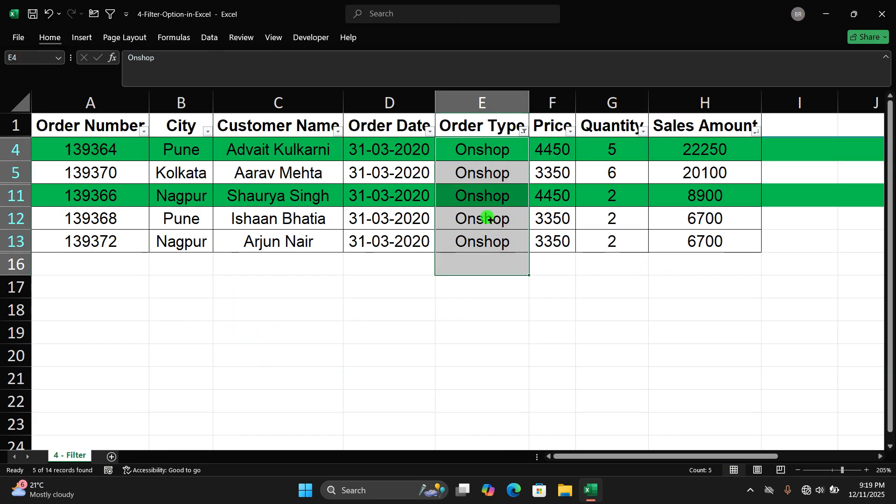
{"action": "left_click", "coordinate": [317, 175]}
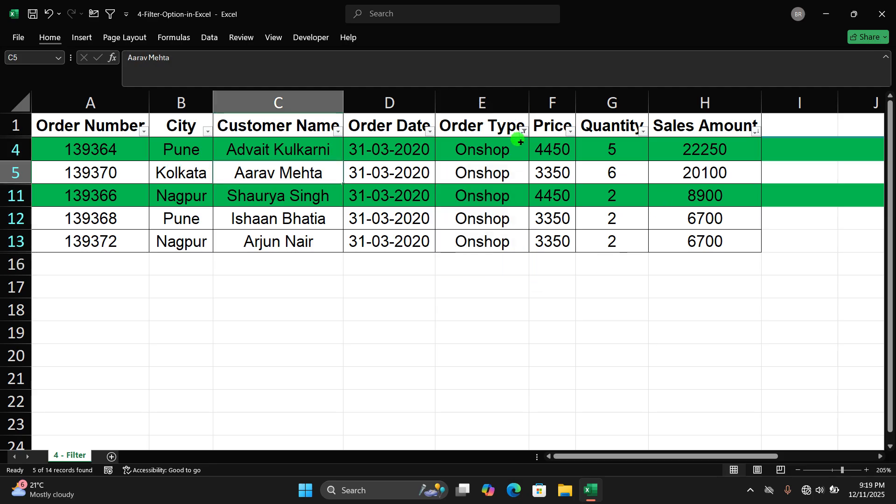
{"action": "left_click", "coordinate": [524, 133]}
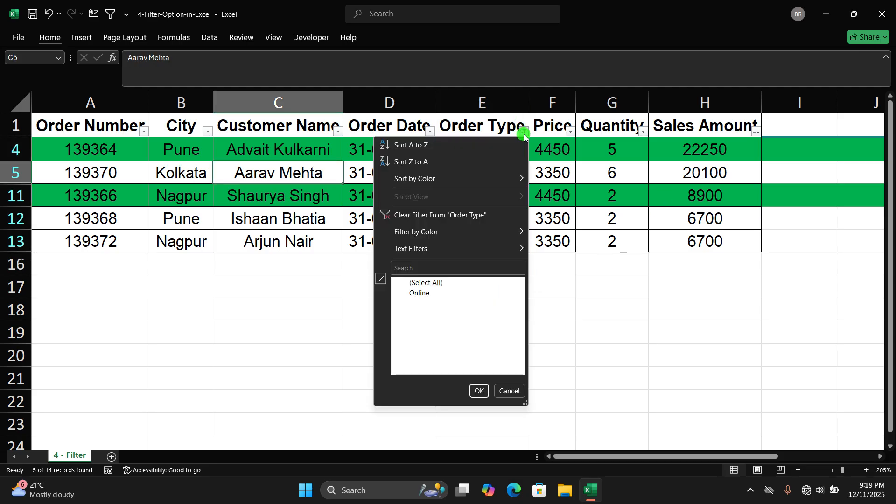
{"action": "left_click", "coordinate": [442, 217]}
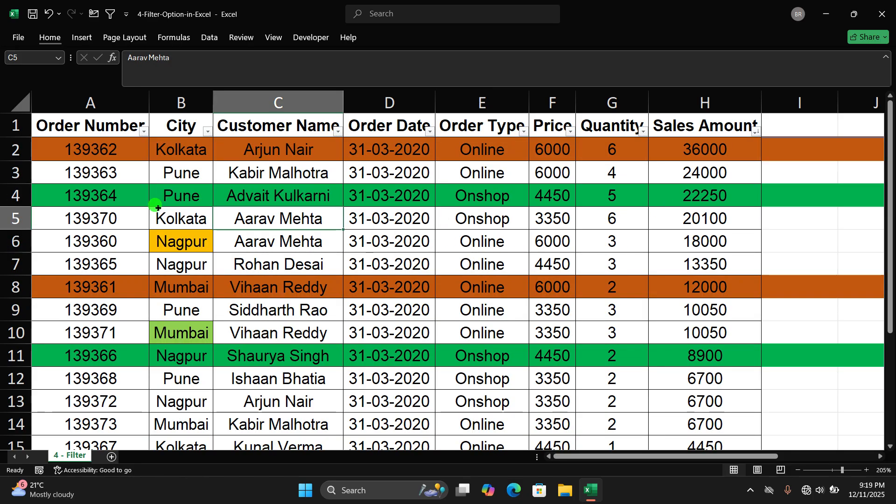
Step: Filter the City column by the Nagpur value of cell B7 using AutoFilter
{"action": "left_click", "coordinate": [186, 147]}
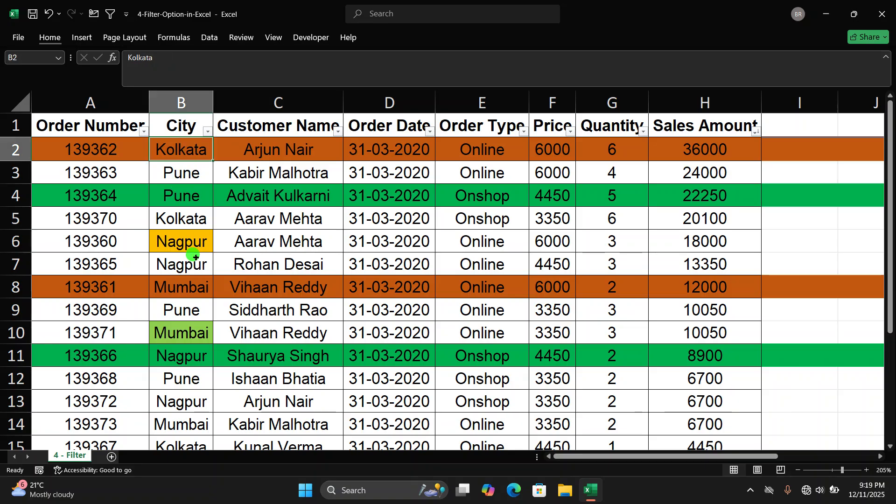
{"action": "left_click", "coordinate": [208, 131]}
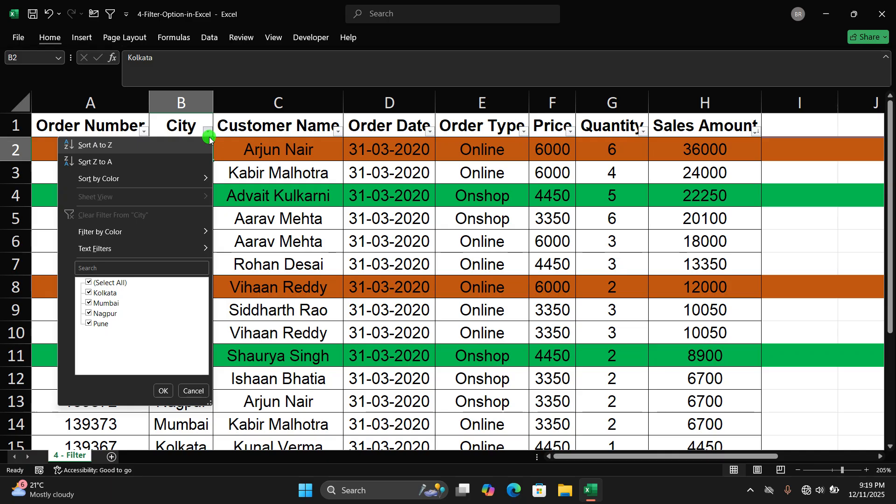
{"action": "left_click", "coordinate": [281, 233]}
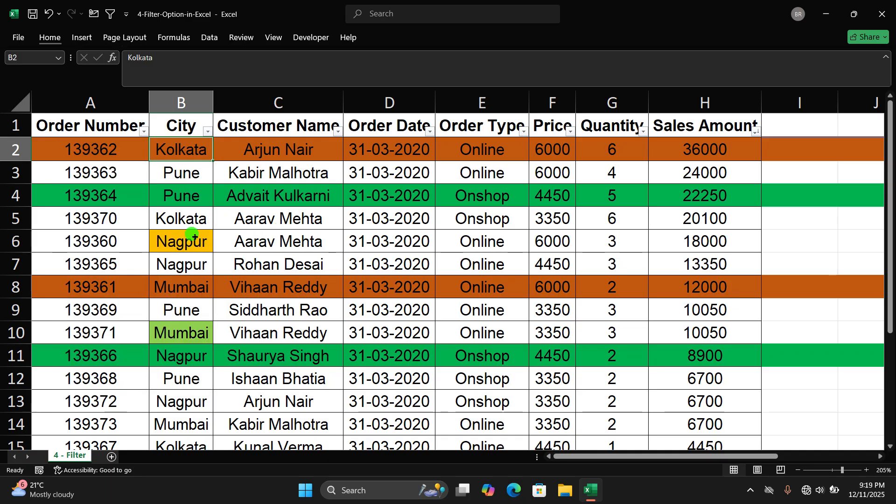
{"action": "left_click", "coordinate": [186, 265]}
{"action": "left_click", "coordinate": [197, 225]}
{"action": "left_click", "coordinate": [187, 261]}
{"action": "key", "text": "alt"}
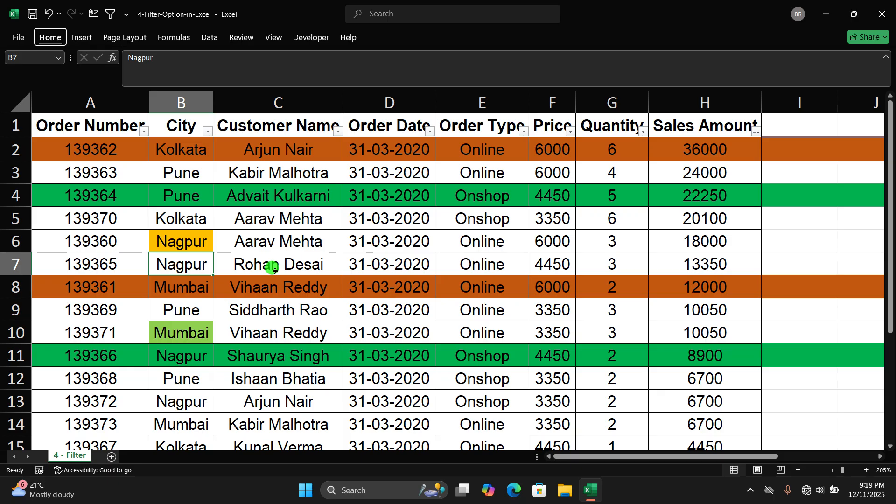
{"action": "key", "text": "5"}
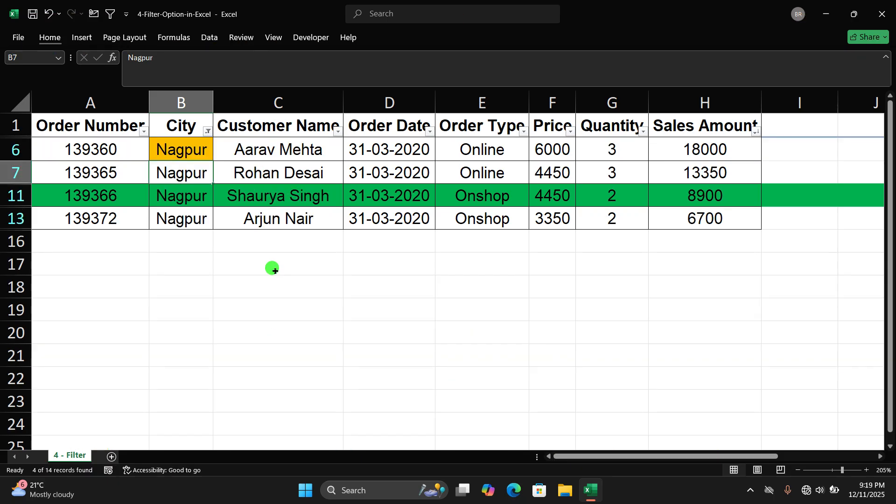
Step: Check the filtered Nagpur rows and clear the filter from the City column
{"action": "left_click", "coordinate": [257, 173]}
{"action": "left_click_drag", "start_coordinate": [185, 153], "coordinate": [696, 217]}
{"action": "left_click", "coordinate": [322, 198]}
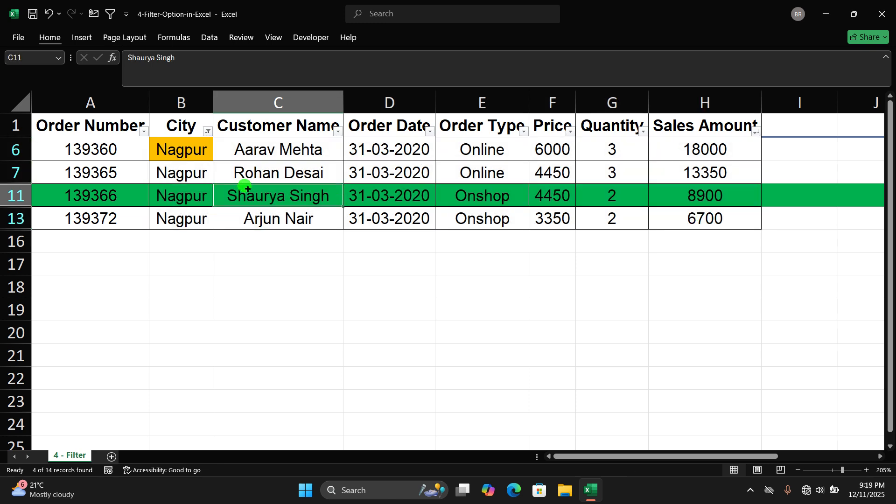
{"action": "left_click", "coordinate": [208, 131]}
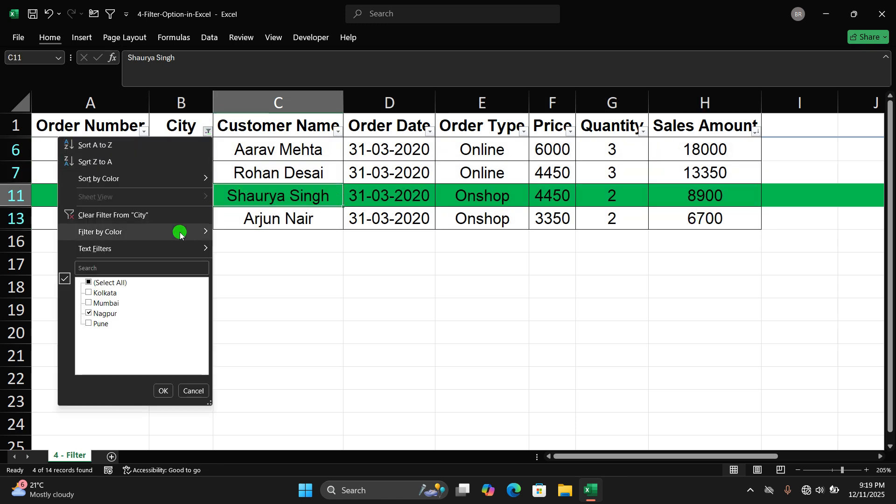
{"action": "left_click", "coordinate": [160, 216]}
Step: Filter the Customer Name column by the value of cell C5 using AutoFilter and clear that filter again
{"action": "left_click", "coordinate": [271, 191]}
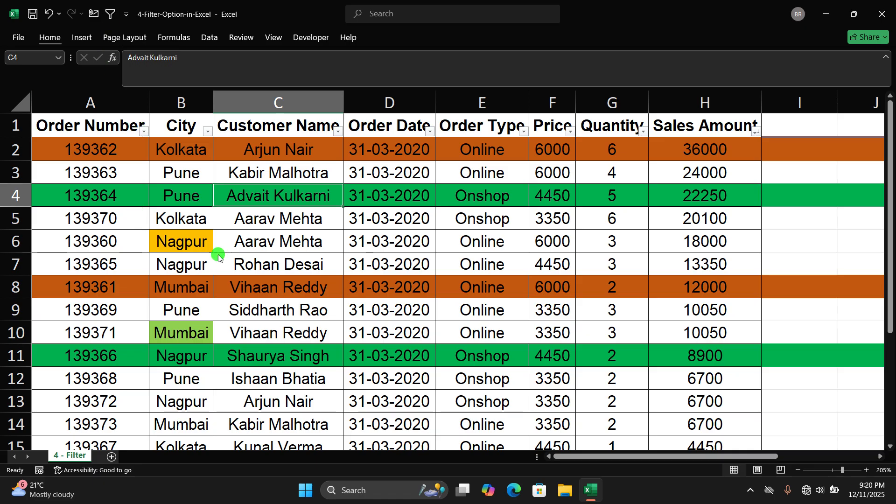
{"action": "key", "text": "alt"}
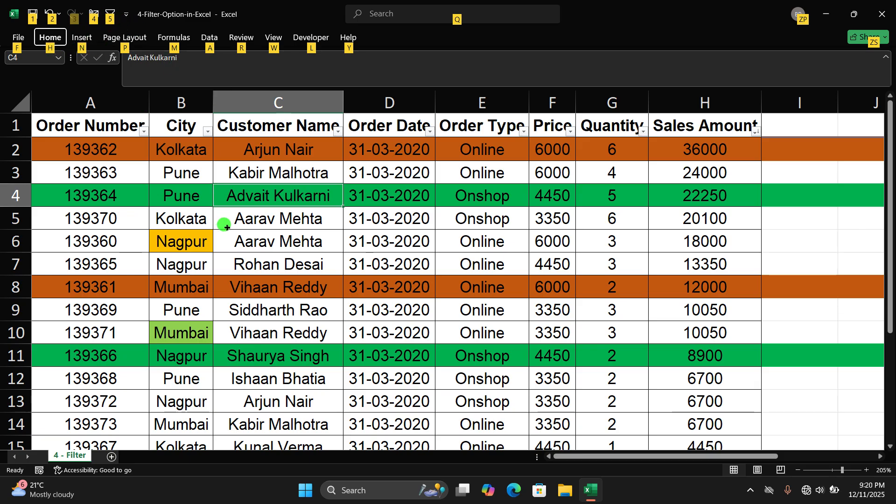
{"action": "left_click", "coordinate": [236, 241]}
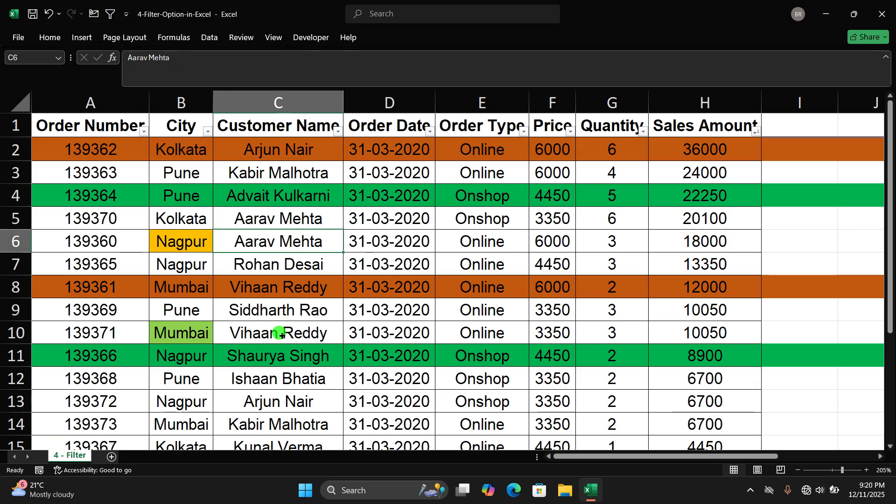
{"action": "left_click", "coordinate": [261, 217]}
{"action": "key", "text": "alt"}
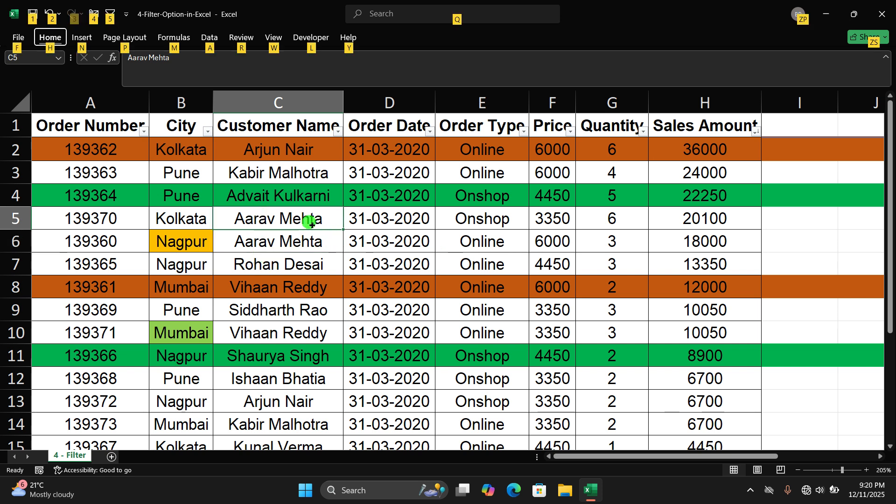
{"action": "left_click", "coordinate": [111, 14]}
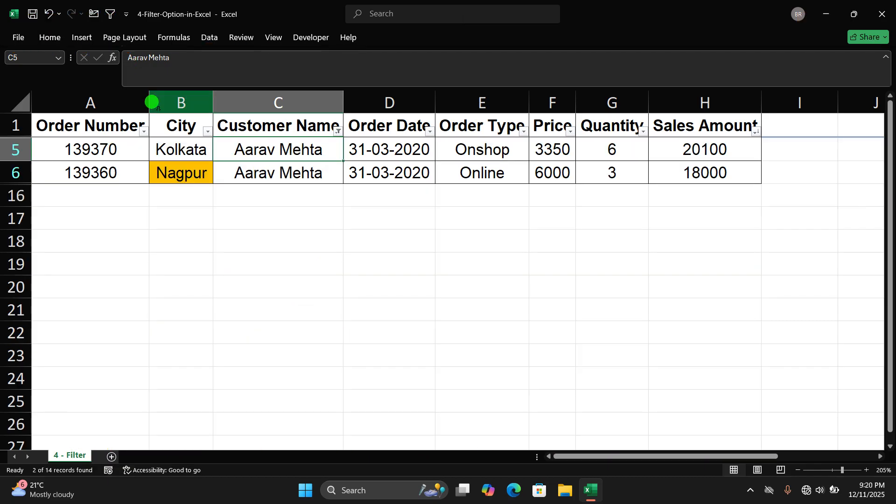
{"action": "left_click", "coordinate": [337, 132]}
{"action": "left_click", "coordinate": [233, 216]}
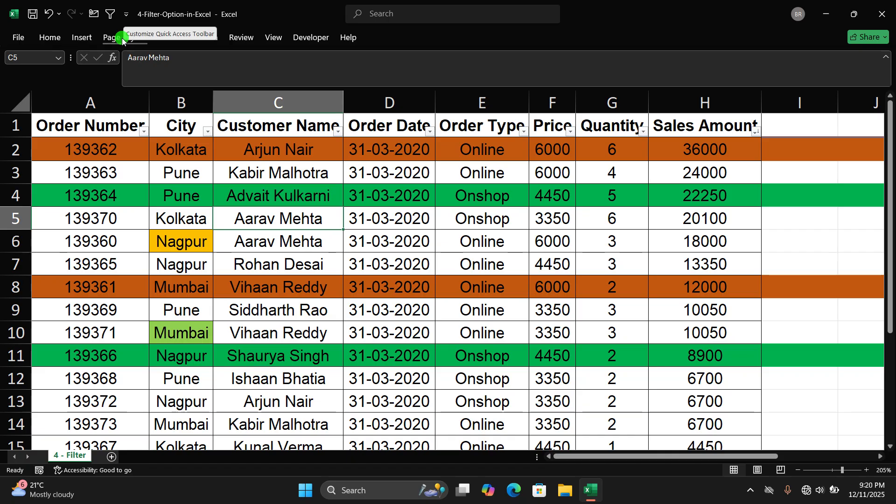
Step: Open the Quick Access Toolbar settings in Excel Options and remove the AutoFilter command from the toolbar
{"action": "right_click", "coordinate": [89, 38]}
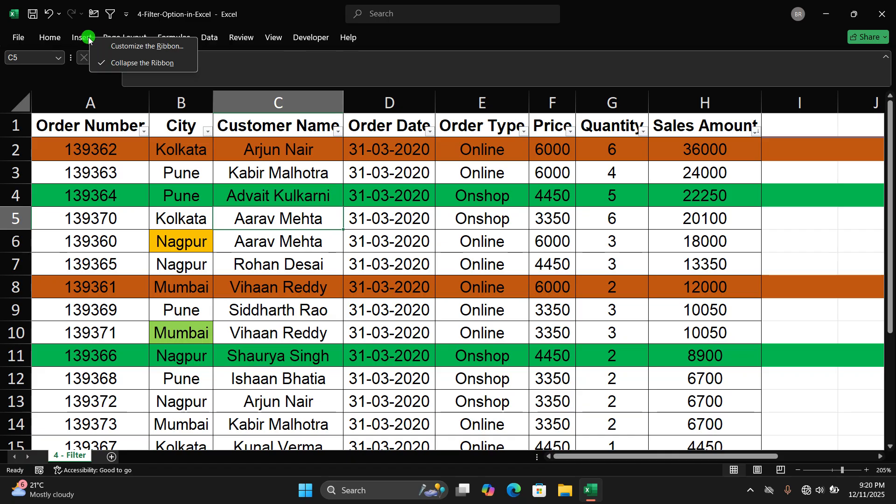
{"action": "left_click", "coordinate": [160, 51]}
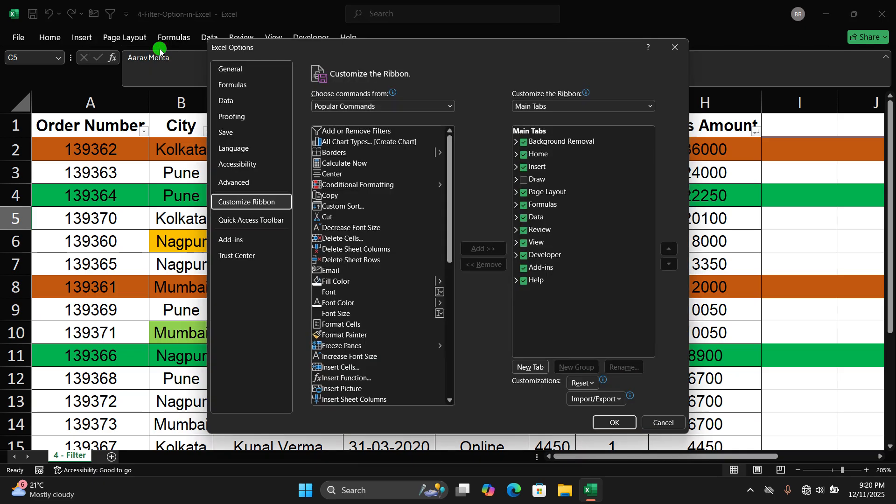
{"action": "left_click", "coordinate": [259, 223]}
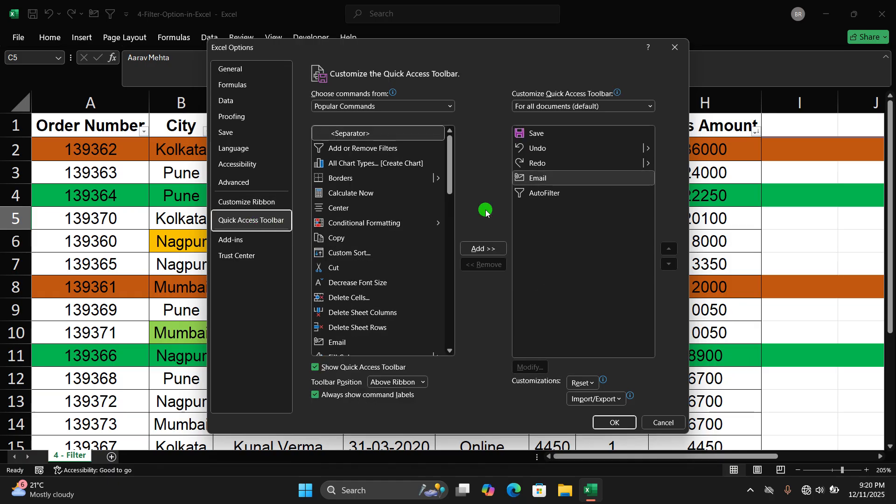
{"action": "left_click", "coordinate": [560, 197]}
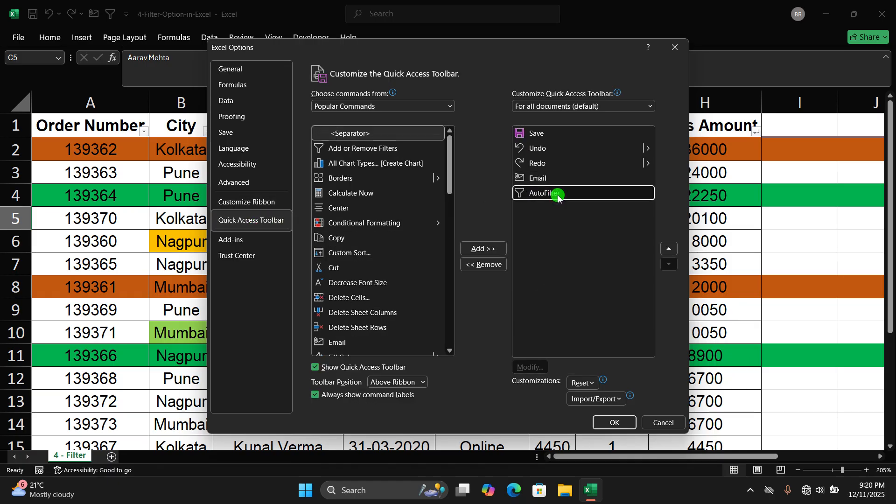
{"action": "left_click", "coordinate": [489, 265]}
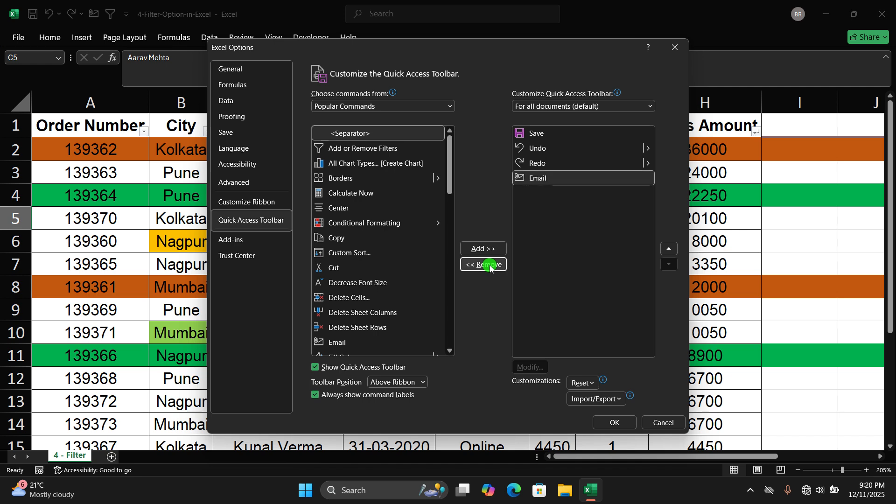
Step: Switch the source of available commands for the Quick Access Toolbar to All Commands
{"action": "left_click", "coordinate": [362, 133]}
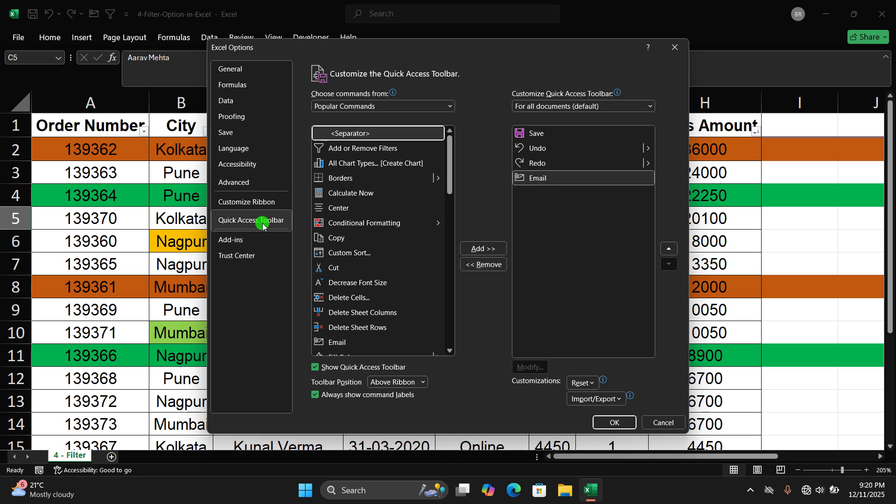
{"action": "left_click", "coordinate": [263, 222]}
{"action": "left_click", "coordinate": [450, 106]}
{"action": "left_click", "coordinate": [436, 108]}
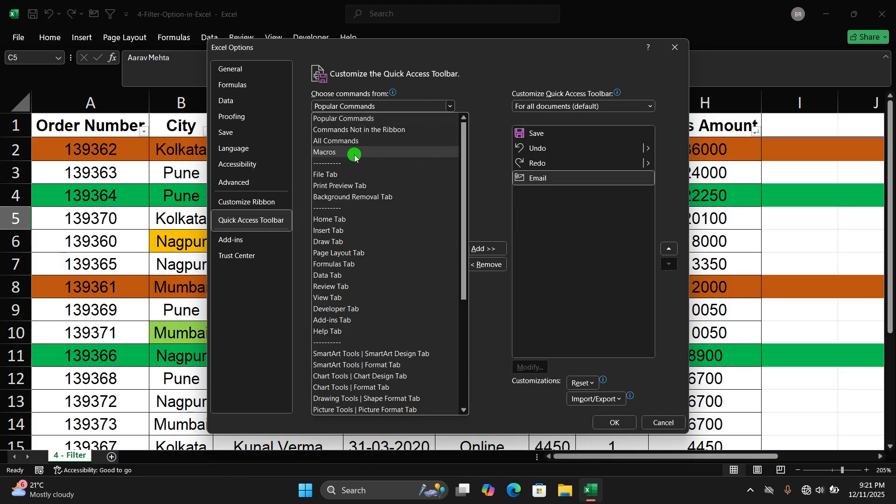
{"action": "left_click", "coordinate": [349, 140]}
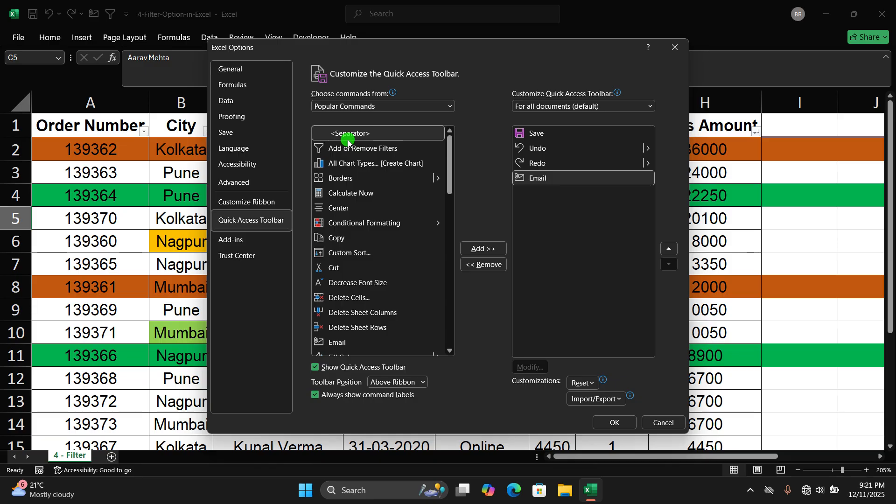
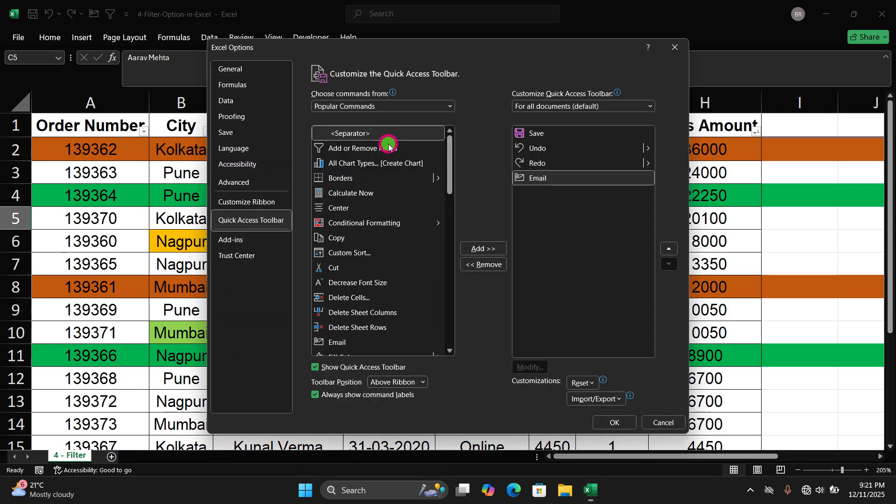
{"action": "left_click", "coordinate": [383, 106]}
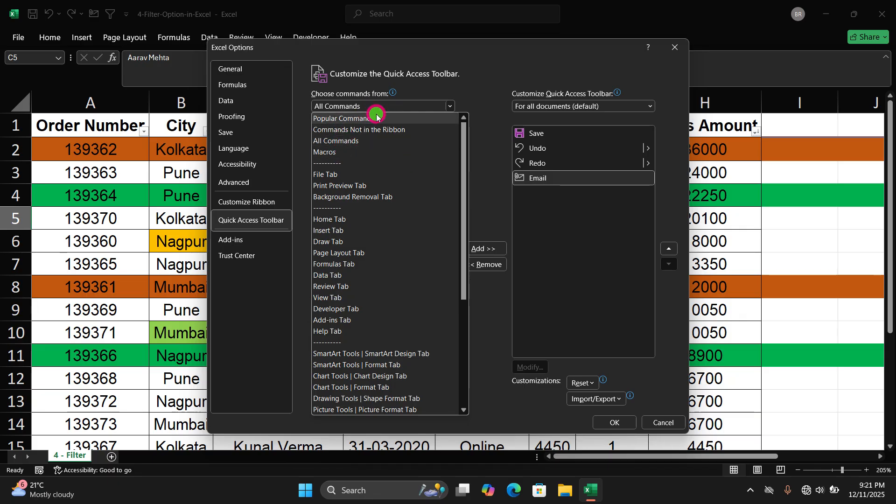
{"action": "left_click_drag", "start_coordinate": [463, 155], "coordinate": [455, 76]}
{"action": "left_click", "coordinate": [449, 106]}
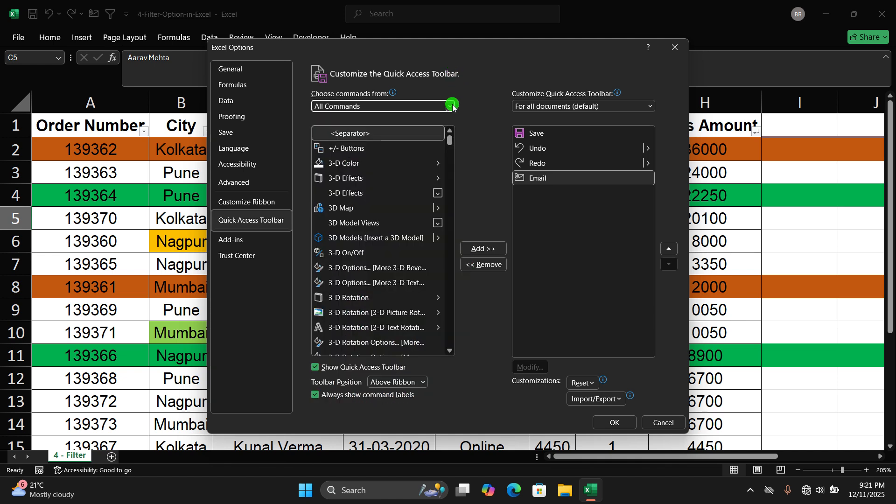
Step: Search the list of all commands for AutoFilter by name and return to the start of the list
{"action": "left_click", "coordinate": [373, 134]}
{"action": "key", "text": "a"}
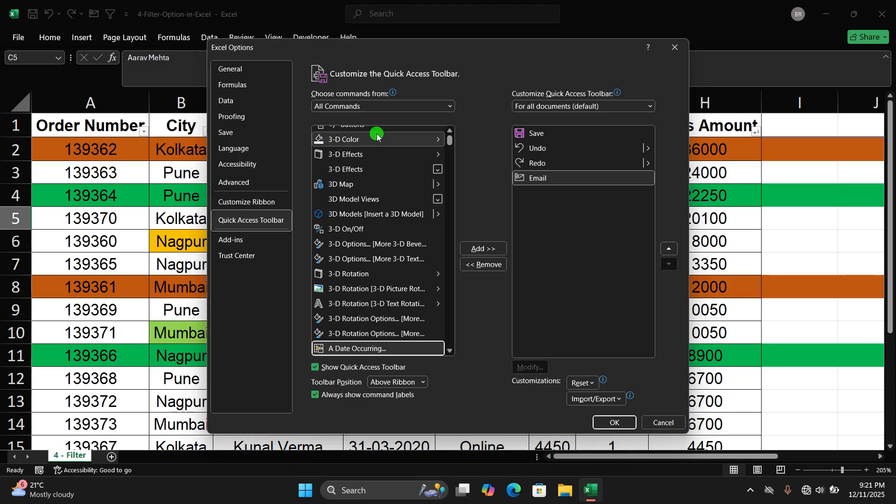
{"action": "key", "text": "u"}
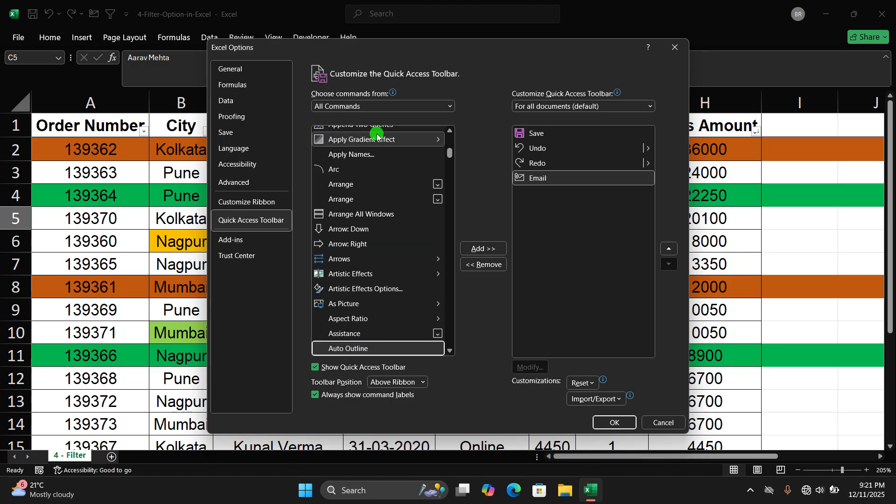
{"action": "key", "text": "f"}
{"action": "key", "text": "i"}
{"action": "key", "text": "l"}
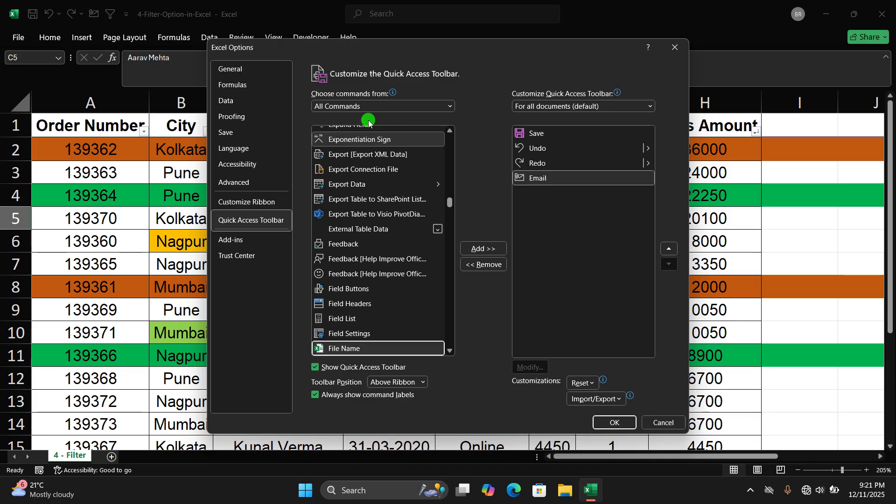
{"action": "left_click_drag", "start_coordinate": [450, 201], "coordinate": [456, 104]}
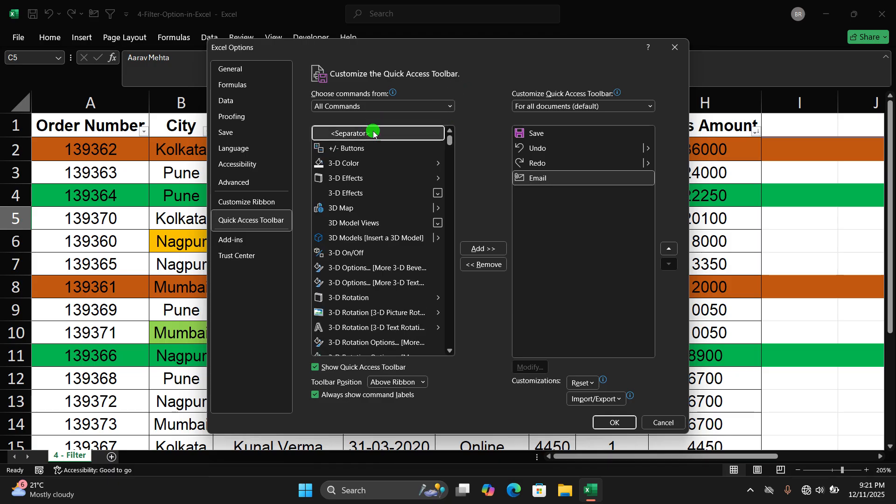
{"action": "scroll", "coordinate": [373, 126], "scroll_direction": "down", "scroll_amount": 1}
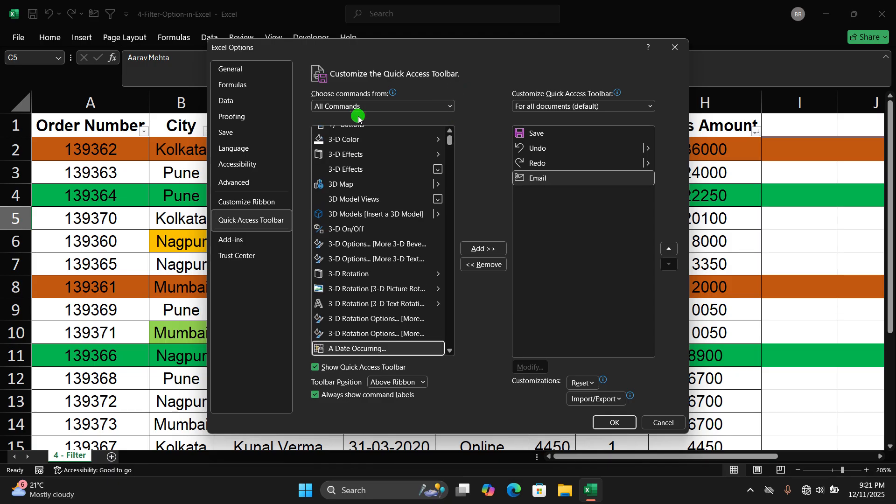
{"action": "left_click", "coordinate": [450, 142]}
{"action": "left_click_drag", "start_coordinate": [450, 143], "coordinate": [449, 126]}
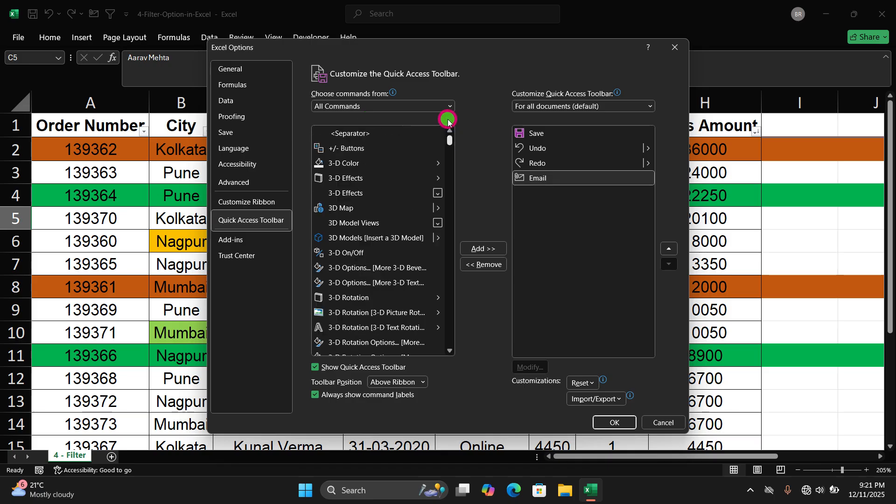
{"action": "left_click", "coordinate": [379, 133]}
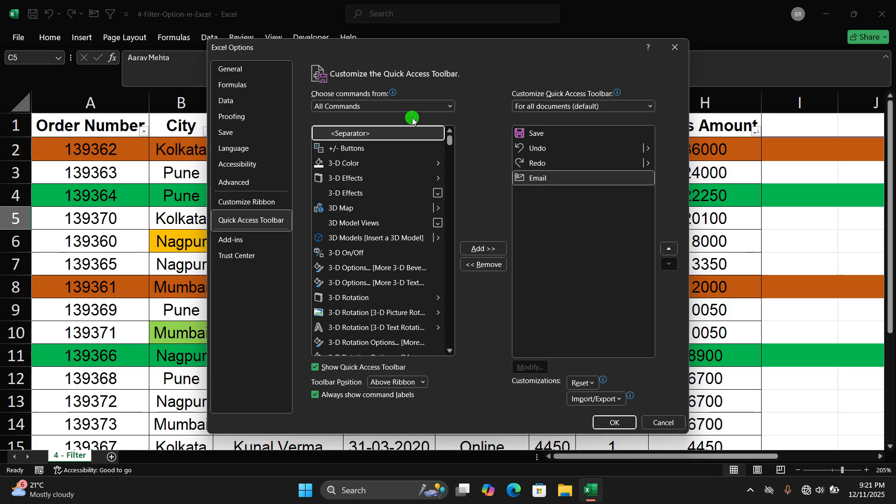
Step: Look up the commands beginning with "au" in the list of all commands
{"action": "left_click", "coordinate": [434, 106]}
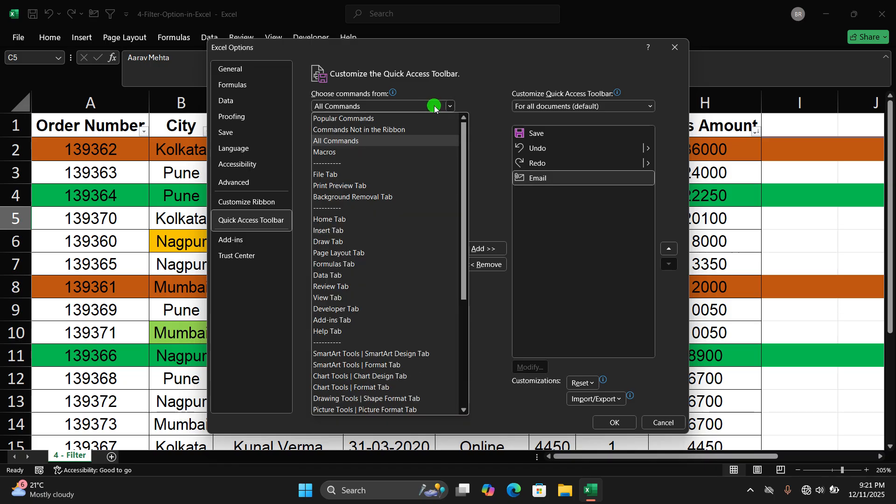
{"action": "left_click", "coordinate": [434, 106]}
{"action": "left_click", "coordinate": [370, 135]}
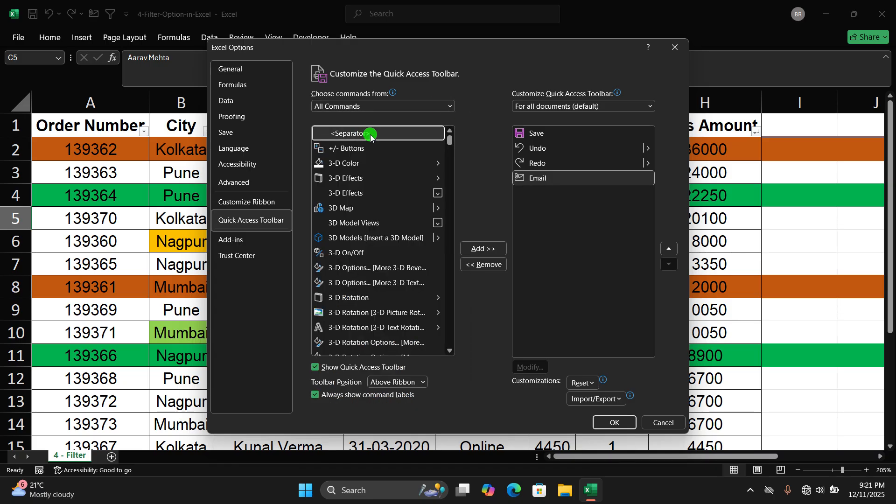
{"action": "key", "text": "a"}
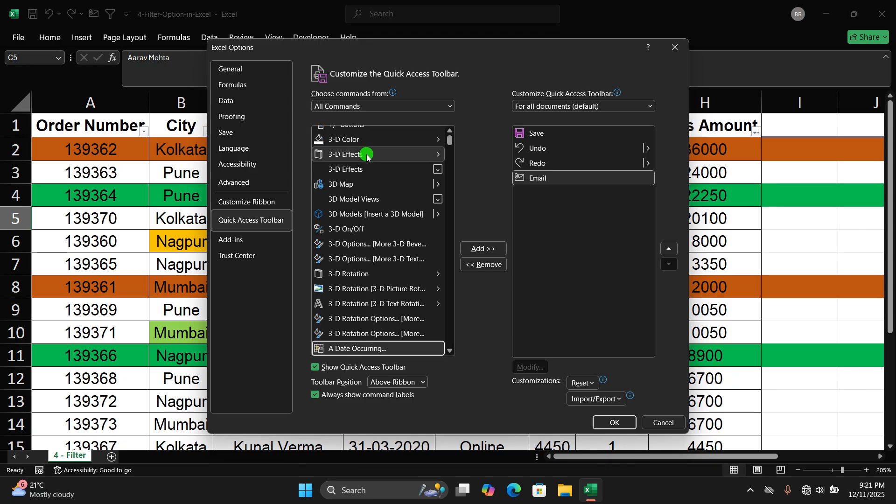
{"action": "key", "text": "u"}
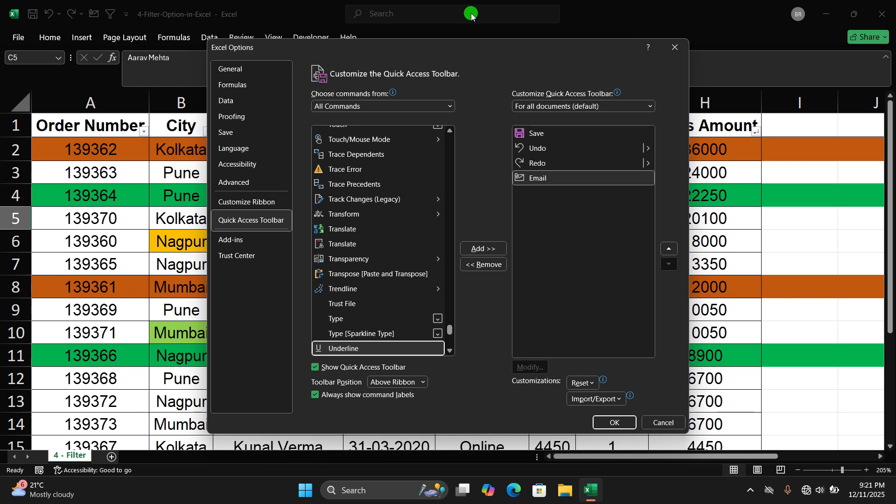
{"action": "key", "text": "a"}
{"action": "key", "text": "u"}
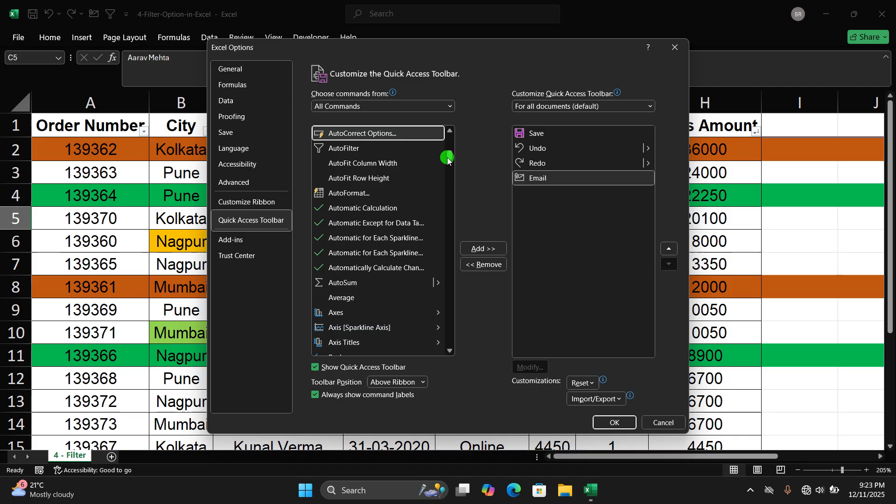
{"action": "left_click_drag", "start_coordinate": [449, 155], "coordinate": [449, 141]}
{"action": "left_click", "coordinate": [369, 166]}
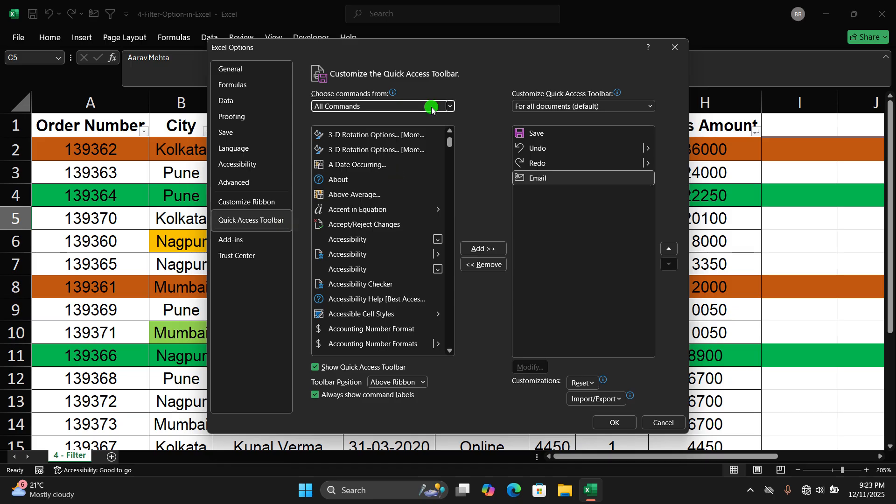
{"action": "left_click", "coordinate": [447, 106]}
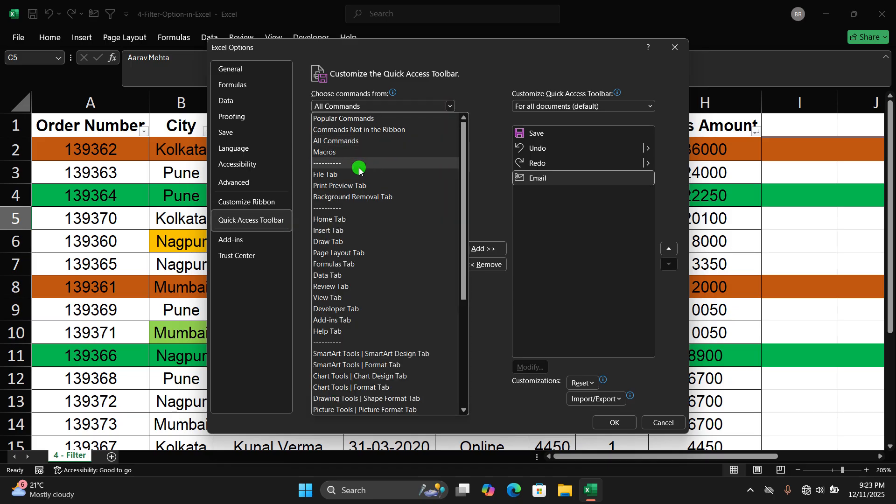
{"action": "left_click", "coordinate": [448, 106]}
{"action": "left_click", "coordinate": [358, 165]}
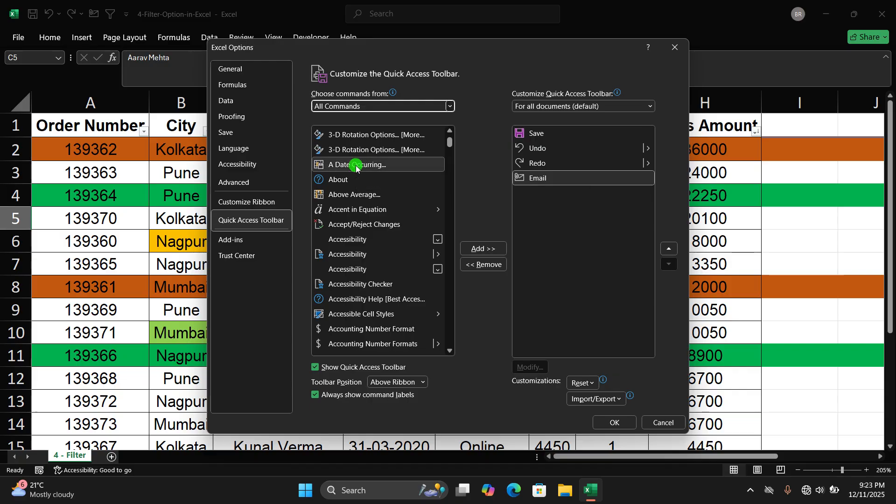
{"action": "key", "text": "alt+Down"}
{"action": "scroll", "coordinate": [356, 167], "scroll_direction": "down", "scroll_amount": 4}
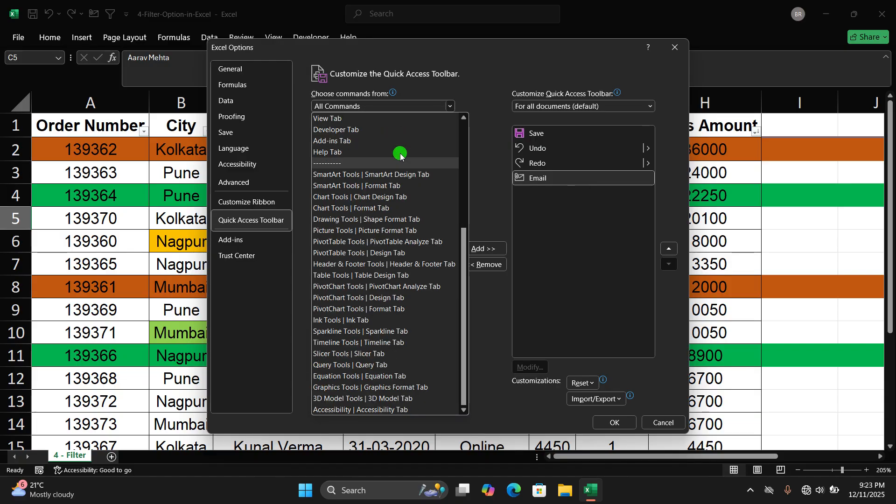
{"action": "left_click", "coordinate": [450, 106]}
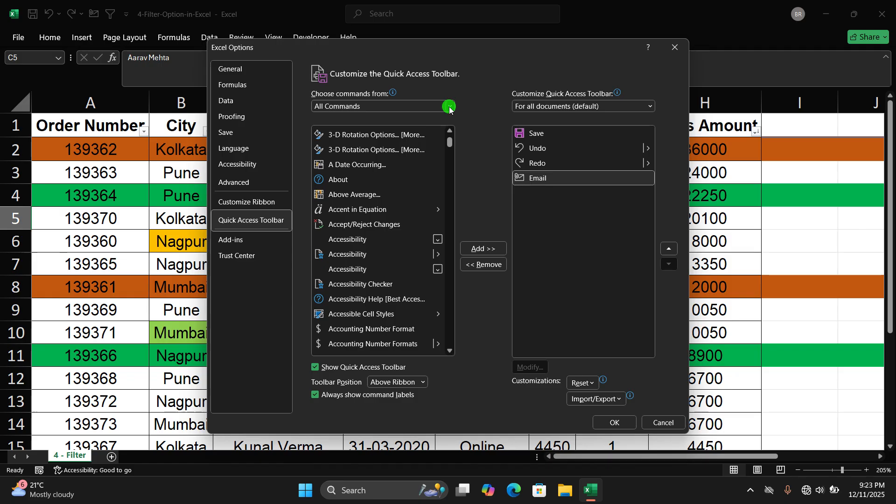
{"action": "left_click", "coordinate": [357, 209]}
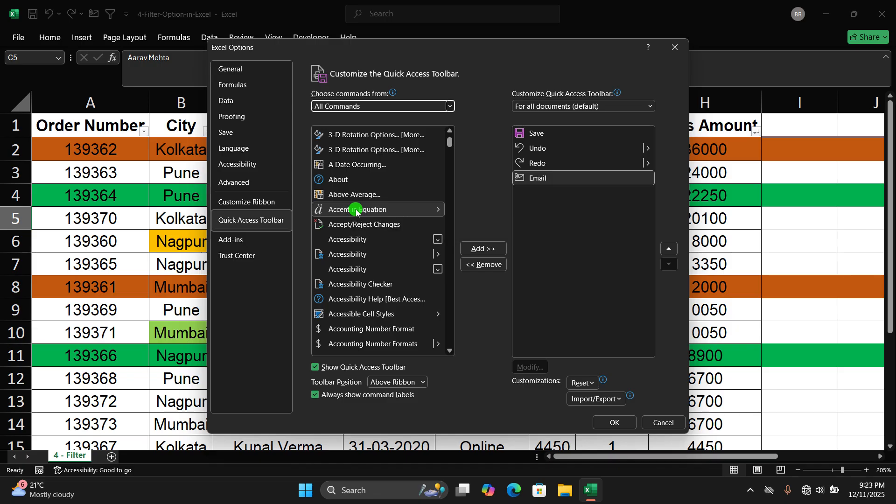
{"action": "scroll", "coordinate": [357, 209], "scroll_direction": "down", "scroll_amount": 1}
{"action": "scroll", "coordinate": [358, 213], "scroll_direction": "down", "scroll_amount": 6}
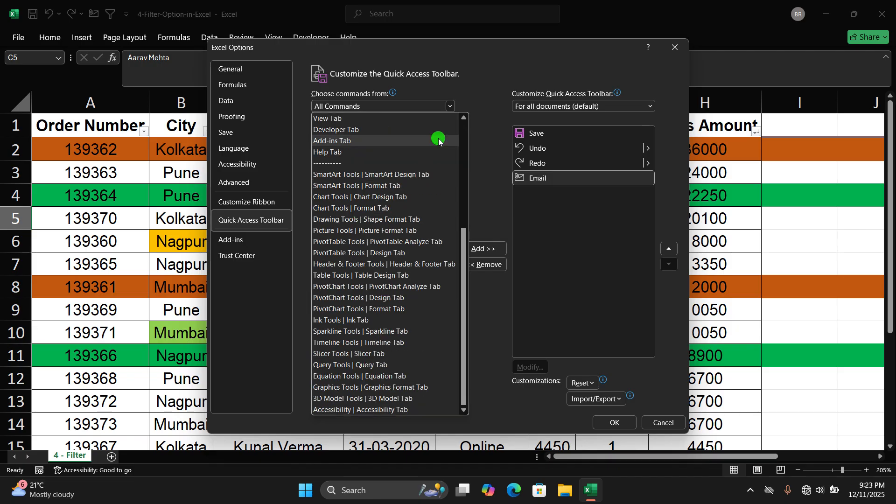
{"action": "left_click", "coordinate": [449, 106]}
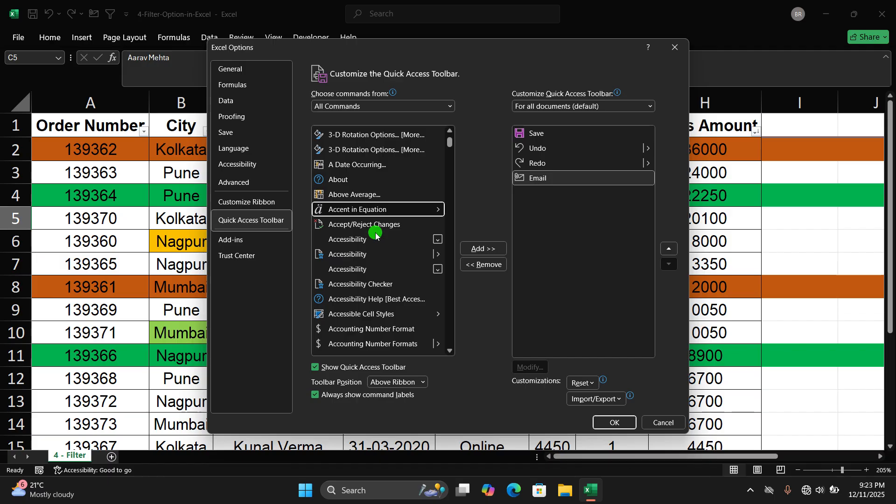
Step: Examine the commands starting with A around Auto Outline and AutoFilter in the list of all commands
{"action": "type", "text": "au"}
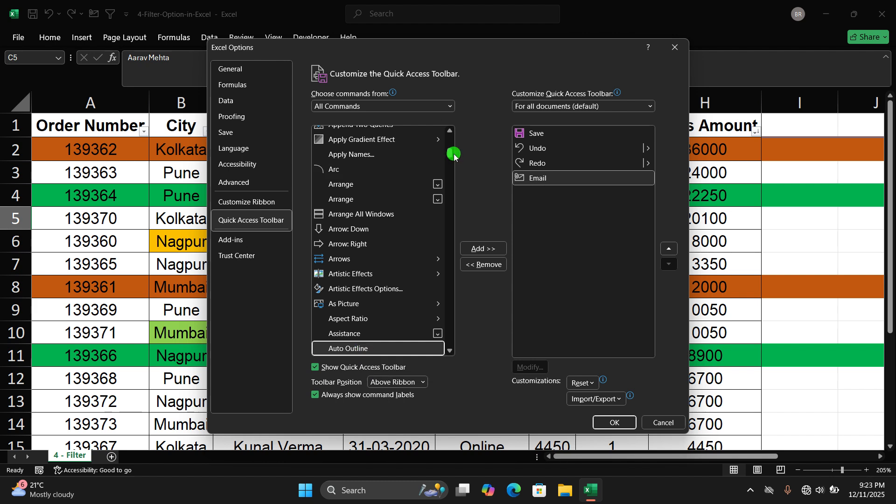
{"action": "left_click", "coordinate": [450, 133]}
{"action": "left_click", "coordinate": [450, 134]}
{"action": "left_click", "coordinate": [450, 133]}
{"action": "left_click", "coordinate": [450, 133]}
{"action": "left_click", "coordinate": [450, 133]}
{"action": "left_click", "coordinate": [451, 134]}
{"action": "left_click", "coordinate": [451, 133]}
{"action": "left_click", "coordinate": [450, 134]}
{"action": "left_click", "coordinate": [450, 134]}
{"action": "left_click", "coordinate": [450, 134]}
{"action": "left_click", "coordinate": [450, 134]}
{"action": "left_click", "coordinate": [450, 134]}
{"action": "left_click", "coordinate": [450, 134]}
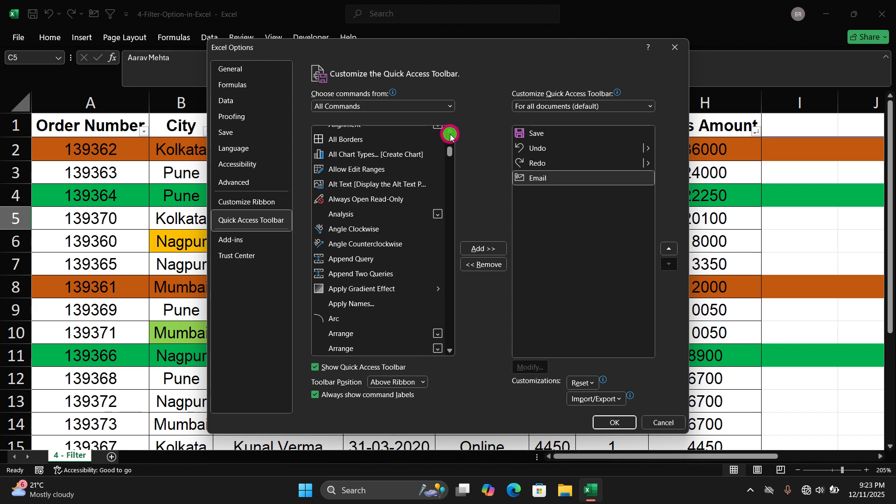
{"action": "left_click", "coordinate": [450, 134]}
{"action": "left_click", "coordinate": [450, 134]}
{"action": "left_click", "coordinate": [360, 164]}
{"action": "left_click", "coordinate": [367, 228]}
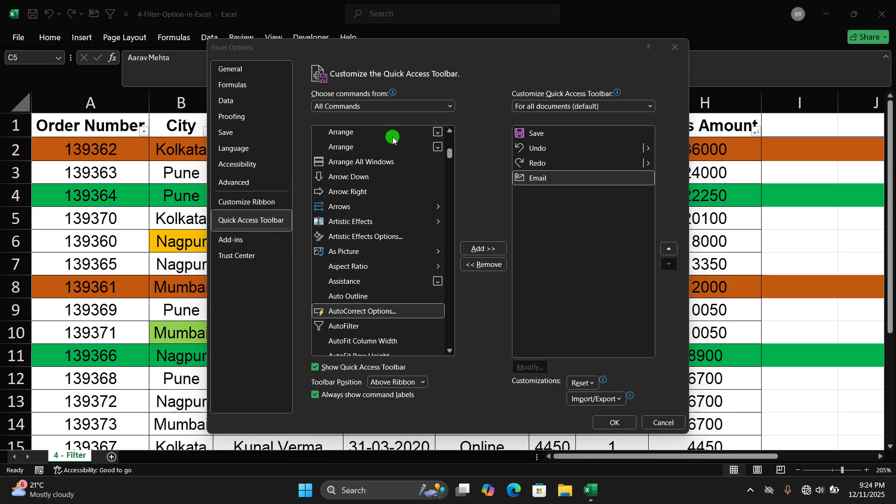
{"action": "scroll", "coordinate": [380, 192], "scroll_direction": "up", "scroll_amount": 10}
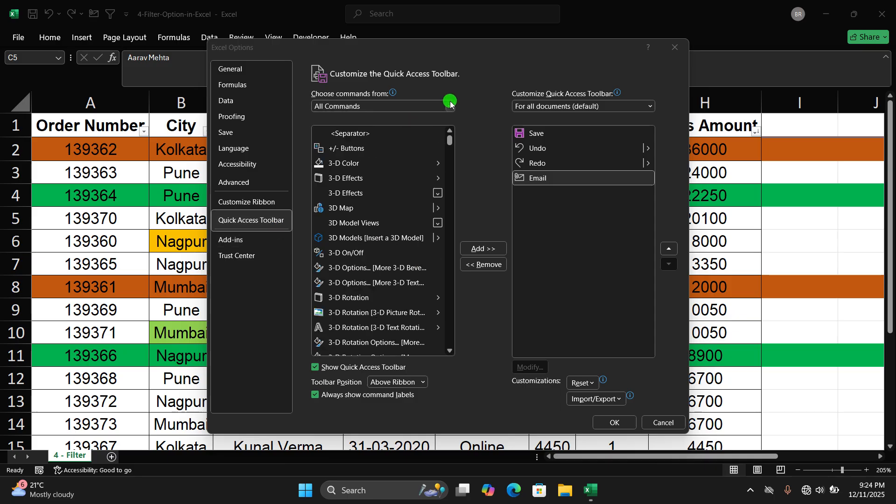
Step: Add the AutoFilter command from the list of all commands to the Quick Access Toolbar and apply the options
{"action": "left_click", "coordinate": [363, 279]}
{"action": "type", "text": "au"}
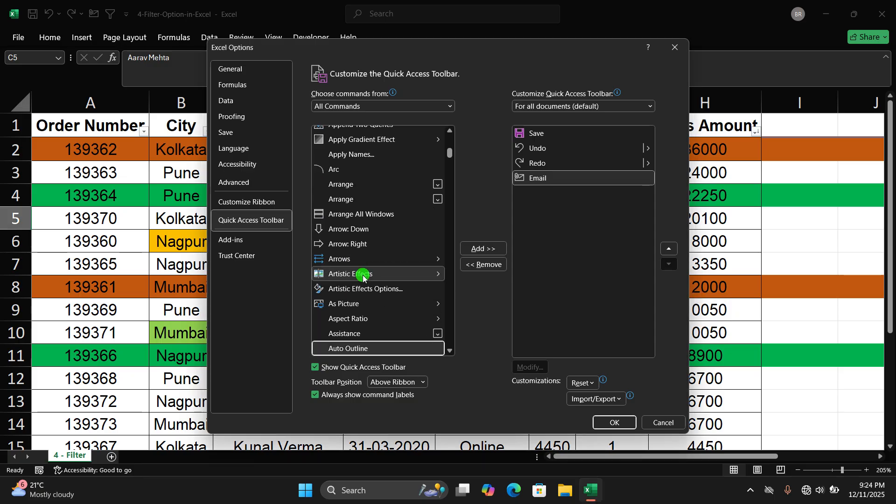
{"action": "left_click", "coordinate": [450, 351]}
{"action": "left_click", "coordinate": [450, 350]}
{"action": "left_click", "coordinate": [450, 350]}
{"action": "left_click", "coordinate": [450, 351]}
{"action": "left_click", "coordinate": [450, 350]}
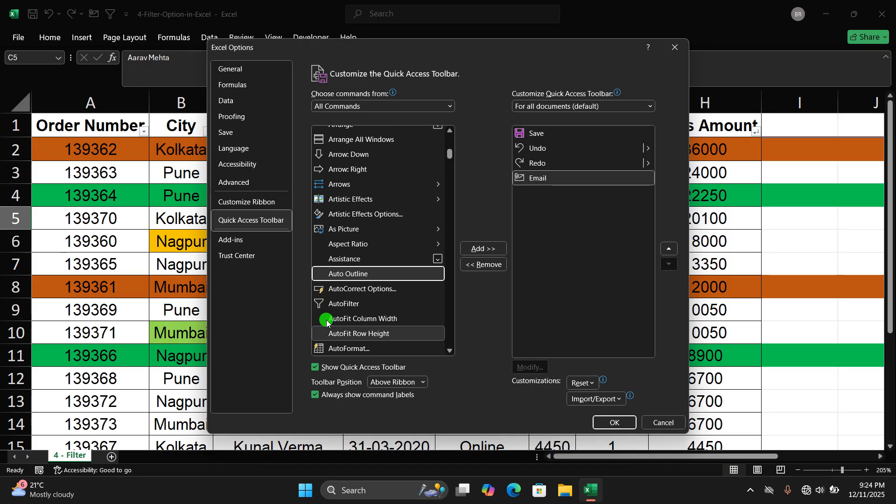
{"action": "left_click", "coordinate": [350, 304]}
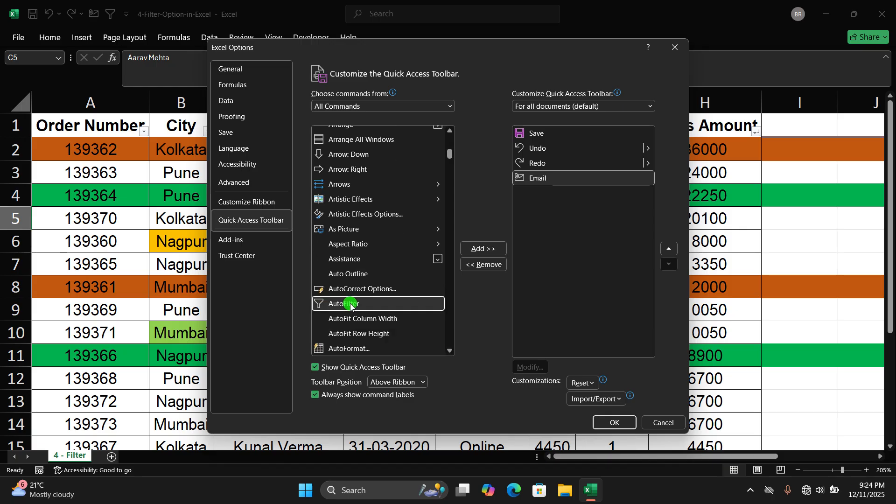
{"action": "left_click", "coordinate": [486, 249]}
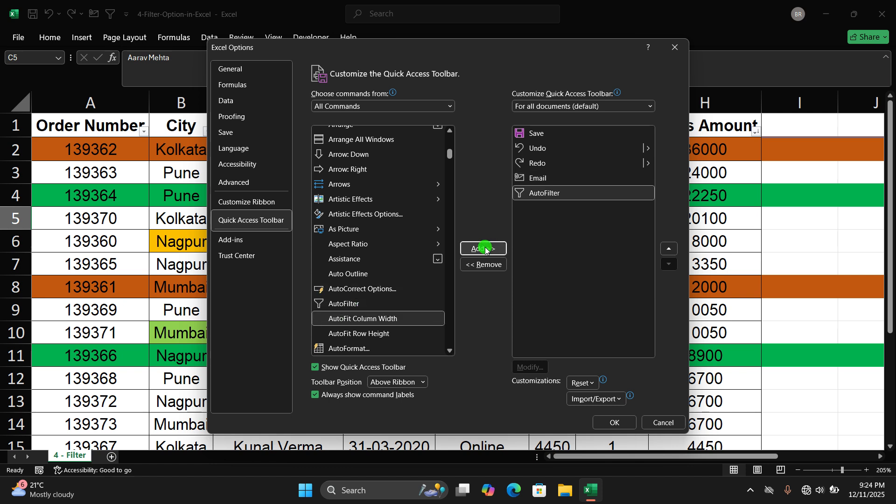
{"action": "left_click", "coordinate": [607, 421]}
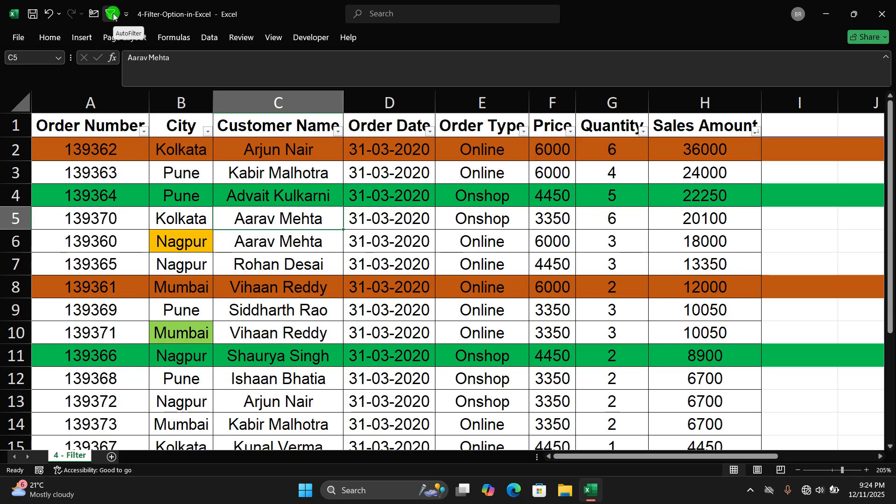
{"action": "left_click", "coordinate": [301, 243]}
{"action": "left_click", "coordinate": [314, 260]}
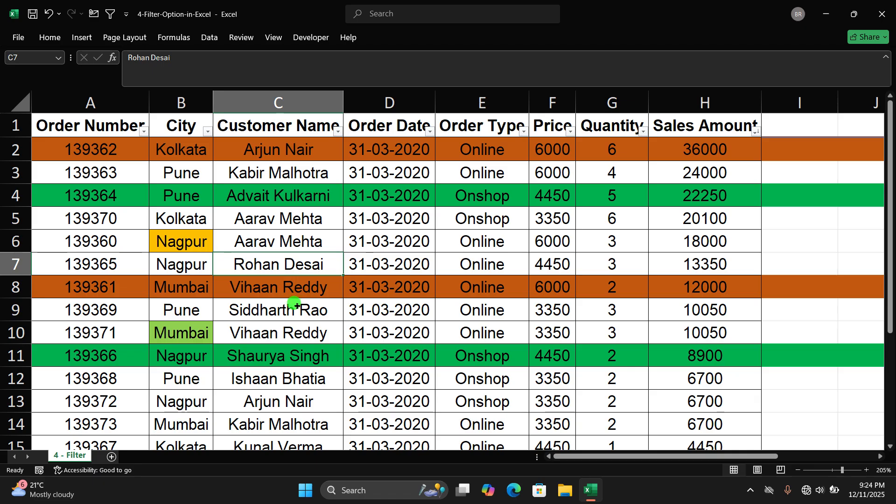
{"action": "left_click", "coordinate": [275, 217]}
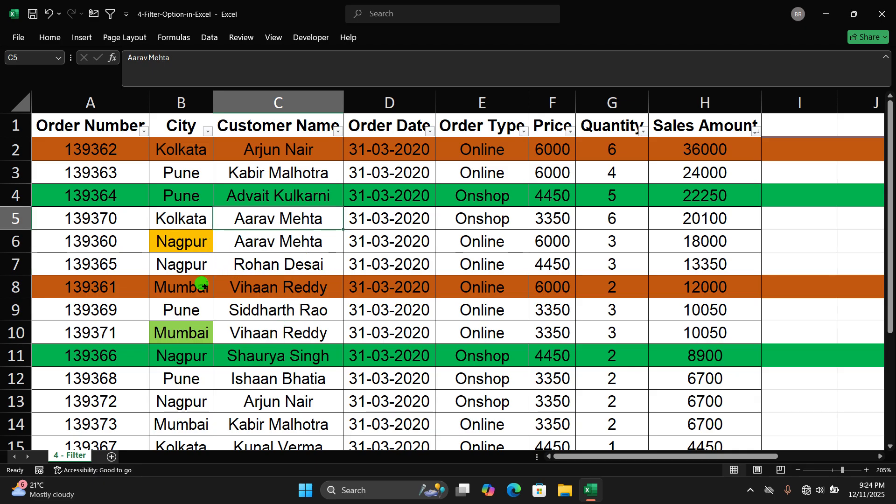
Step: Filter the City column by the value Pune in cell B3 using AutoFilter and review the filtered rows
{"action": "left_click", "coordinate": [185, 173]}
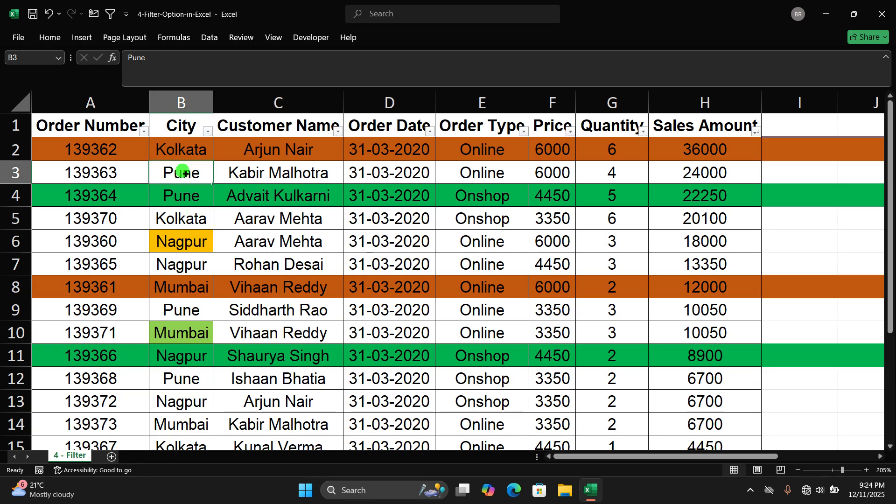
{"action": "key", "text": "alt"}
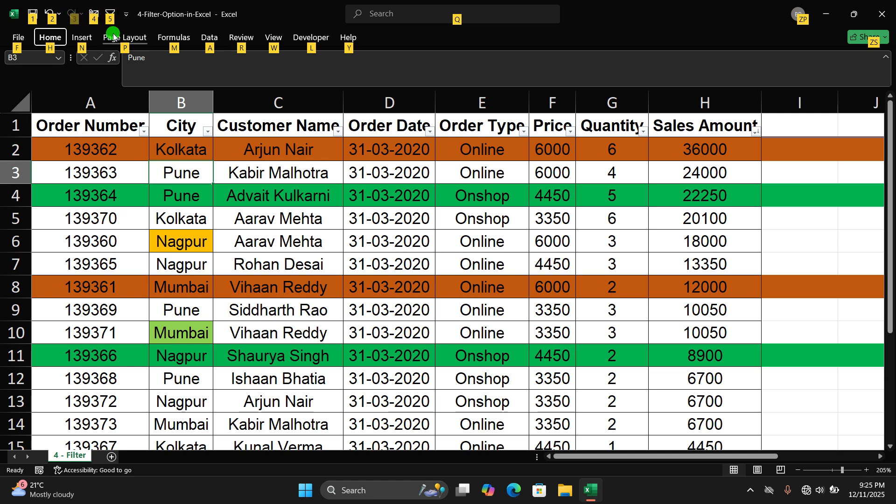
{"action": "key", "text": "5"}
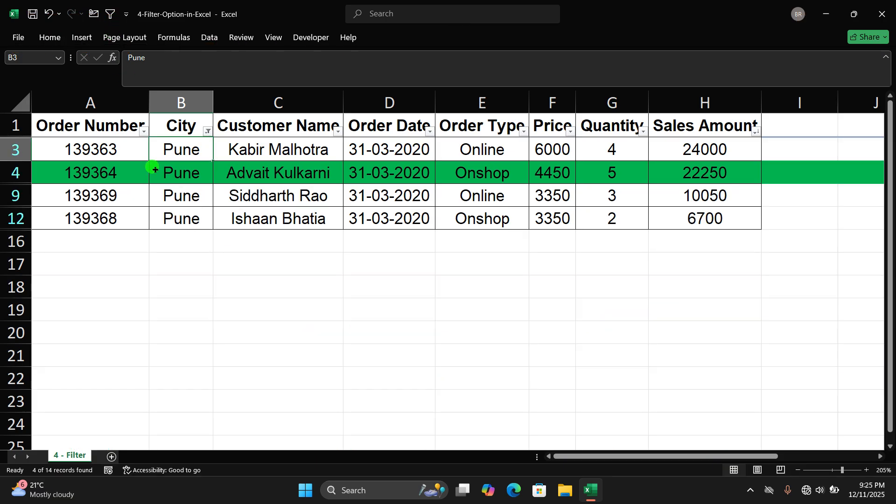
{"action": "left_click_drag", "start_coordinate": [110, 150], "coordinate": [677, 225]}
{"action": "left_click", "coordinate": [322, 199]}
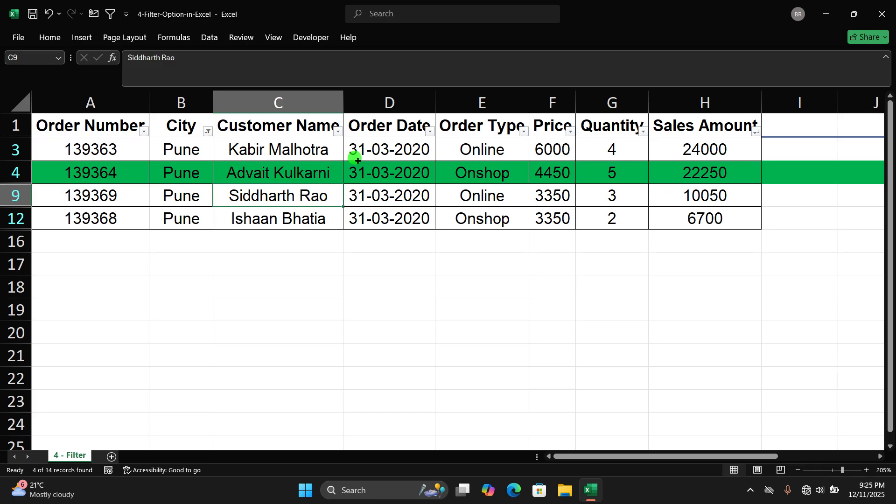
Step: Select the filtered order table from the Order Number header in A1 through the Sales Amount value in H12 to review it
{"action": "left_click", "coordinate": [250, 131]}
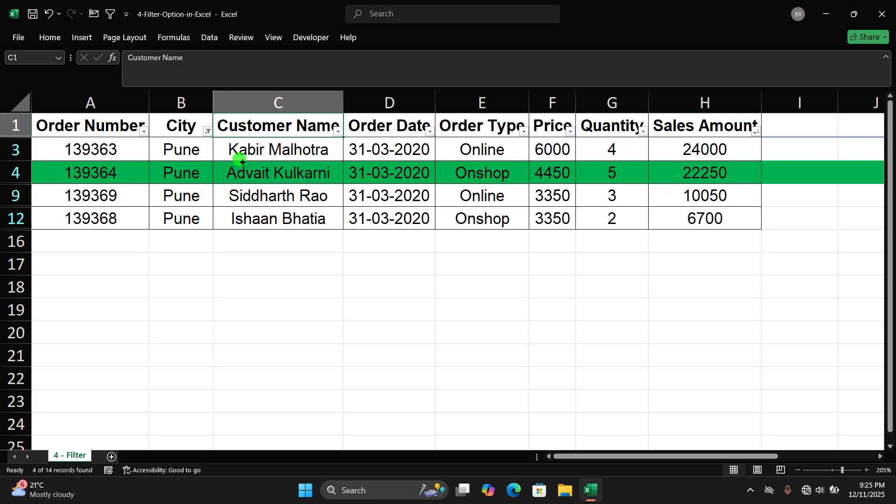
{"action": "left_click", "coordinate": [114, 120]}
{"action": "left_click_drag", "start_coordinate": [104, 124], "coordinate": [691, 214]}
Step: View the Advanced Filter settings for the order table, dismiss them without filtering, and highlight the filtered range A1:H12 again
{"action": "left_click", "coordinate": [334, 173]}
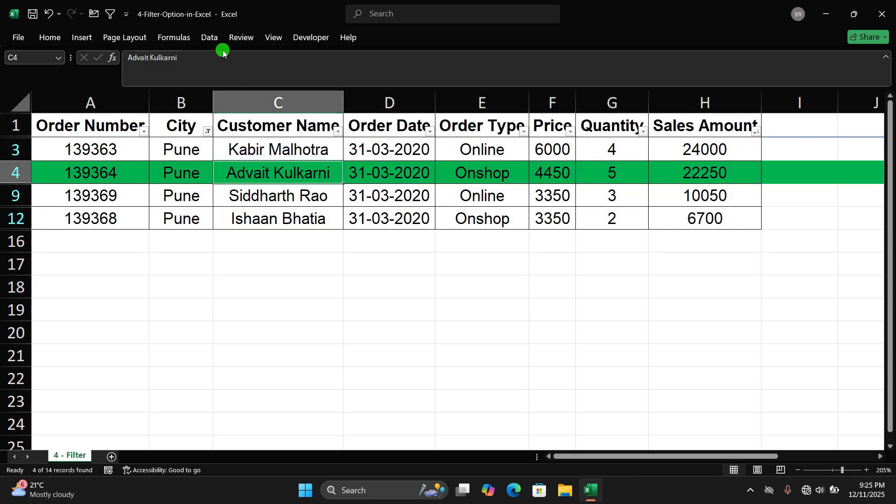
{"action": "left_click", "coordinate": [209, 39]}
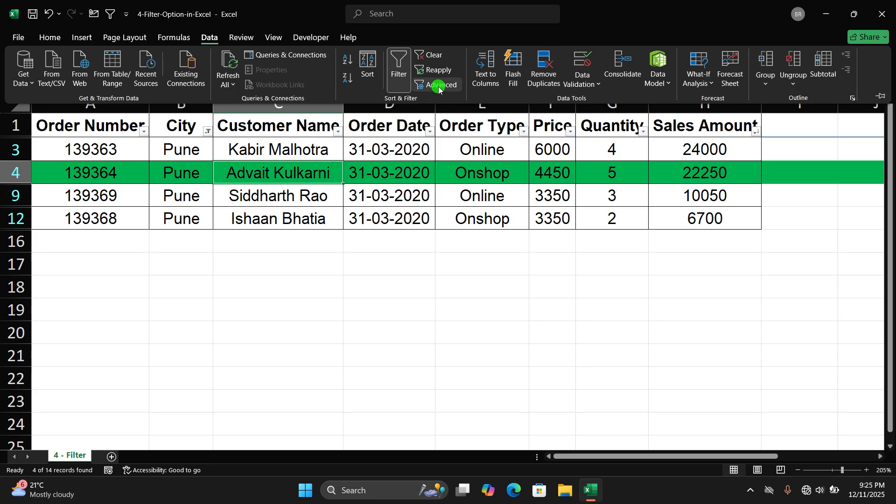
{"action": "left_click", "coordinate": [439, 85]}
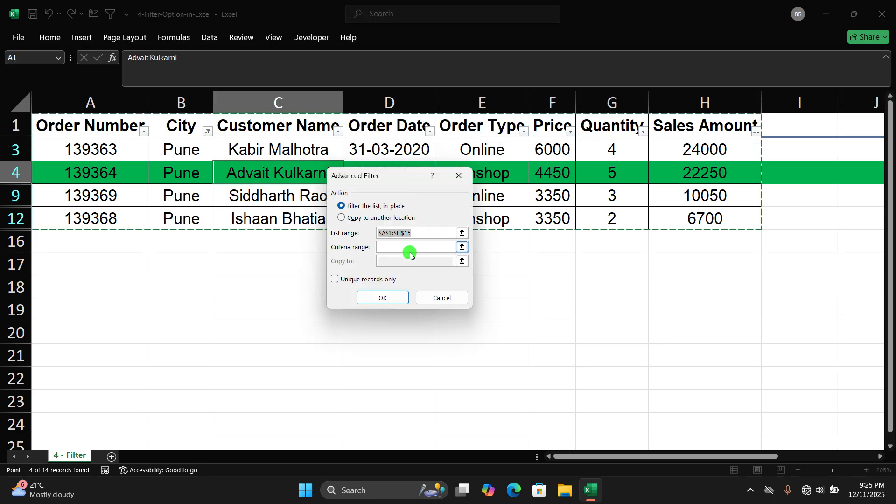
{"action": "left_click", "coordinate": [441, 298]}
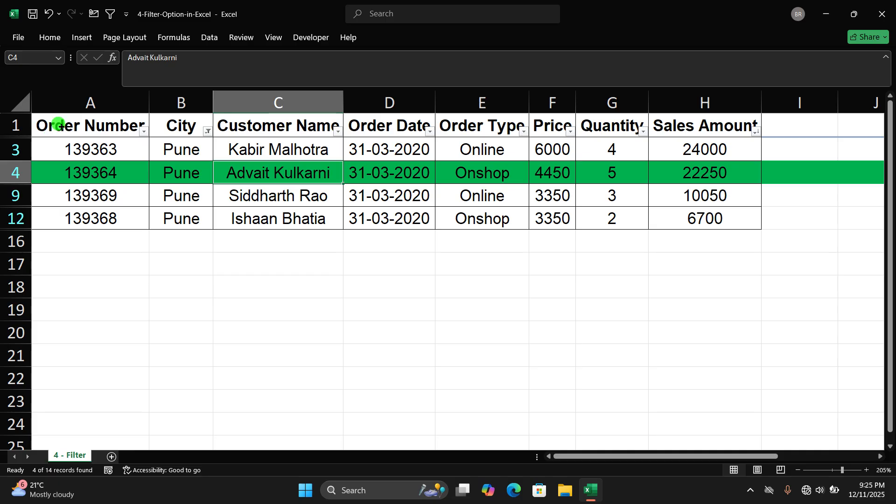
{"action": "left_click_drag", "start_coordinate": [58, 123], "coordinate": [675, 215]}
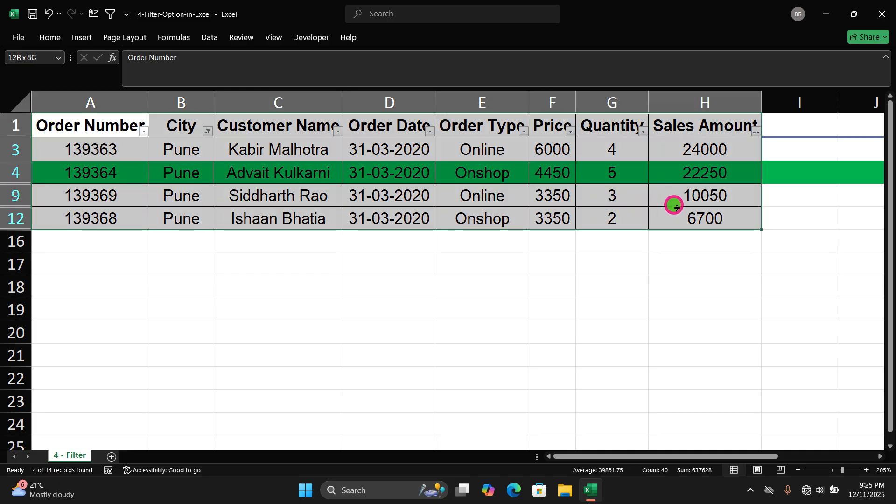
{"action": "left_click", "coordinate": [296, 170]}
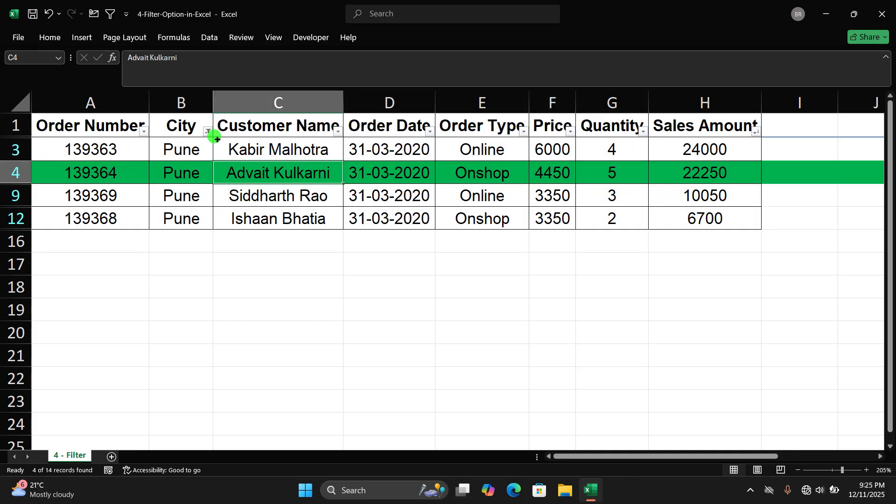